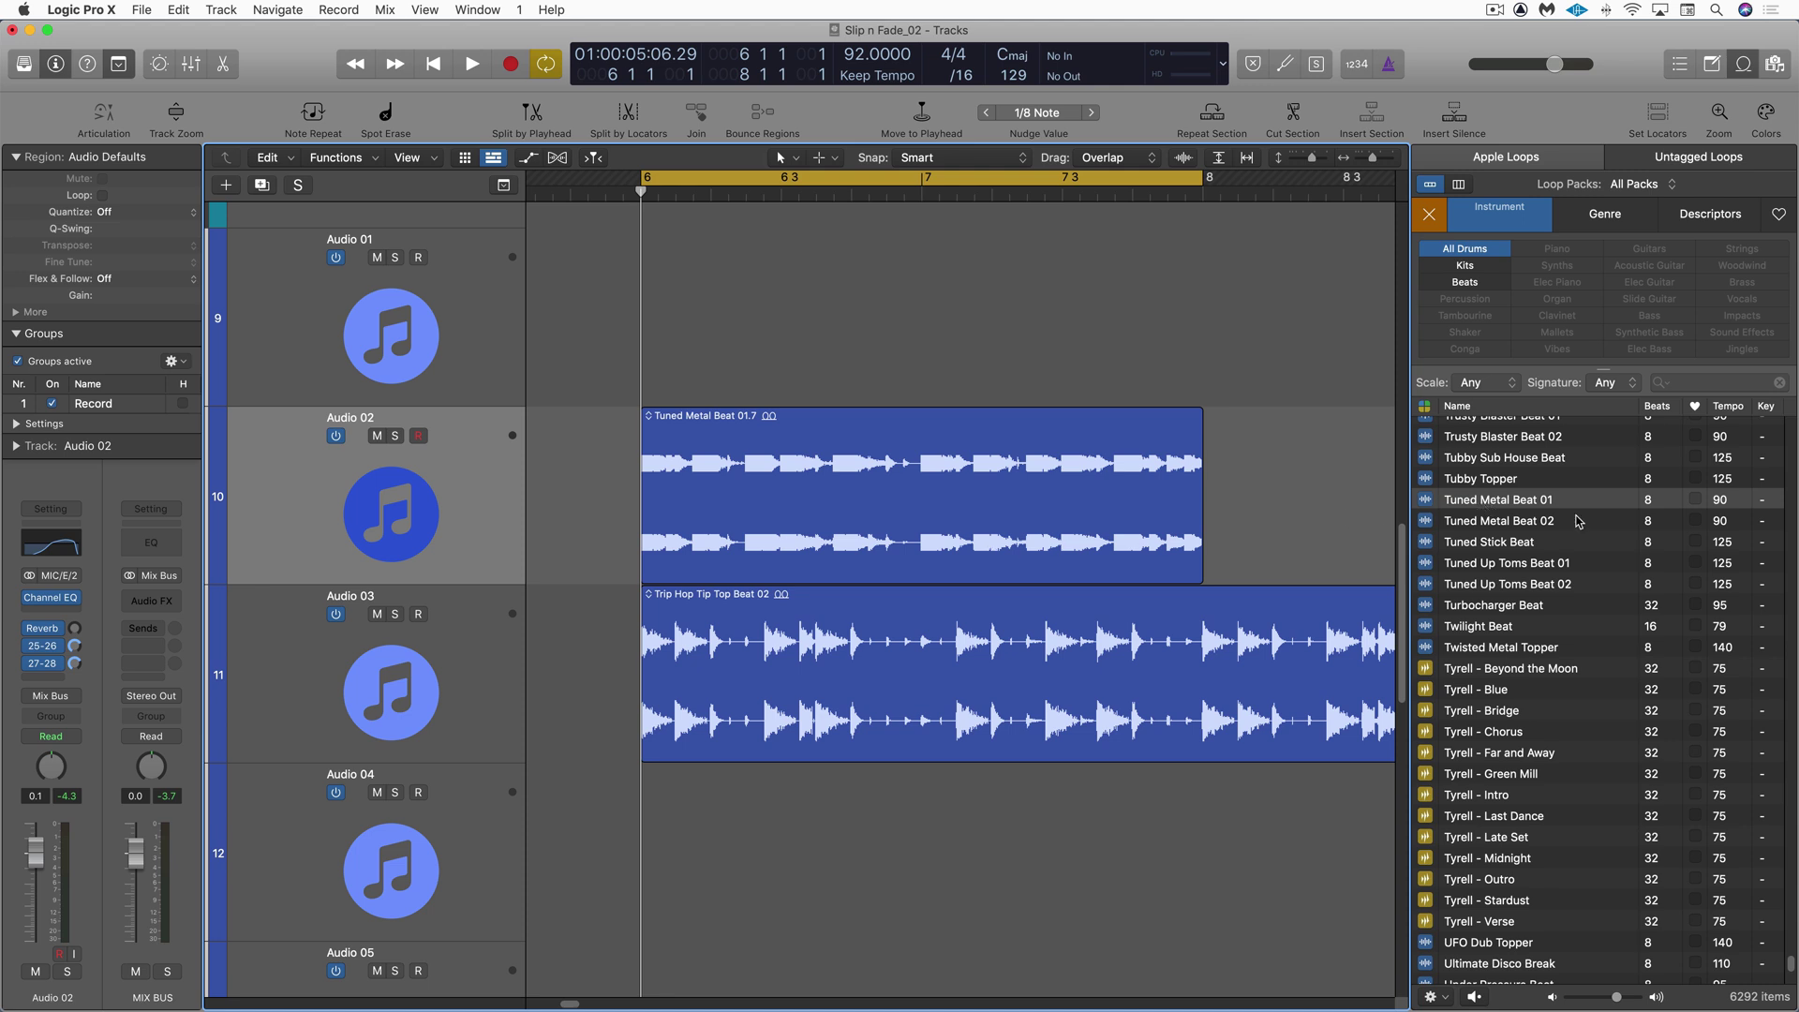
# Preview the Tuned Metal Beat 01 loop, and play the cycled section with the Audio 02 track briefly soloed.
pyautogui.click(1530, 505)
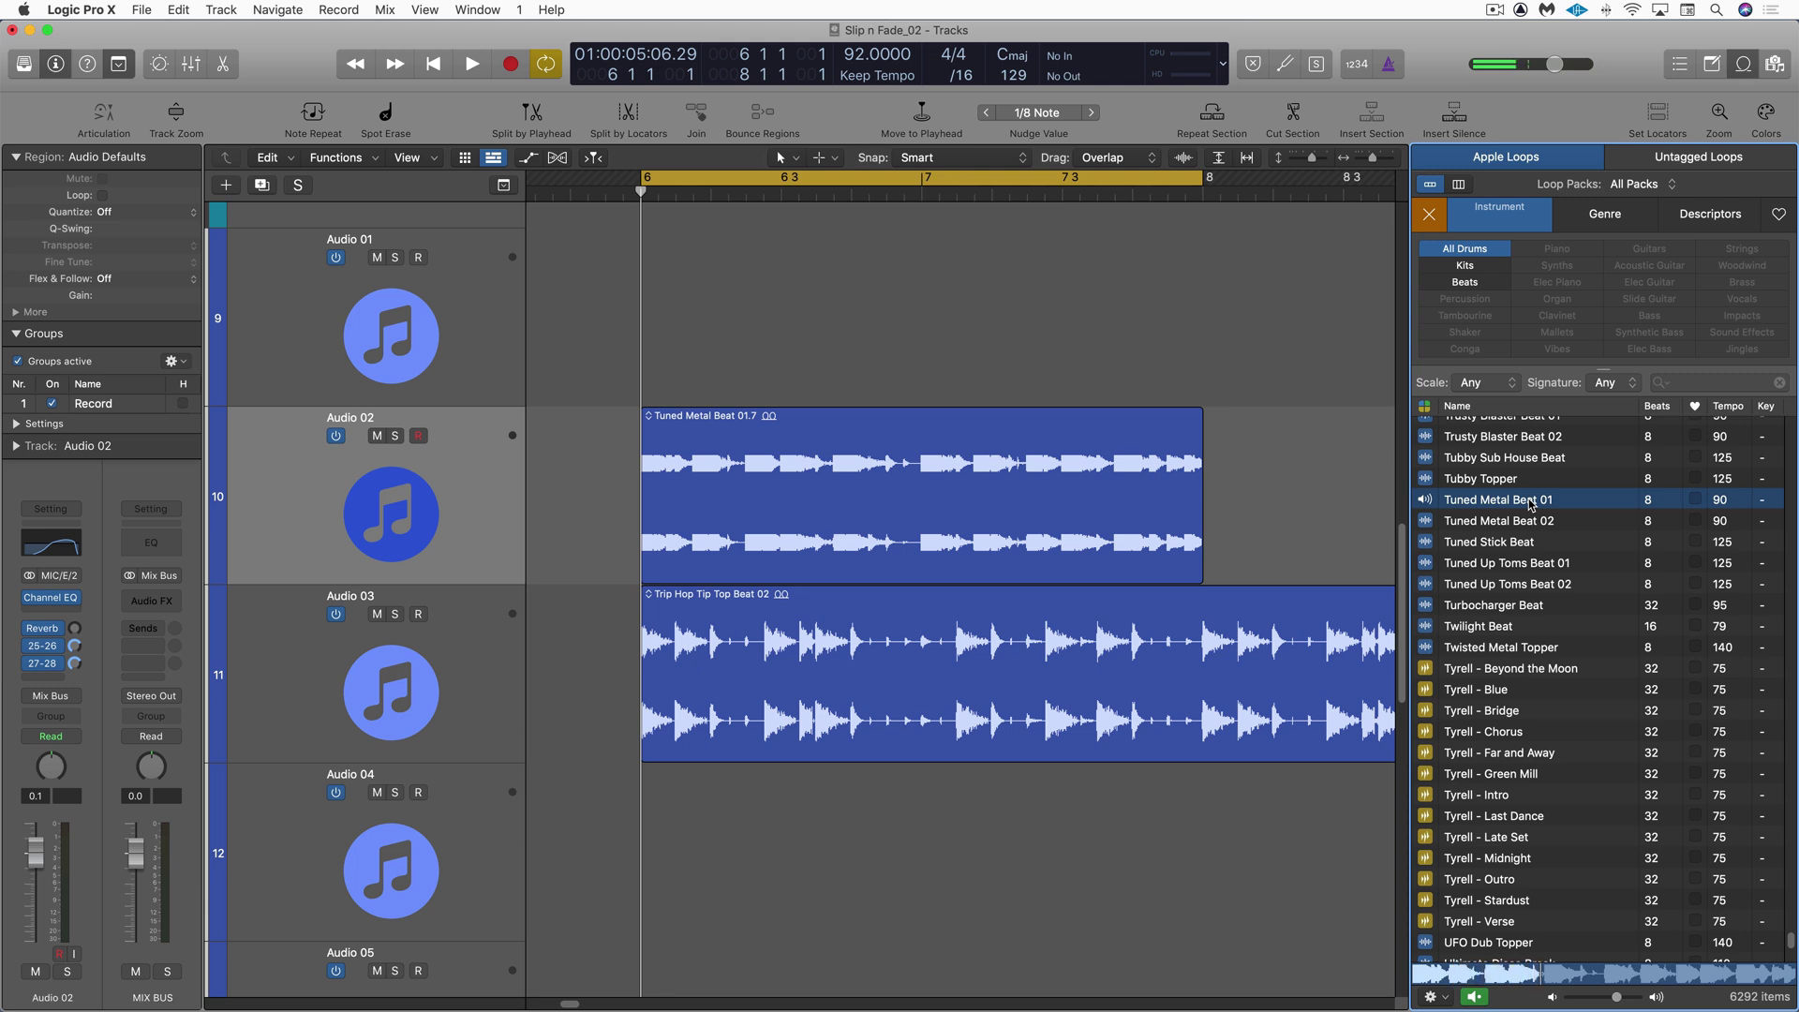
pyautogui.click(1528, 502)
pyautogui.click(506, 517)
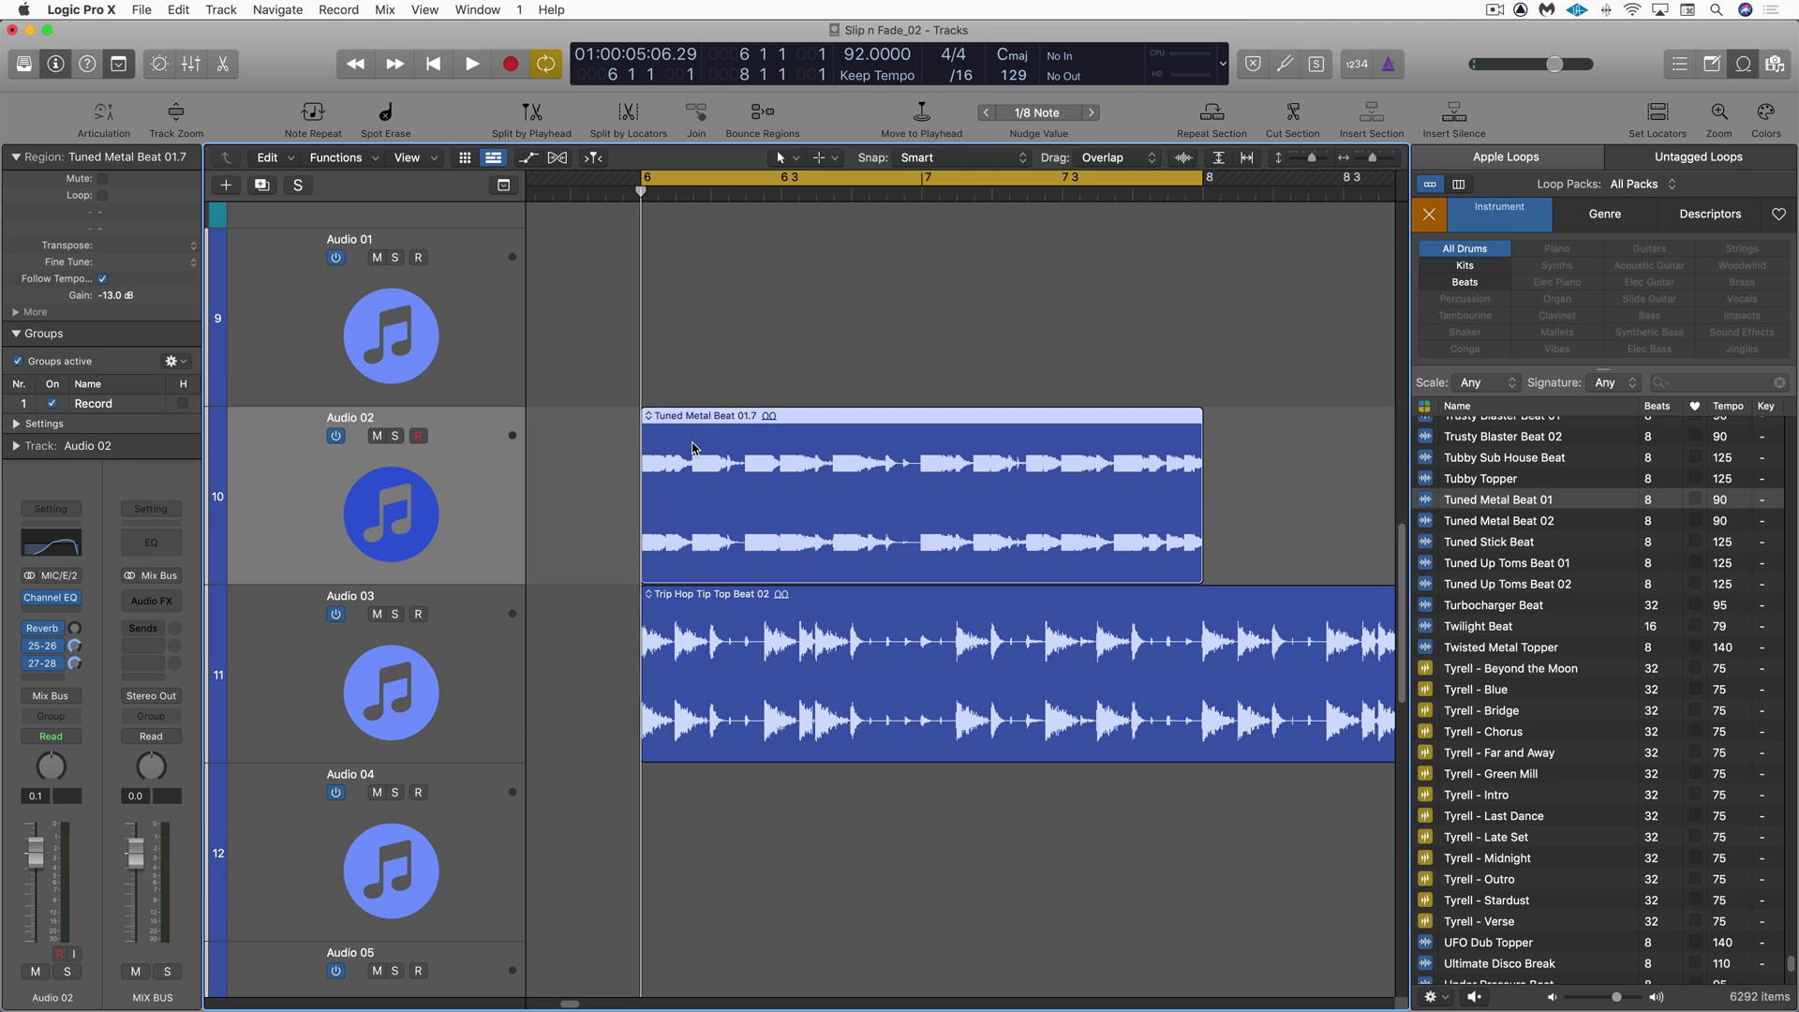
pyautogui.press('space')
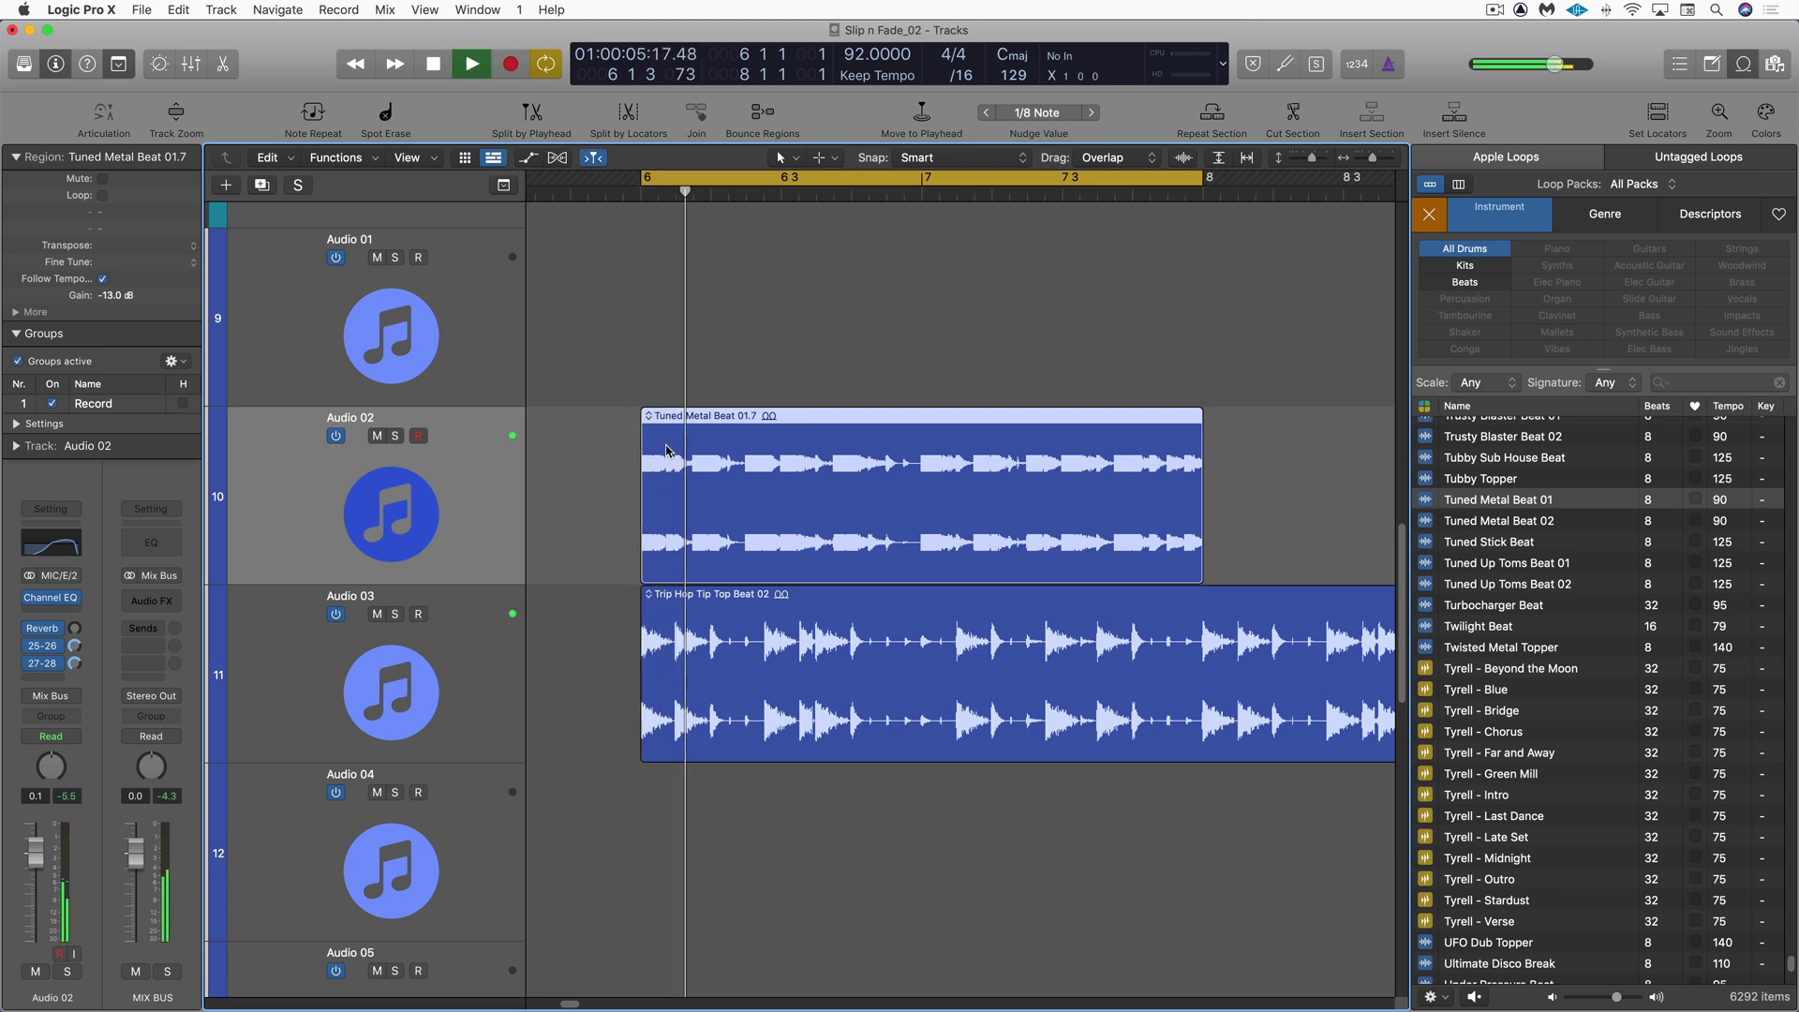
pyautogui.click(396, 436)
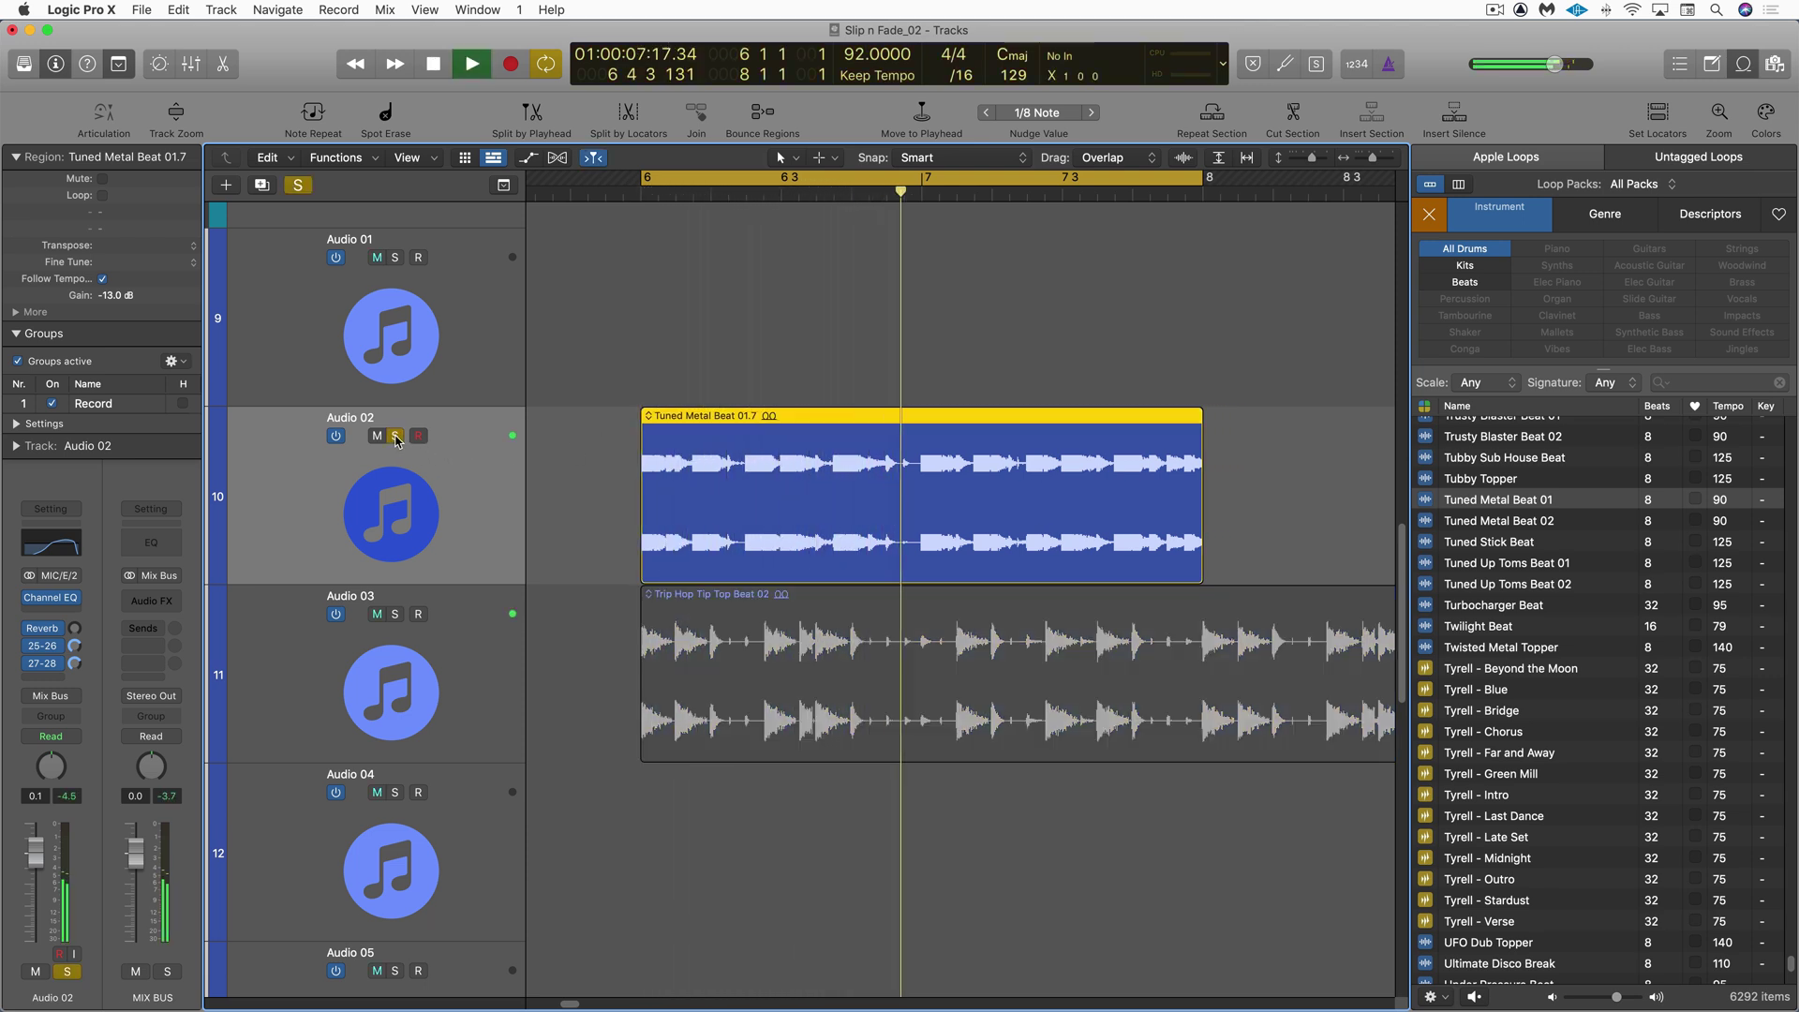
pyautogui.click(396, 437)
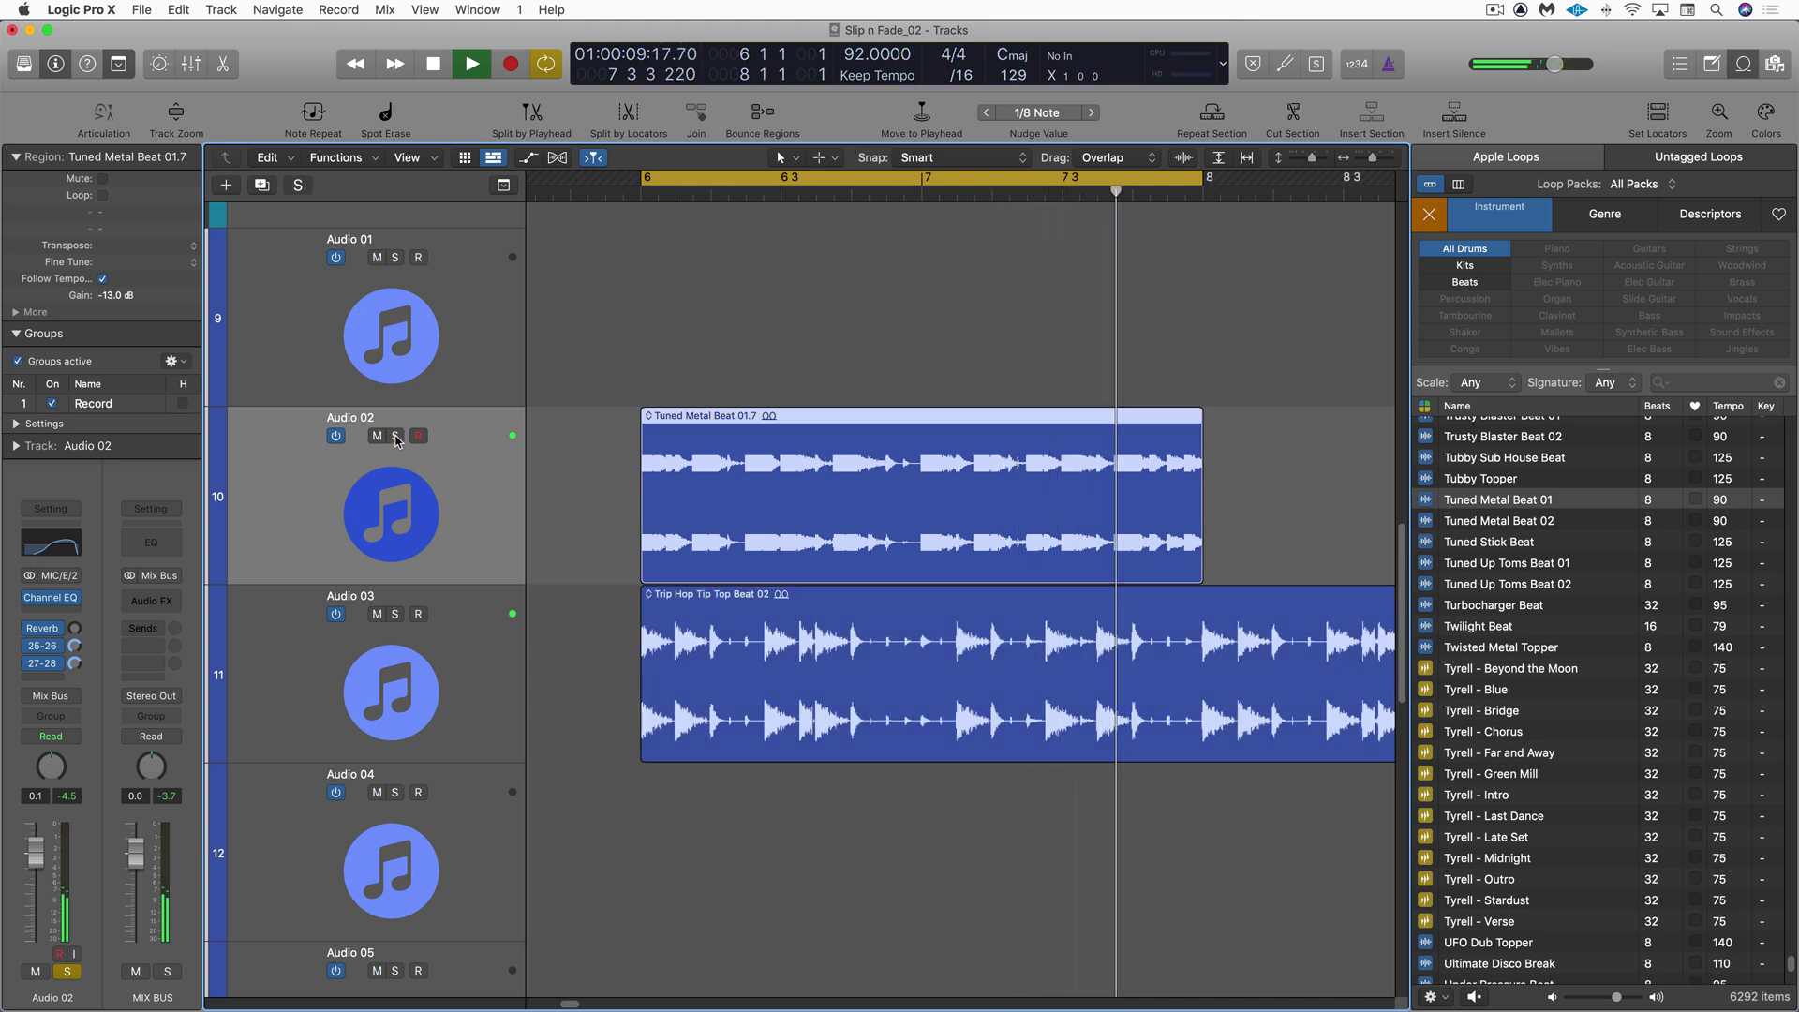
pyautogui.press('space')
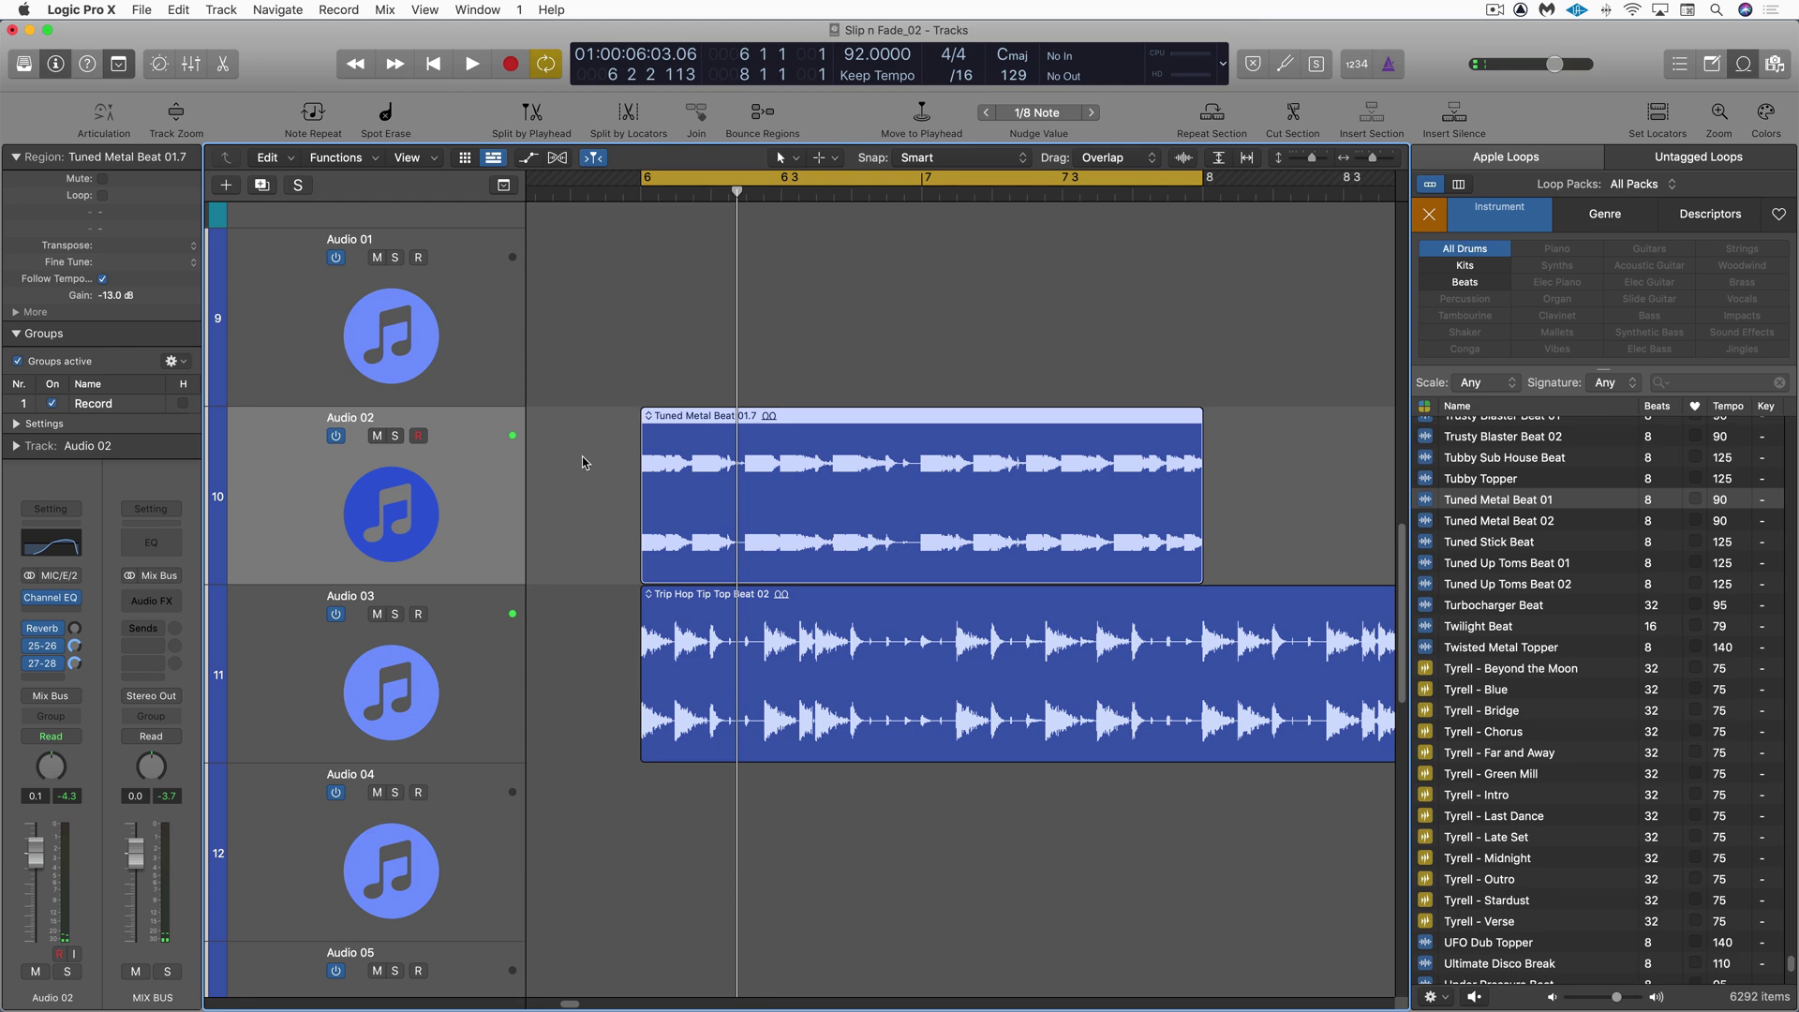
# Look up the key commands for Slip Right and Slip Left by Nudge Value.
pyautogui.hotkey('alt', 'k')
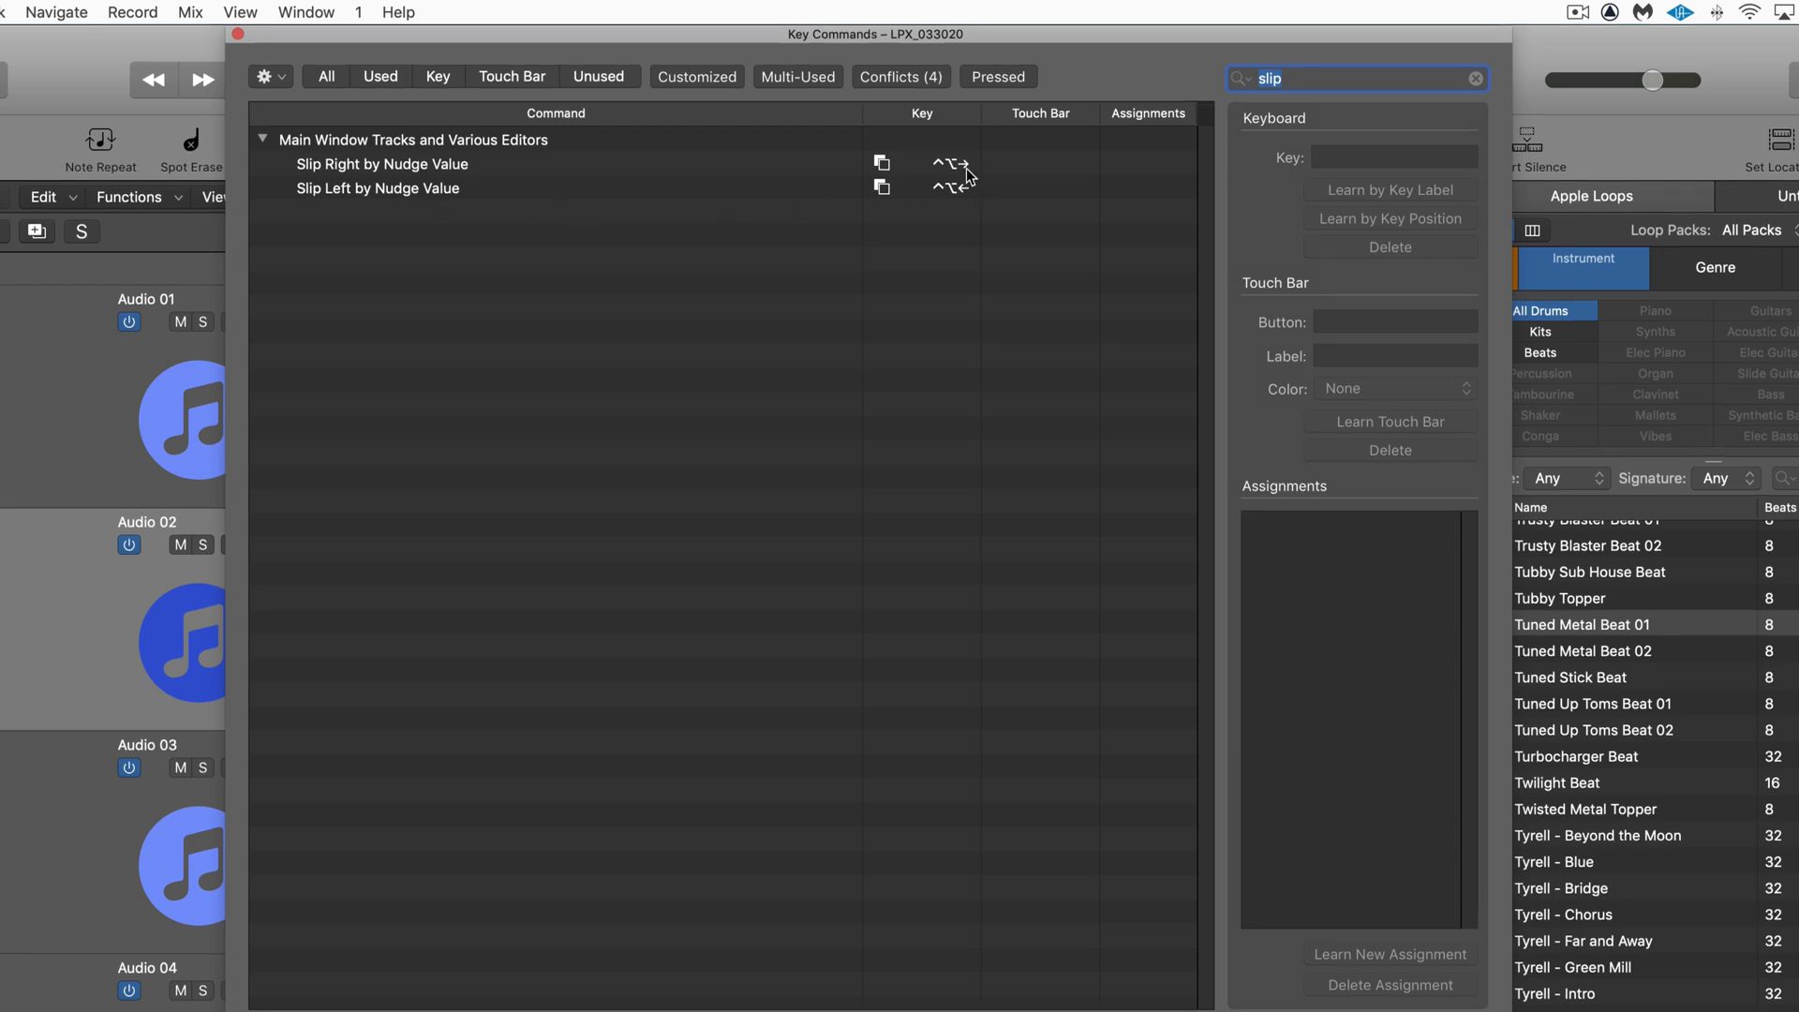
pyautogui.click(238, 34)
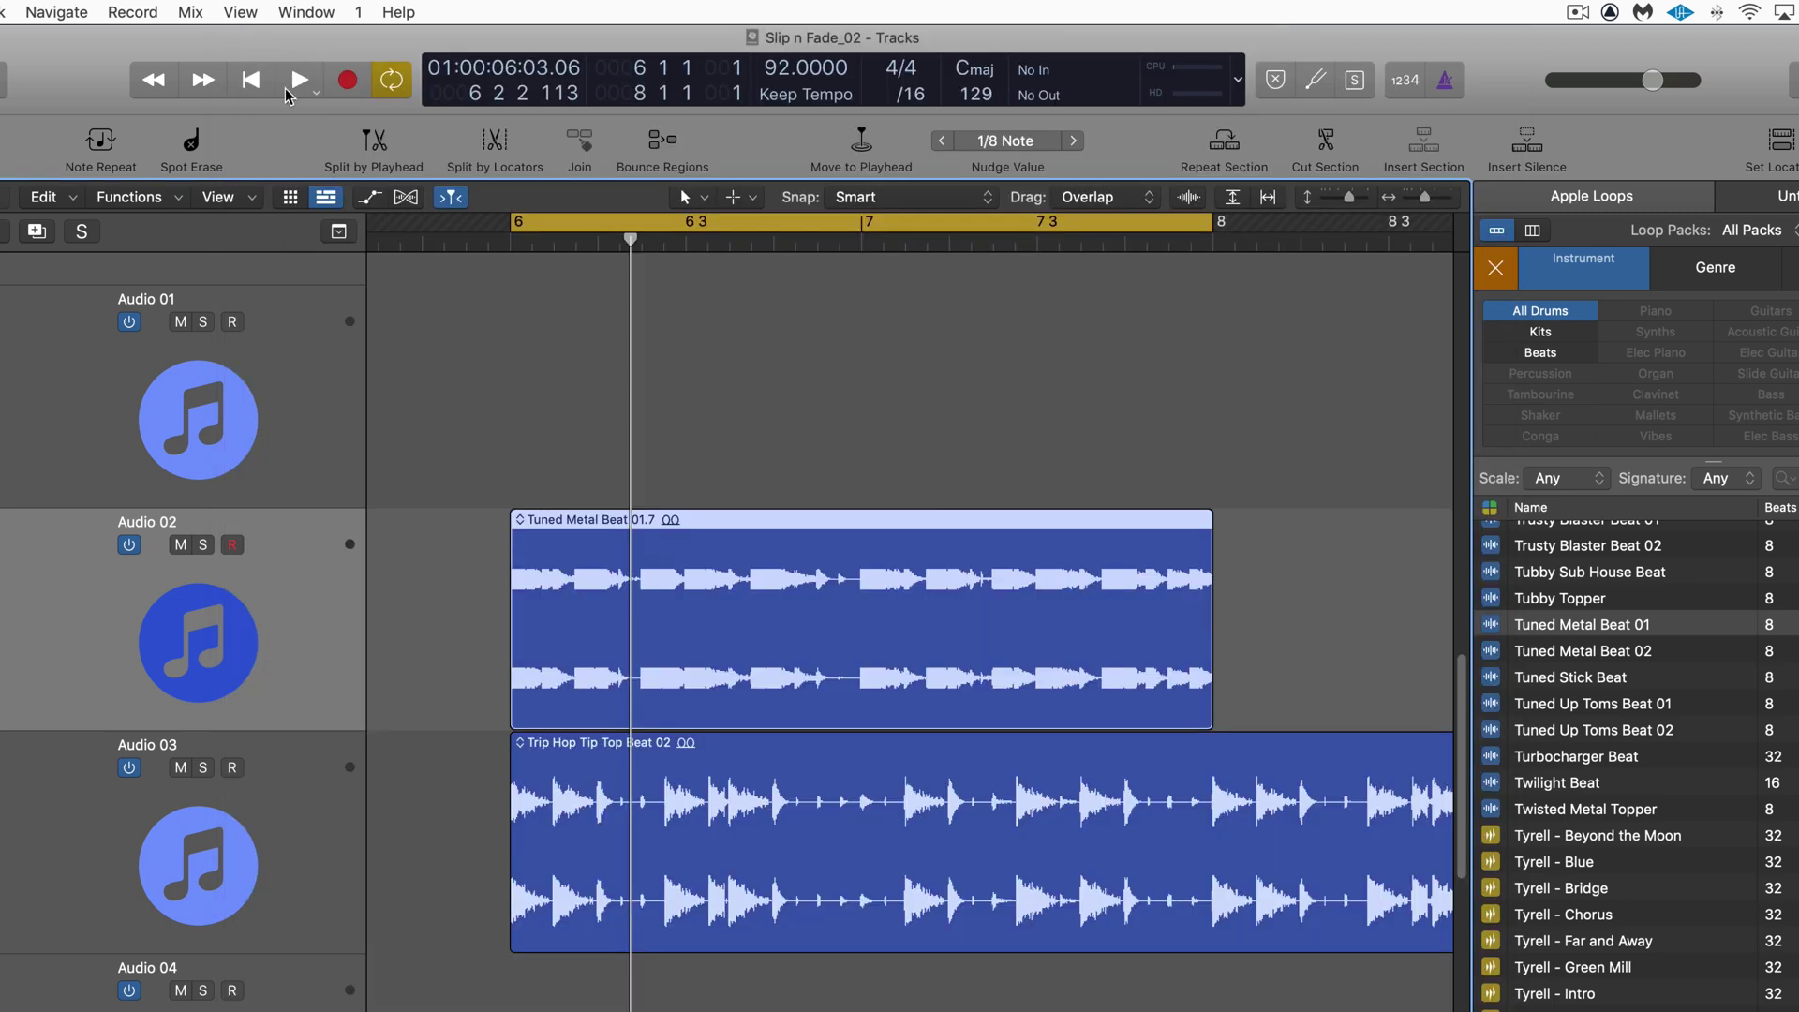
# Divide the Tuned Metal Beat region on Audio 02 into eight equal one-beat slices with the Scissors Tool, and return to the Pointer Tool.
pyautogui.hscroll(-1, 647, 604)
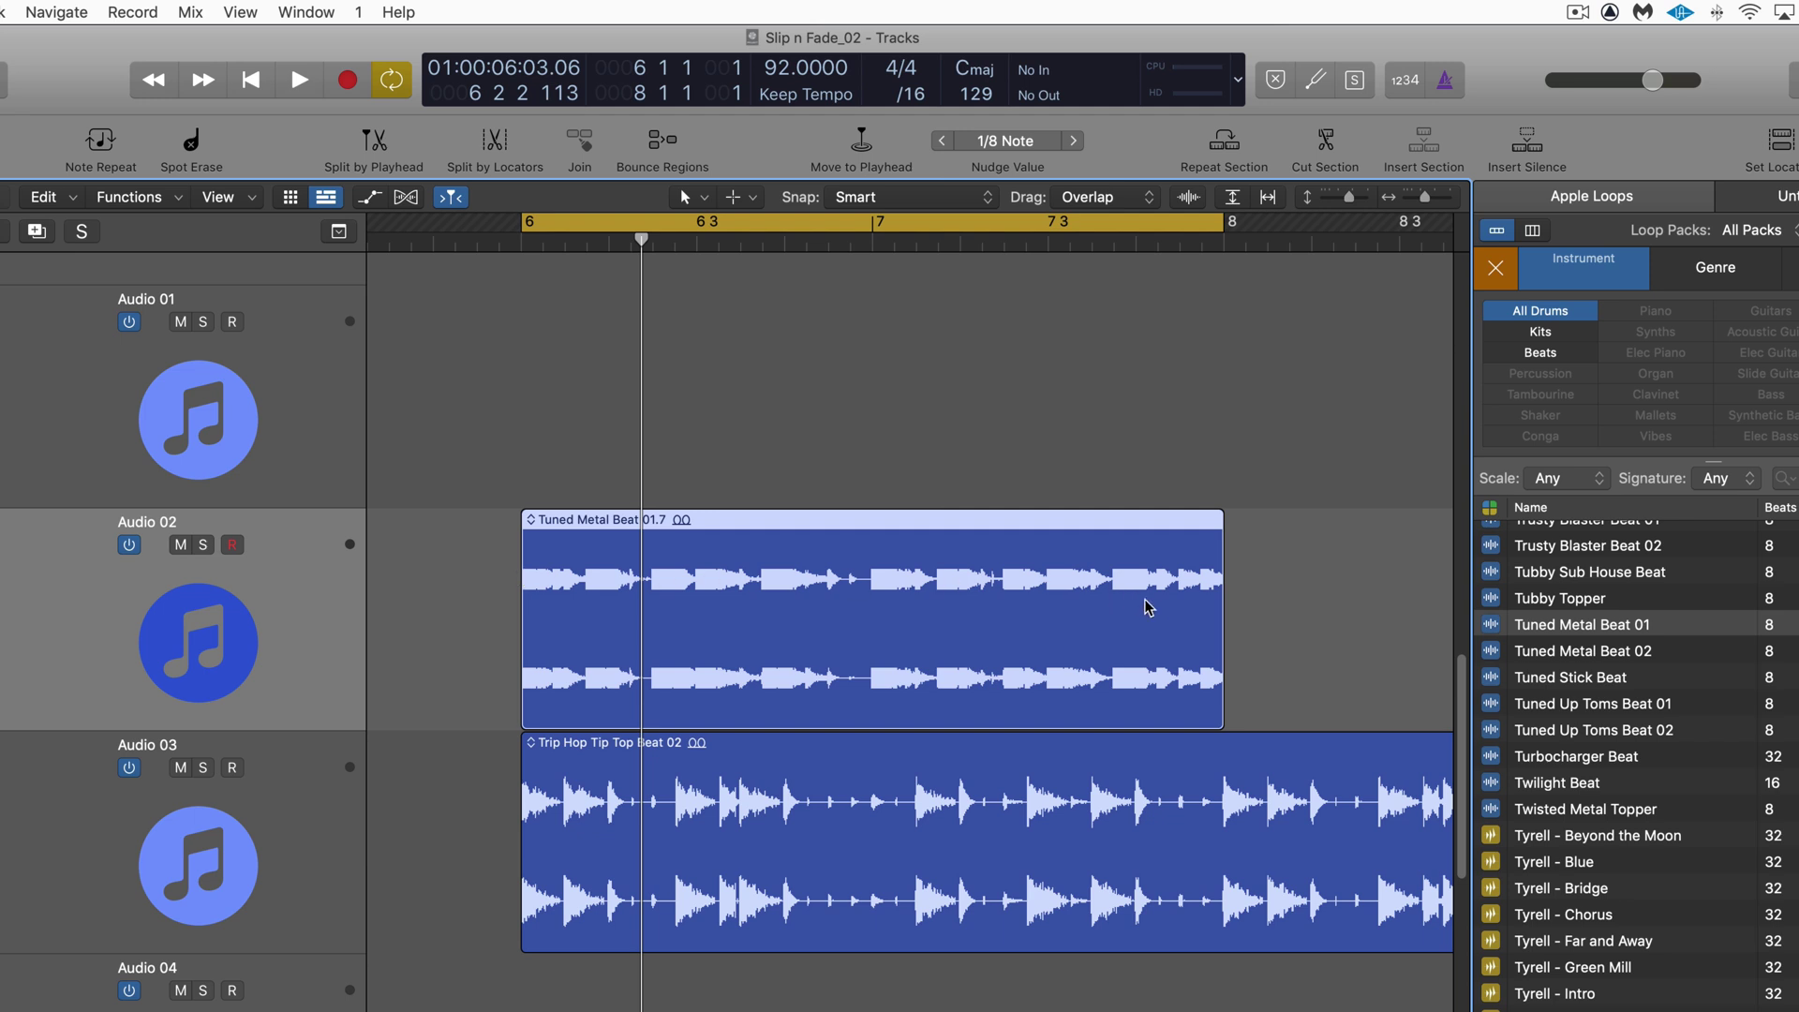
pyautogui.scroll(1, 913, 595)
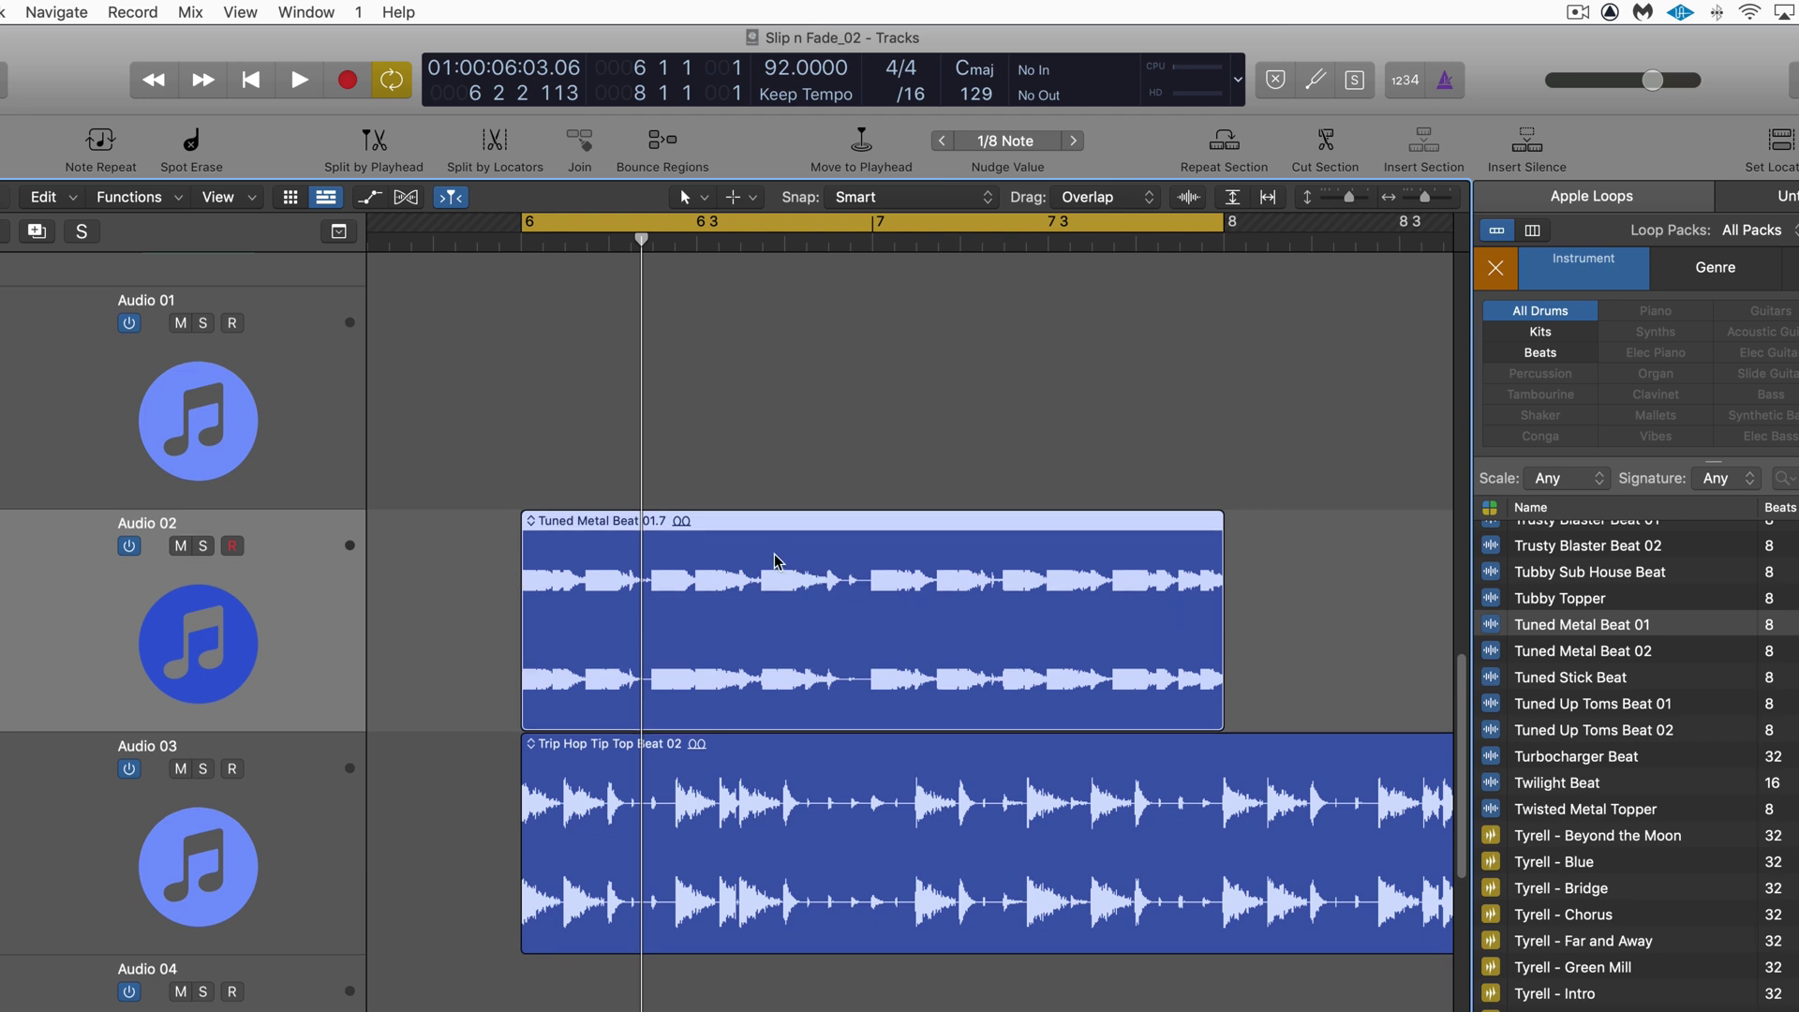
pyautogui.hscroll(1, 765, 564)
pyautogui.scroll(-1, 614, 616)
pyautogui.hscroll(2, 617, 605)
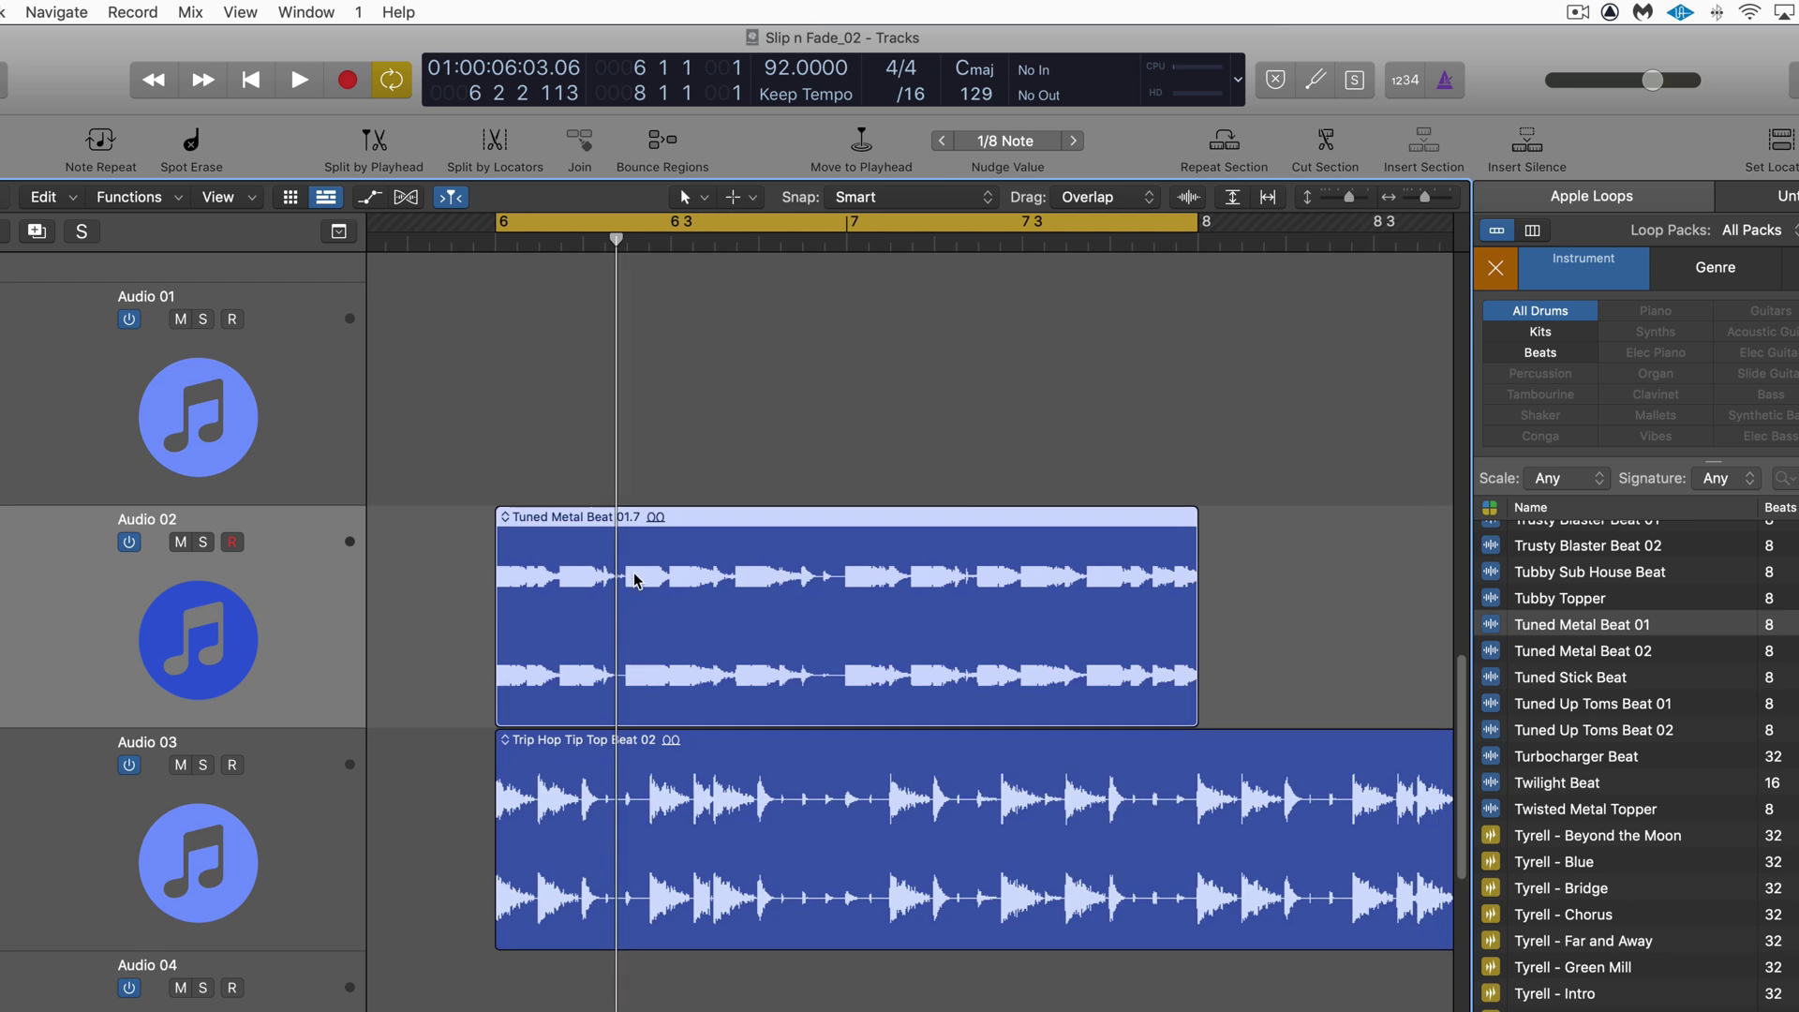
pyautogui.press('t')
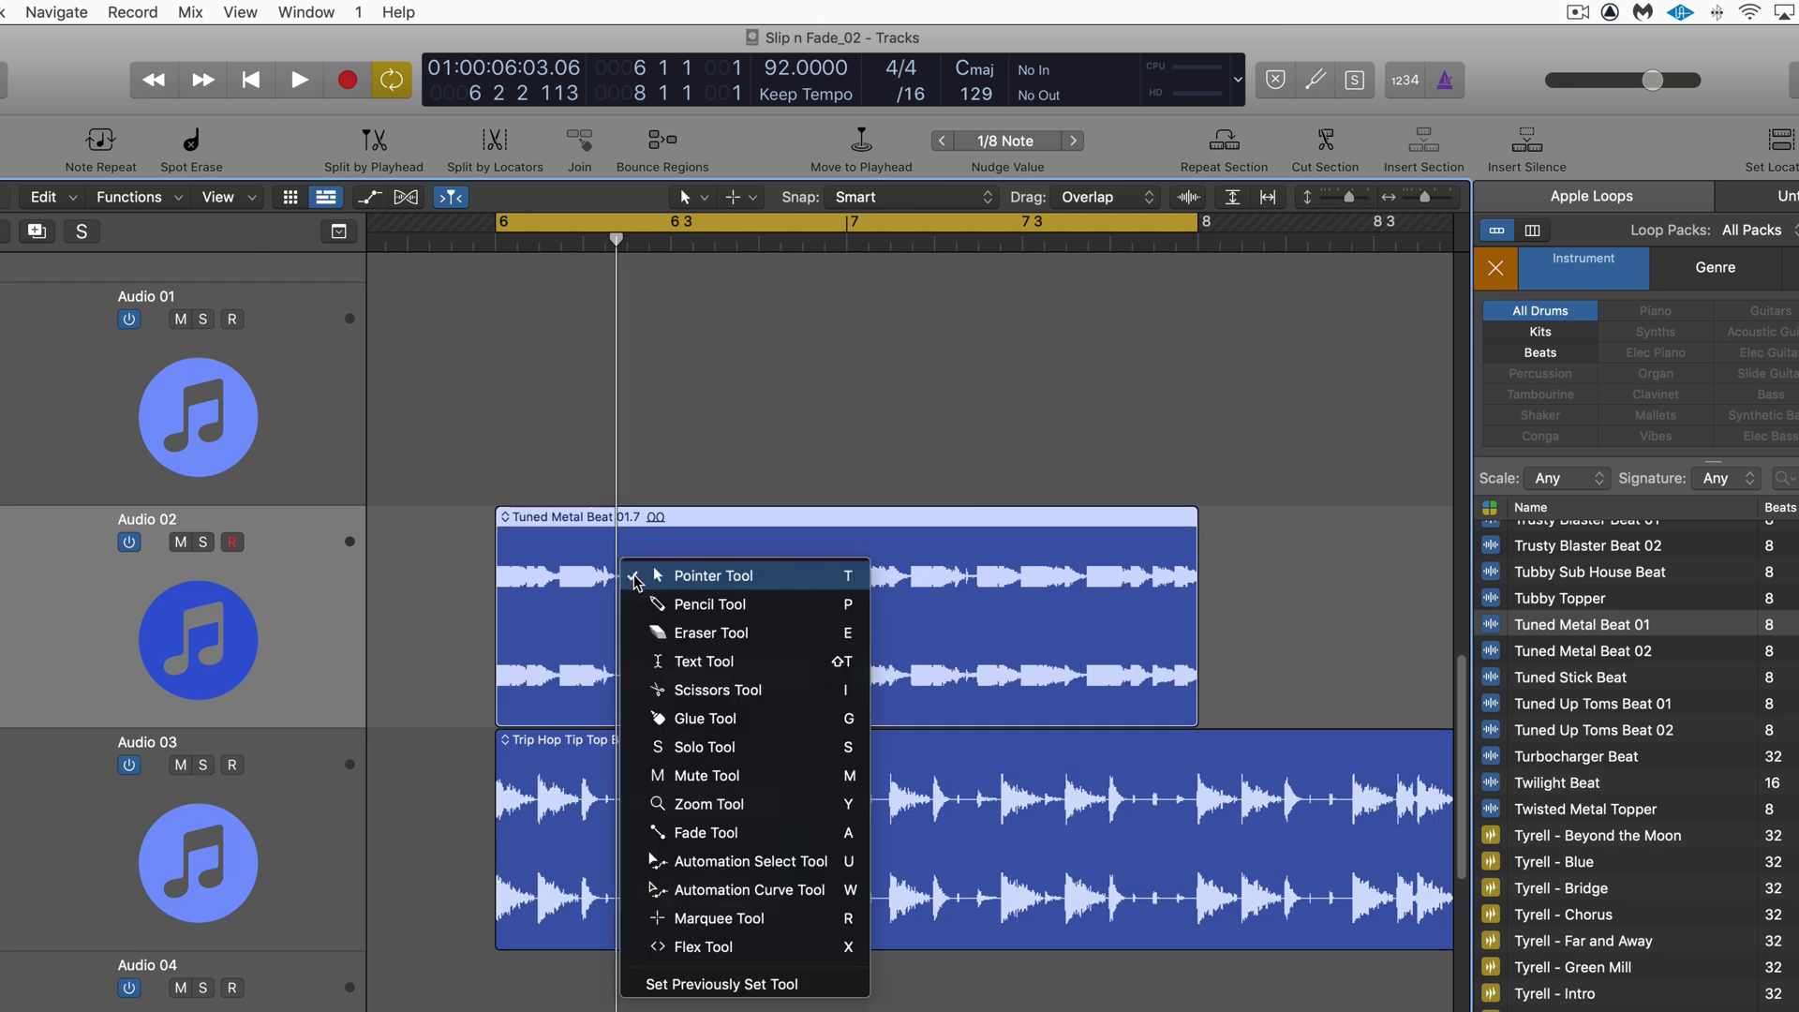
pyautogui.press('i')
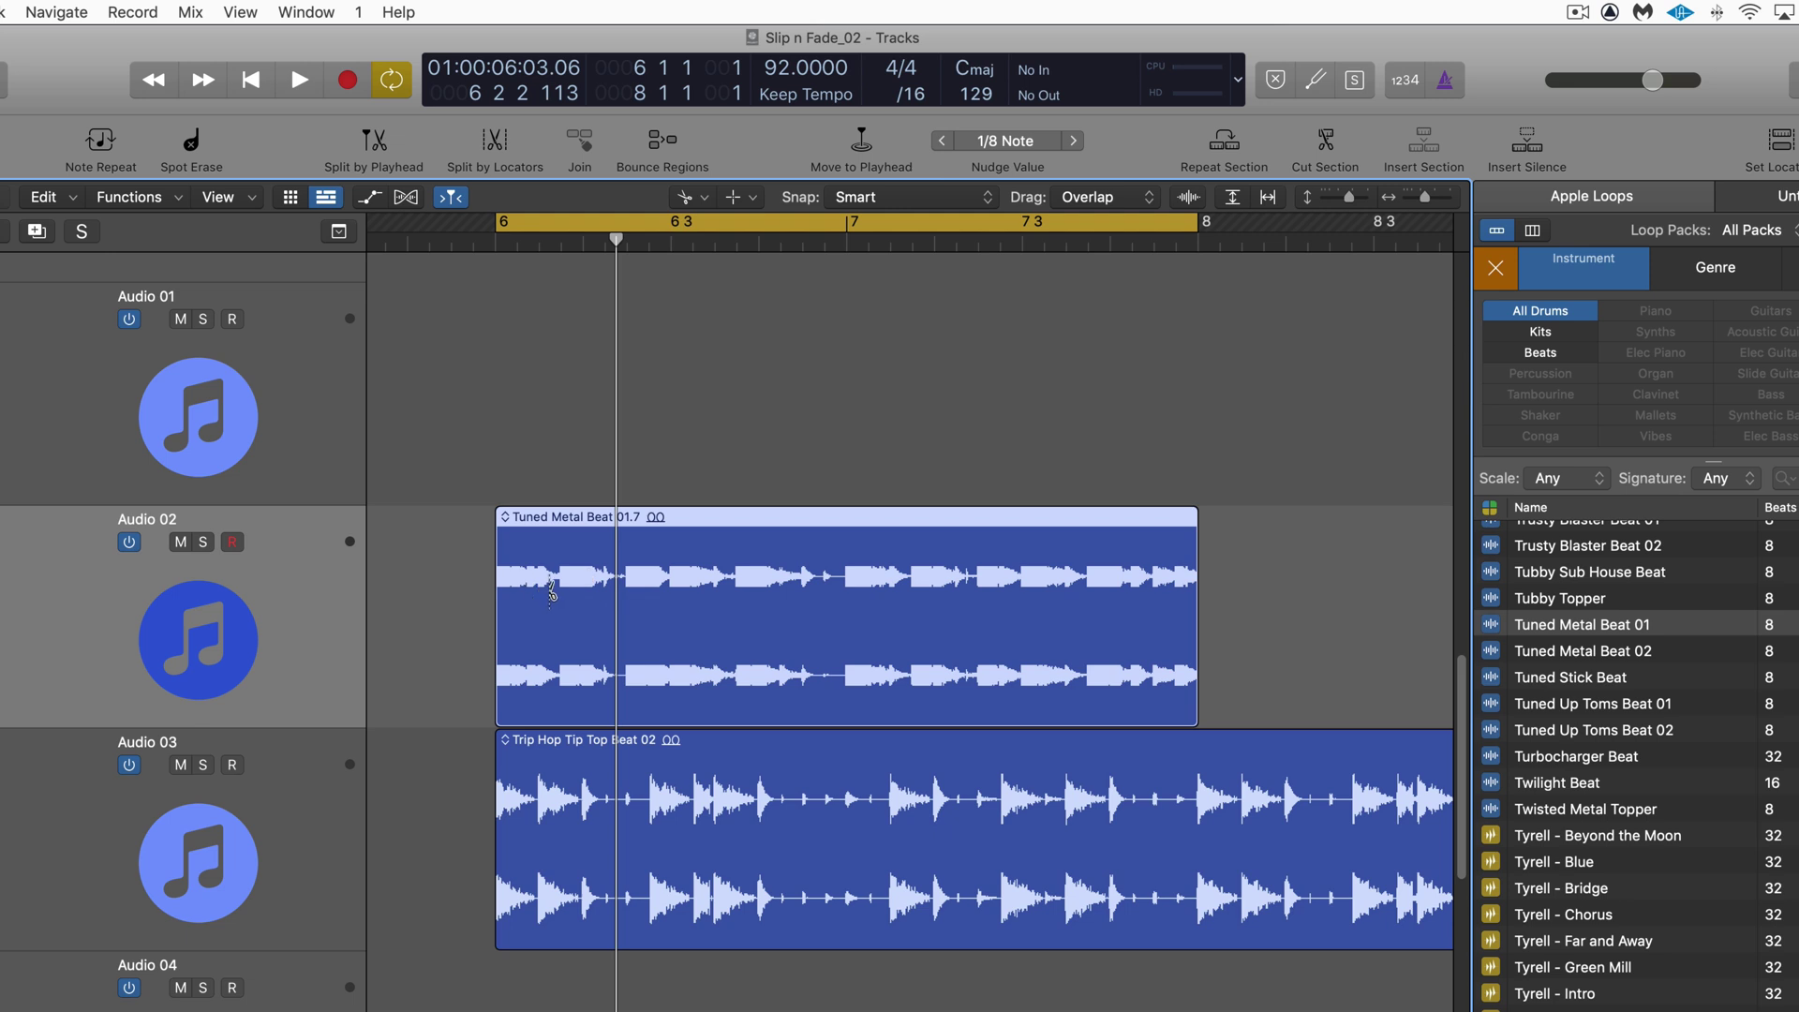
pyautogui.moveTo(551, 590)
pyautogui.mouseDown()
pyautogui.moveTo(604, 600)
pyautogui.moveTo(583, 599)
pyautogui.mouseUp()
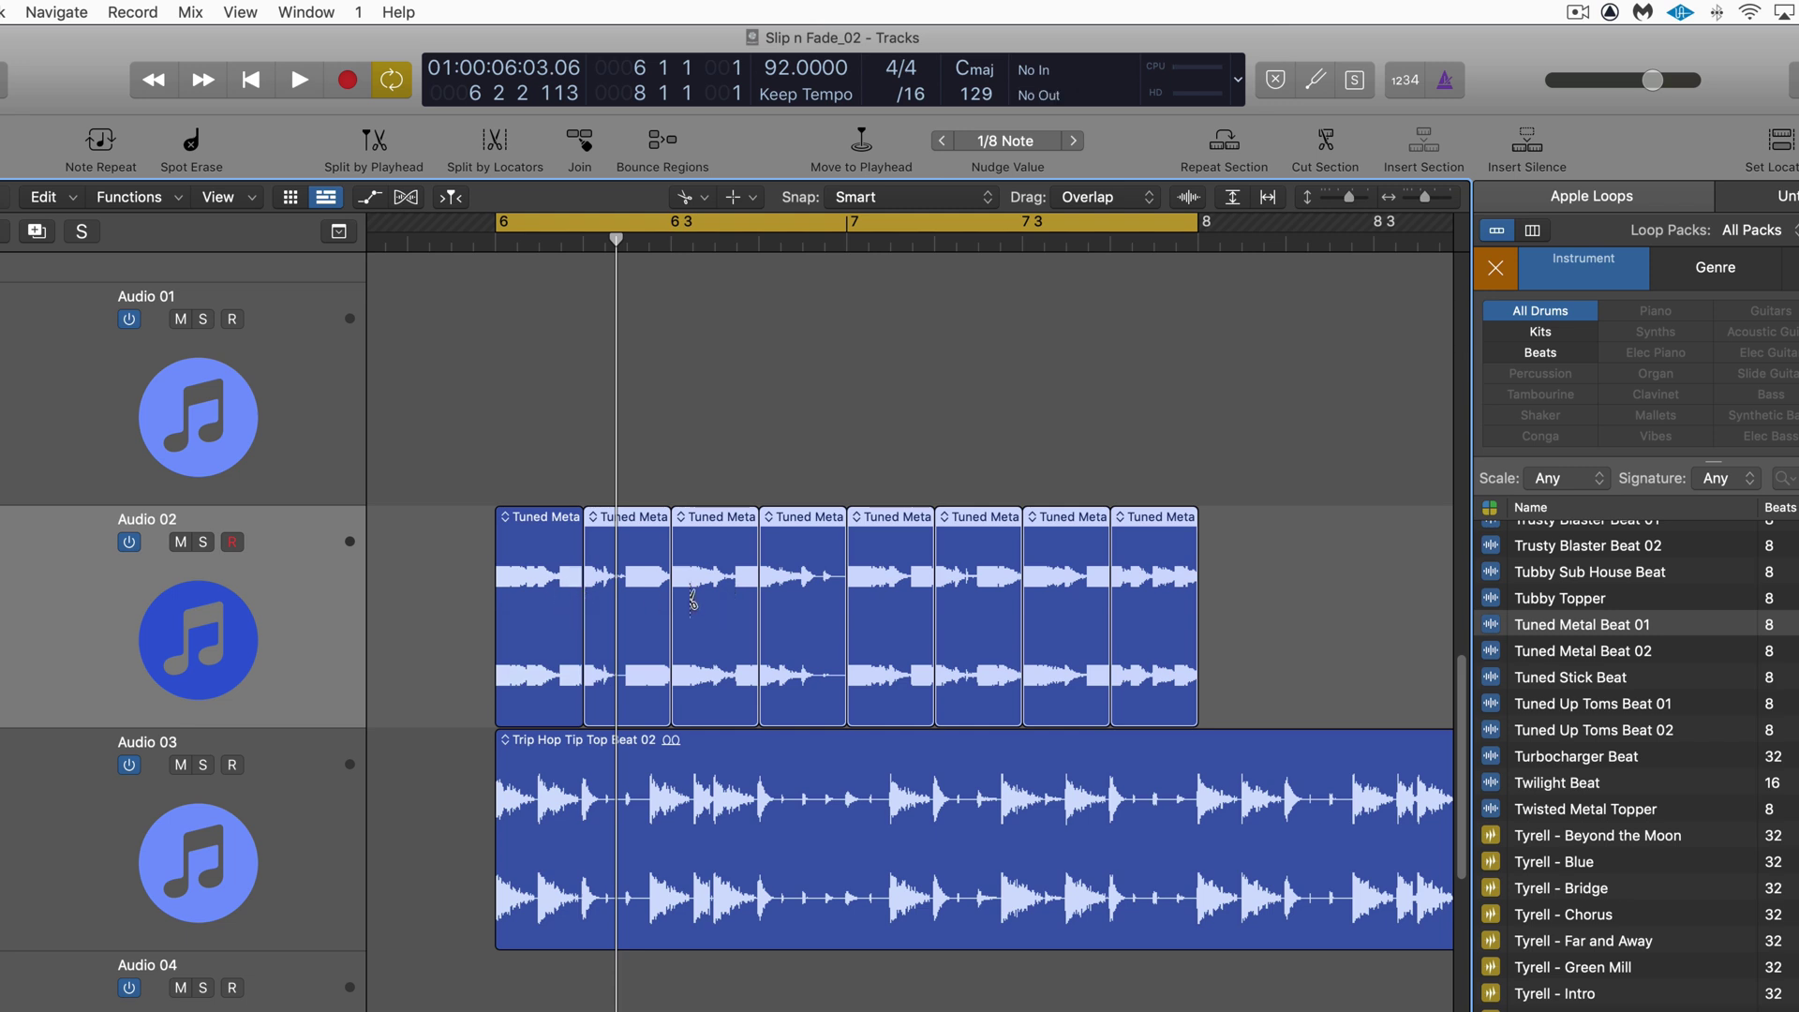
pyautogui.press('t')
pyautogui.press('t')
pyautogui.click(658, 487)
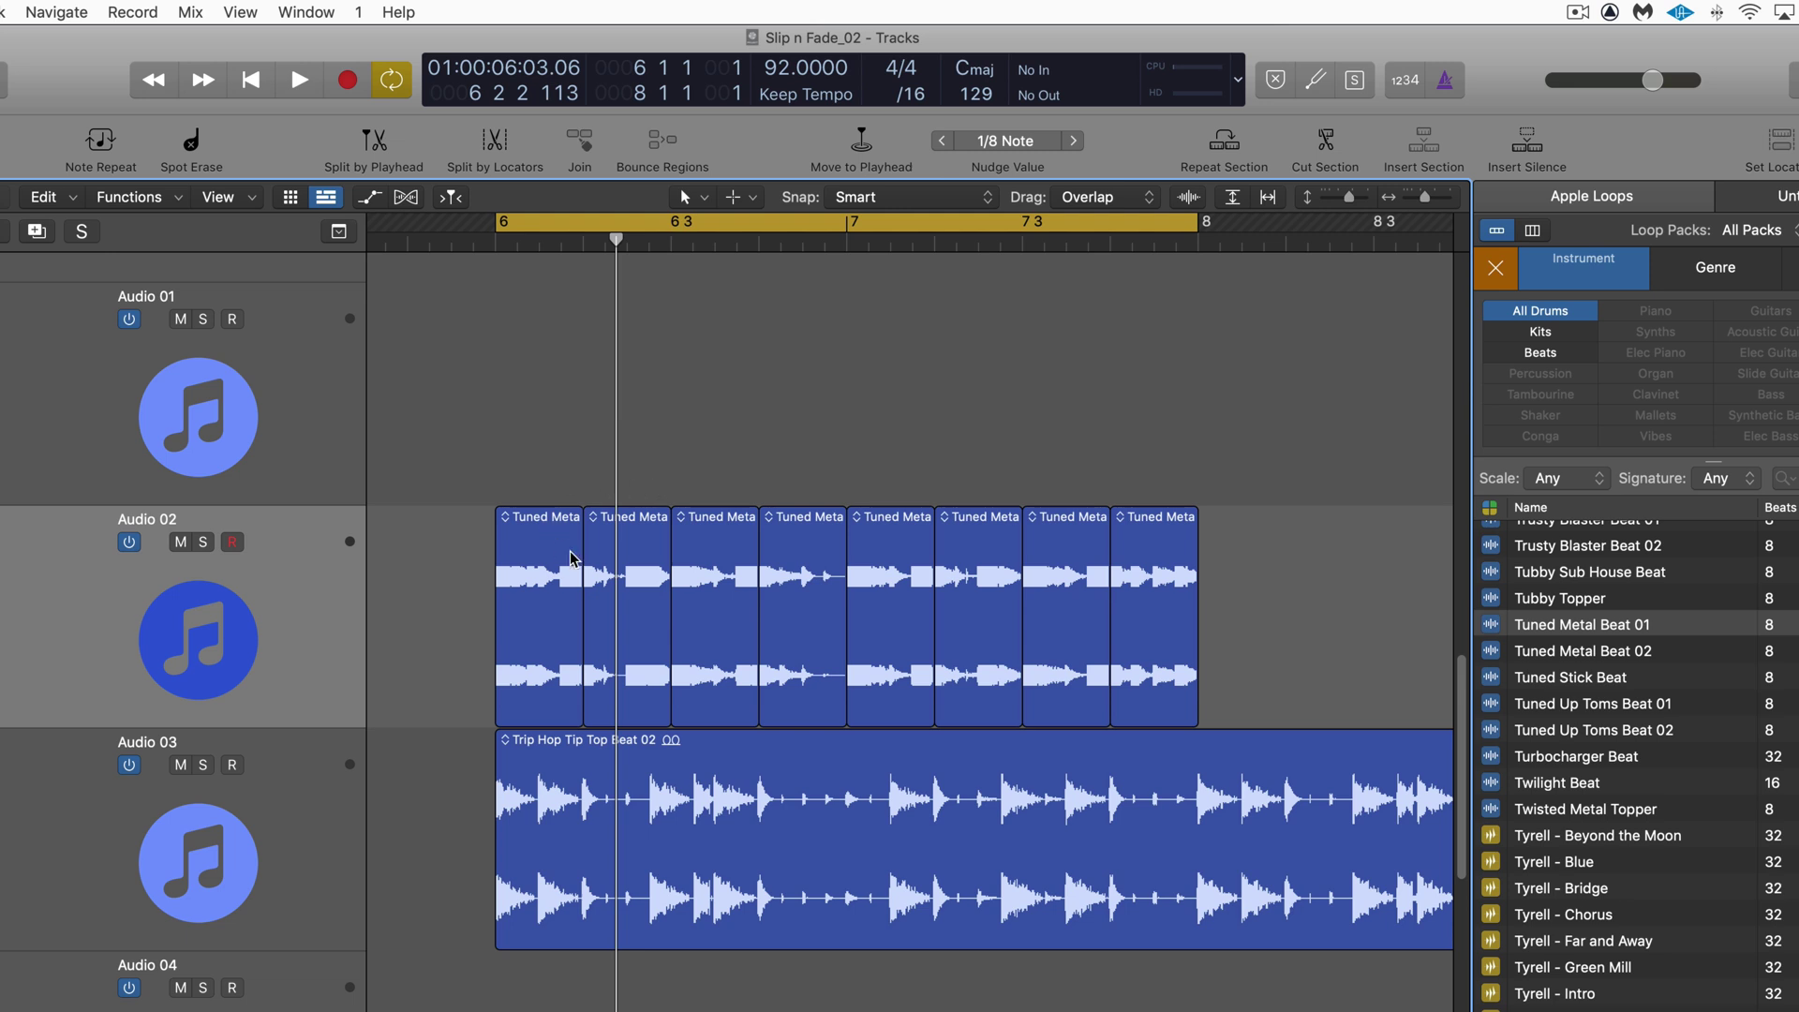
# Select the second slice of the beat on Audio 02 and hide the Loop Browser.
pyautogui.click(622, 587)
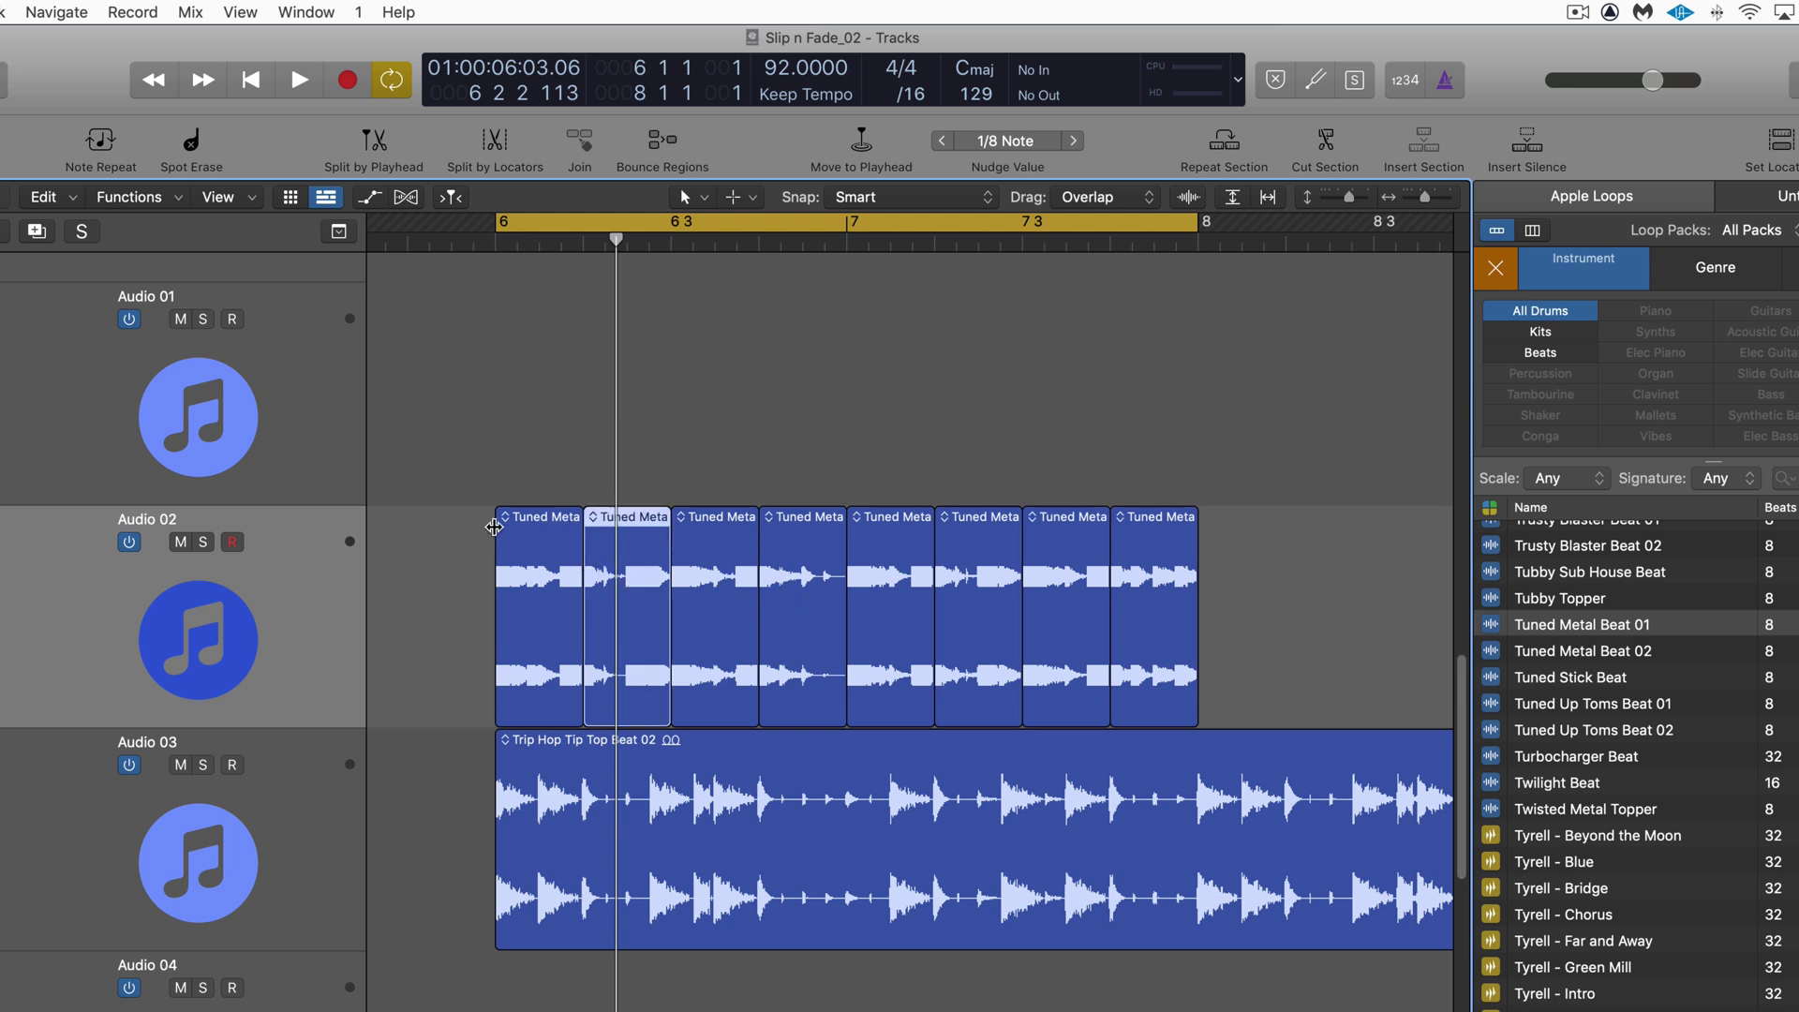
pyautogui.press('o')
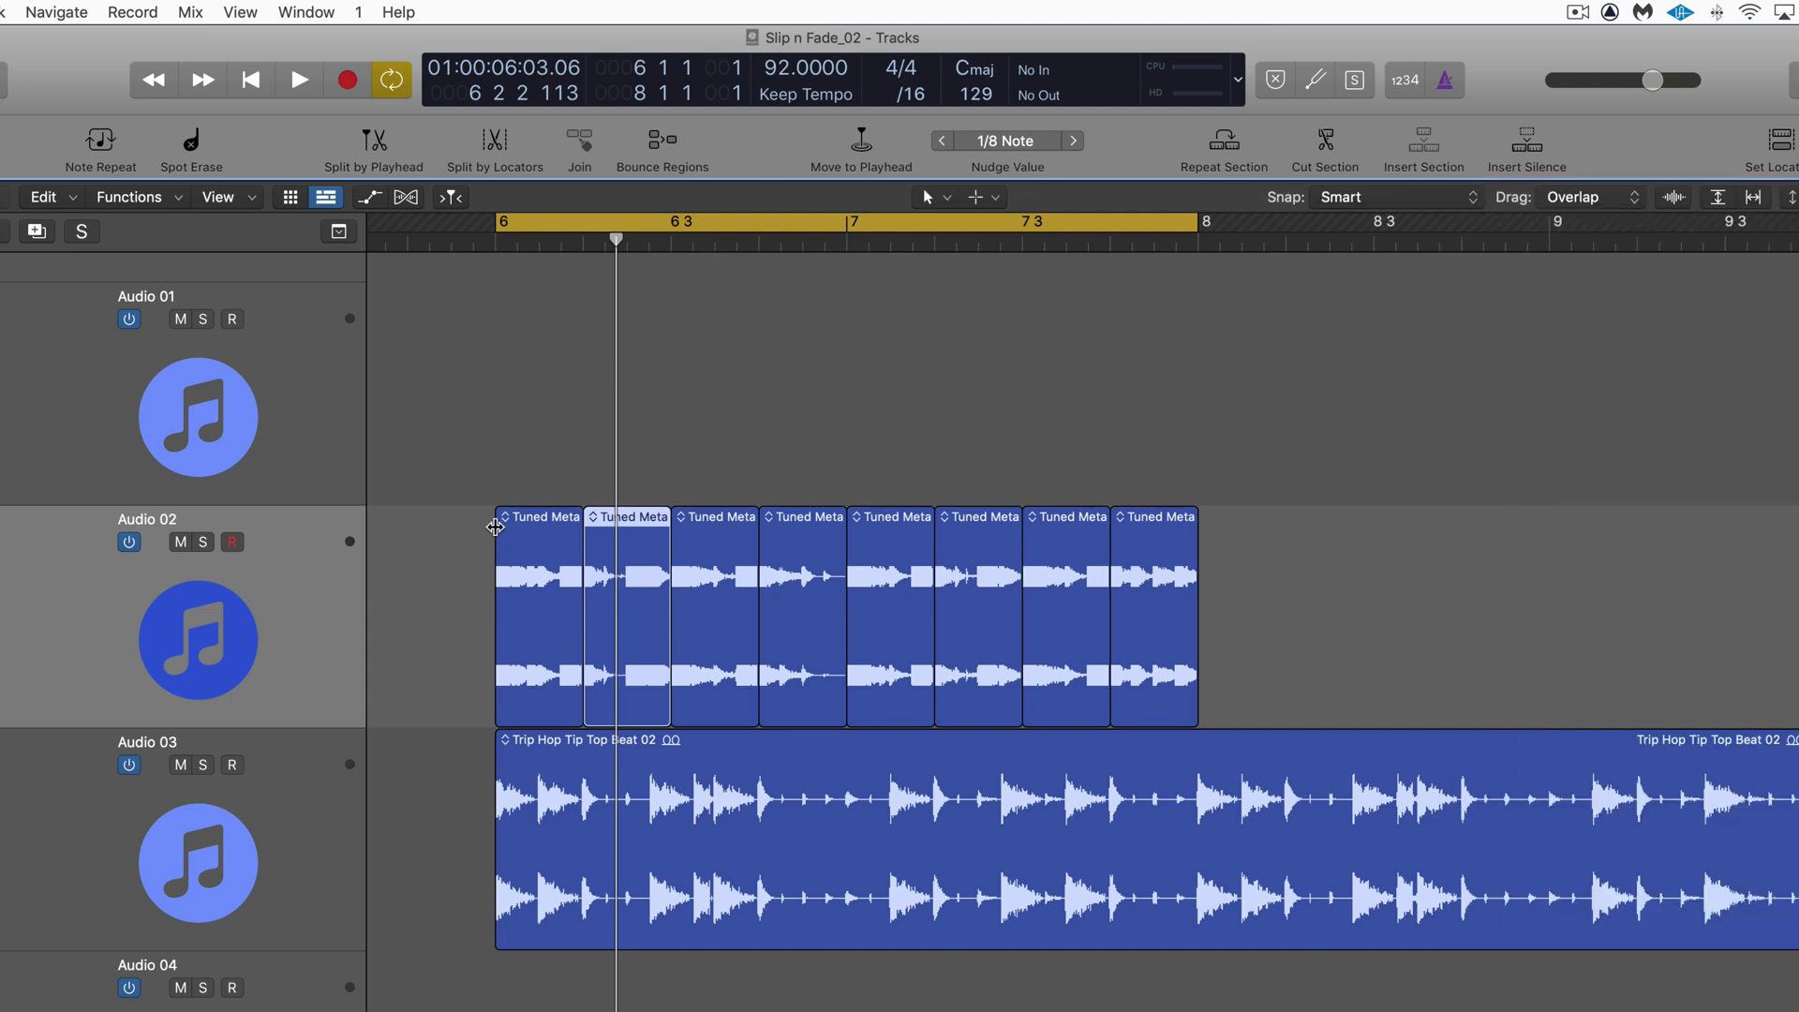
pyautogui.press('super+Right')
pyautogui.press('super+Right')
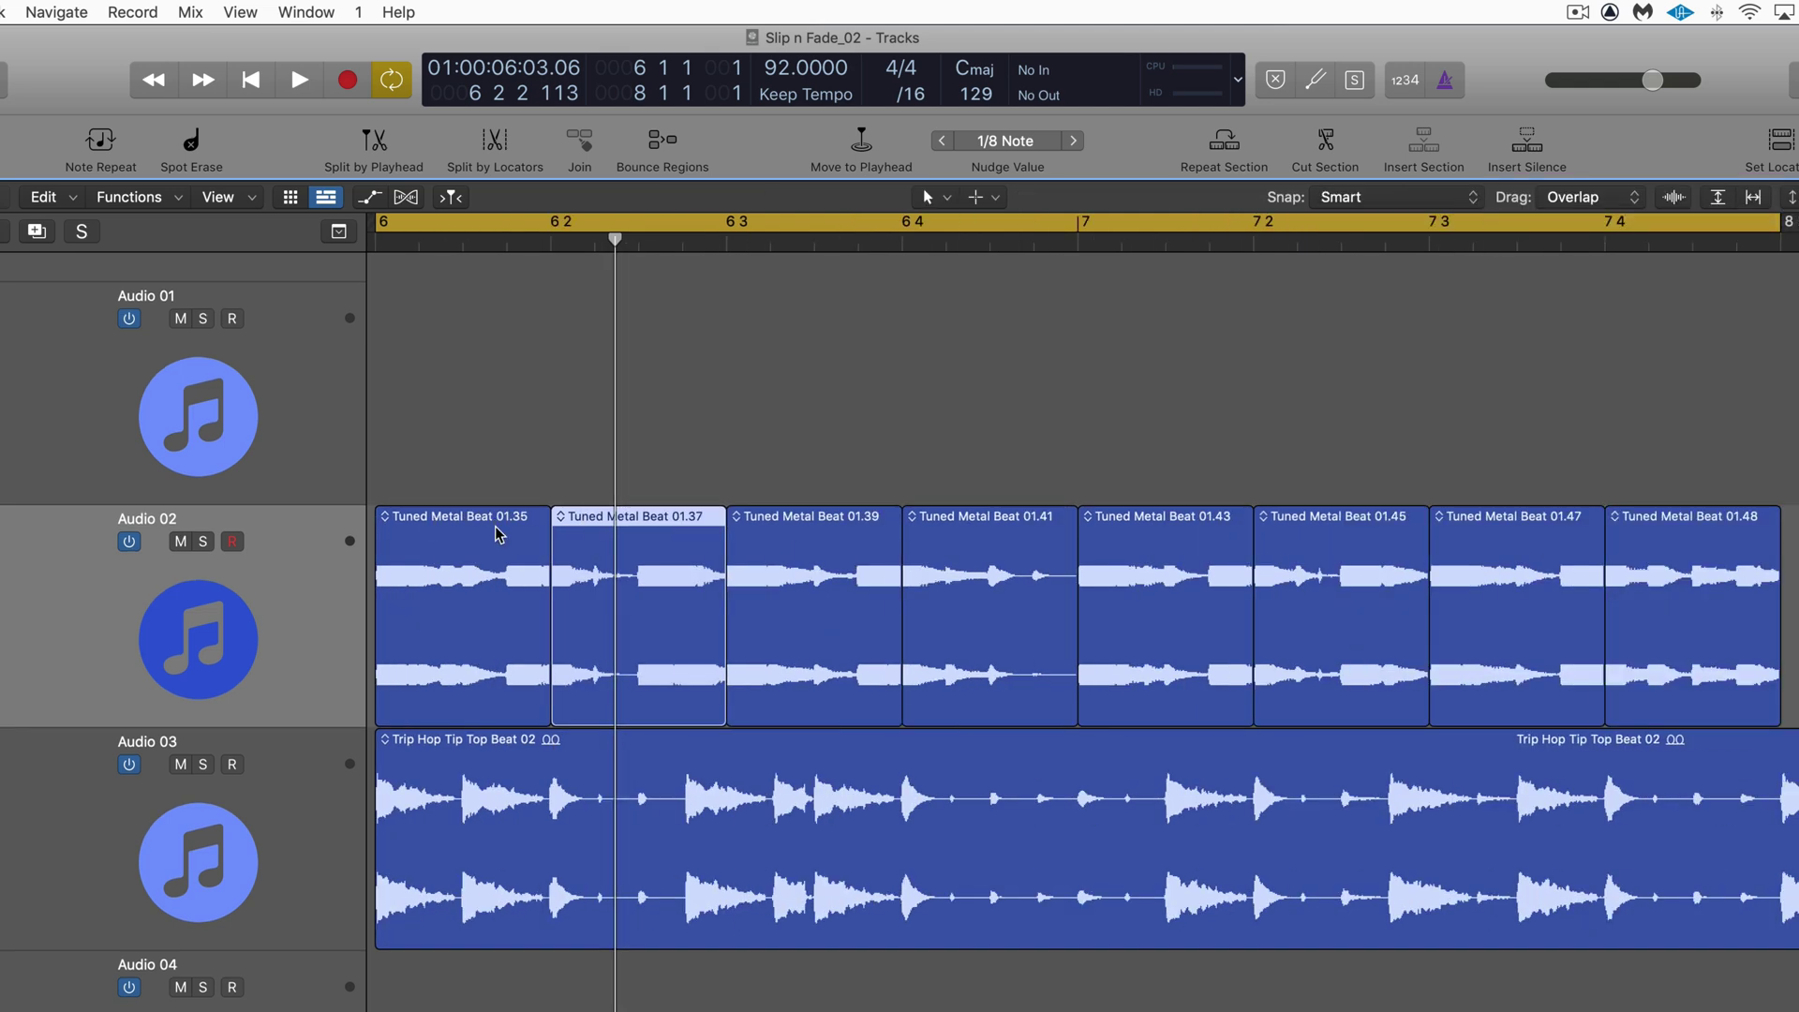
pyautogui.hscroll(-1, 496, 532)
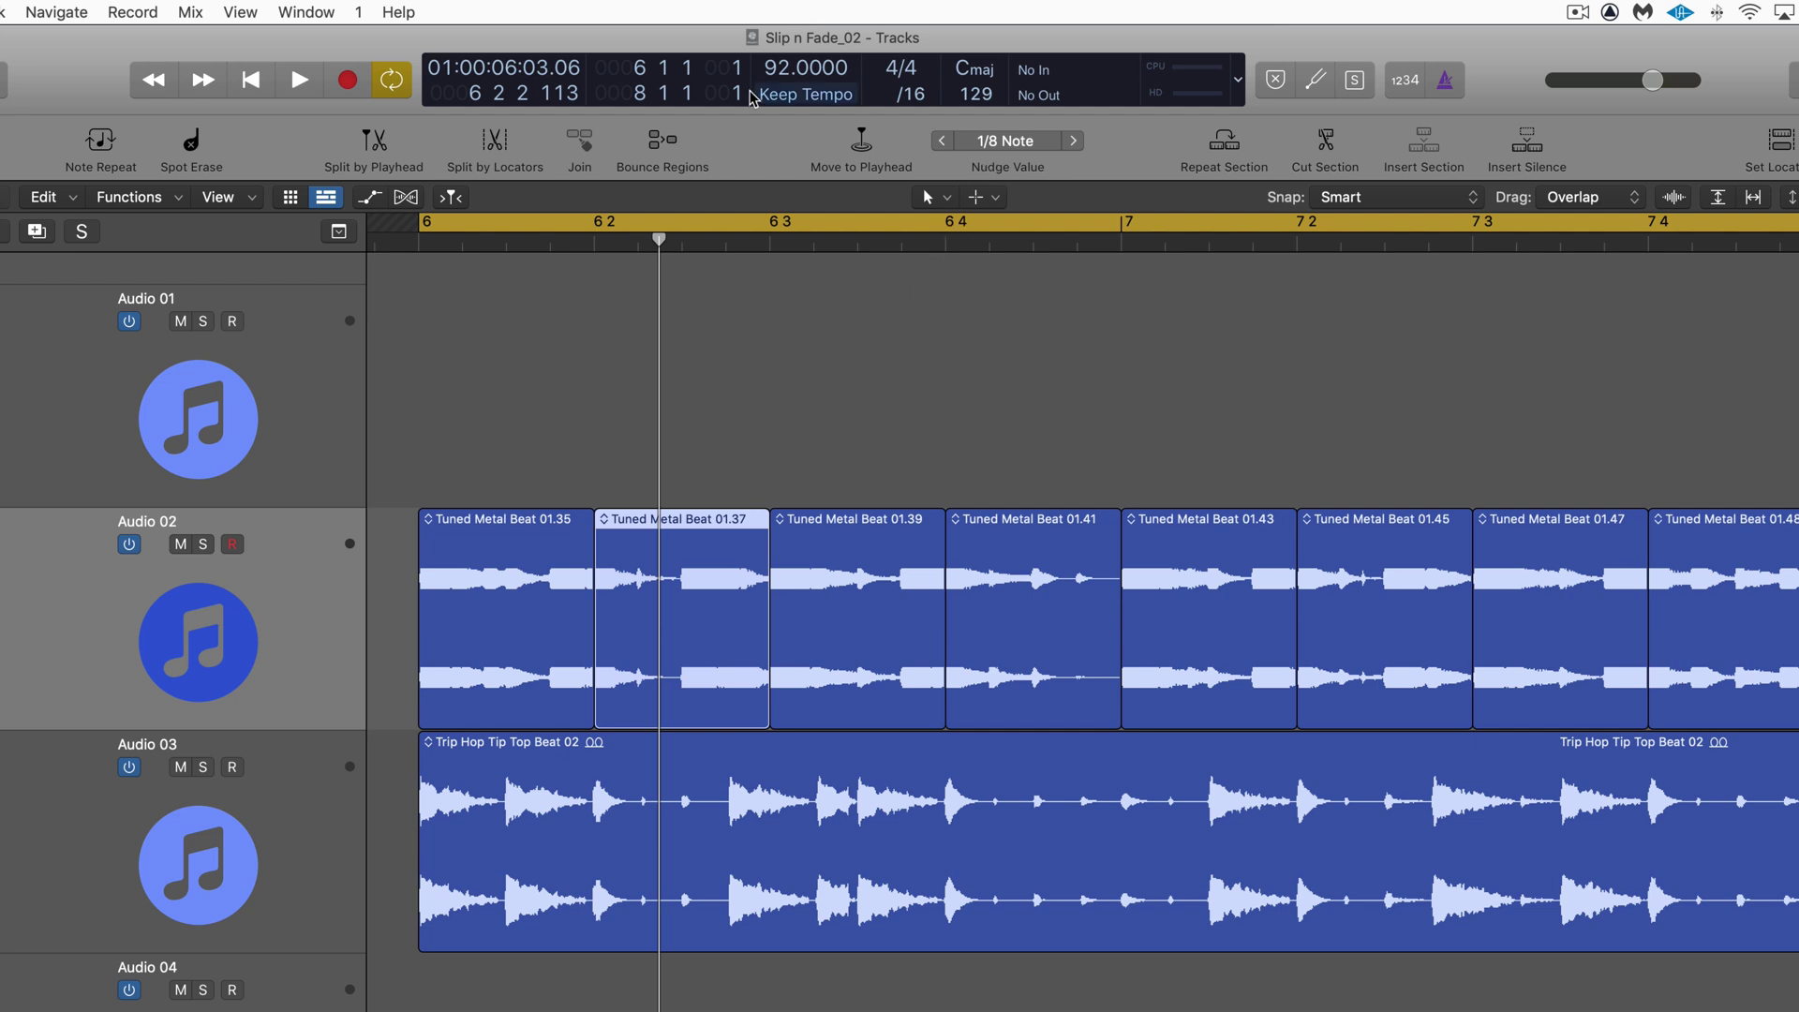
# Hide the toolbar and show it again.
pyautogui.click(240, 12)
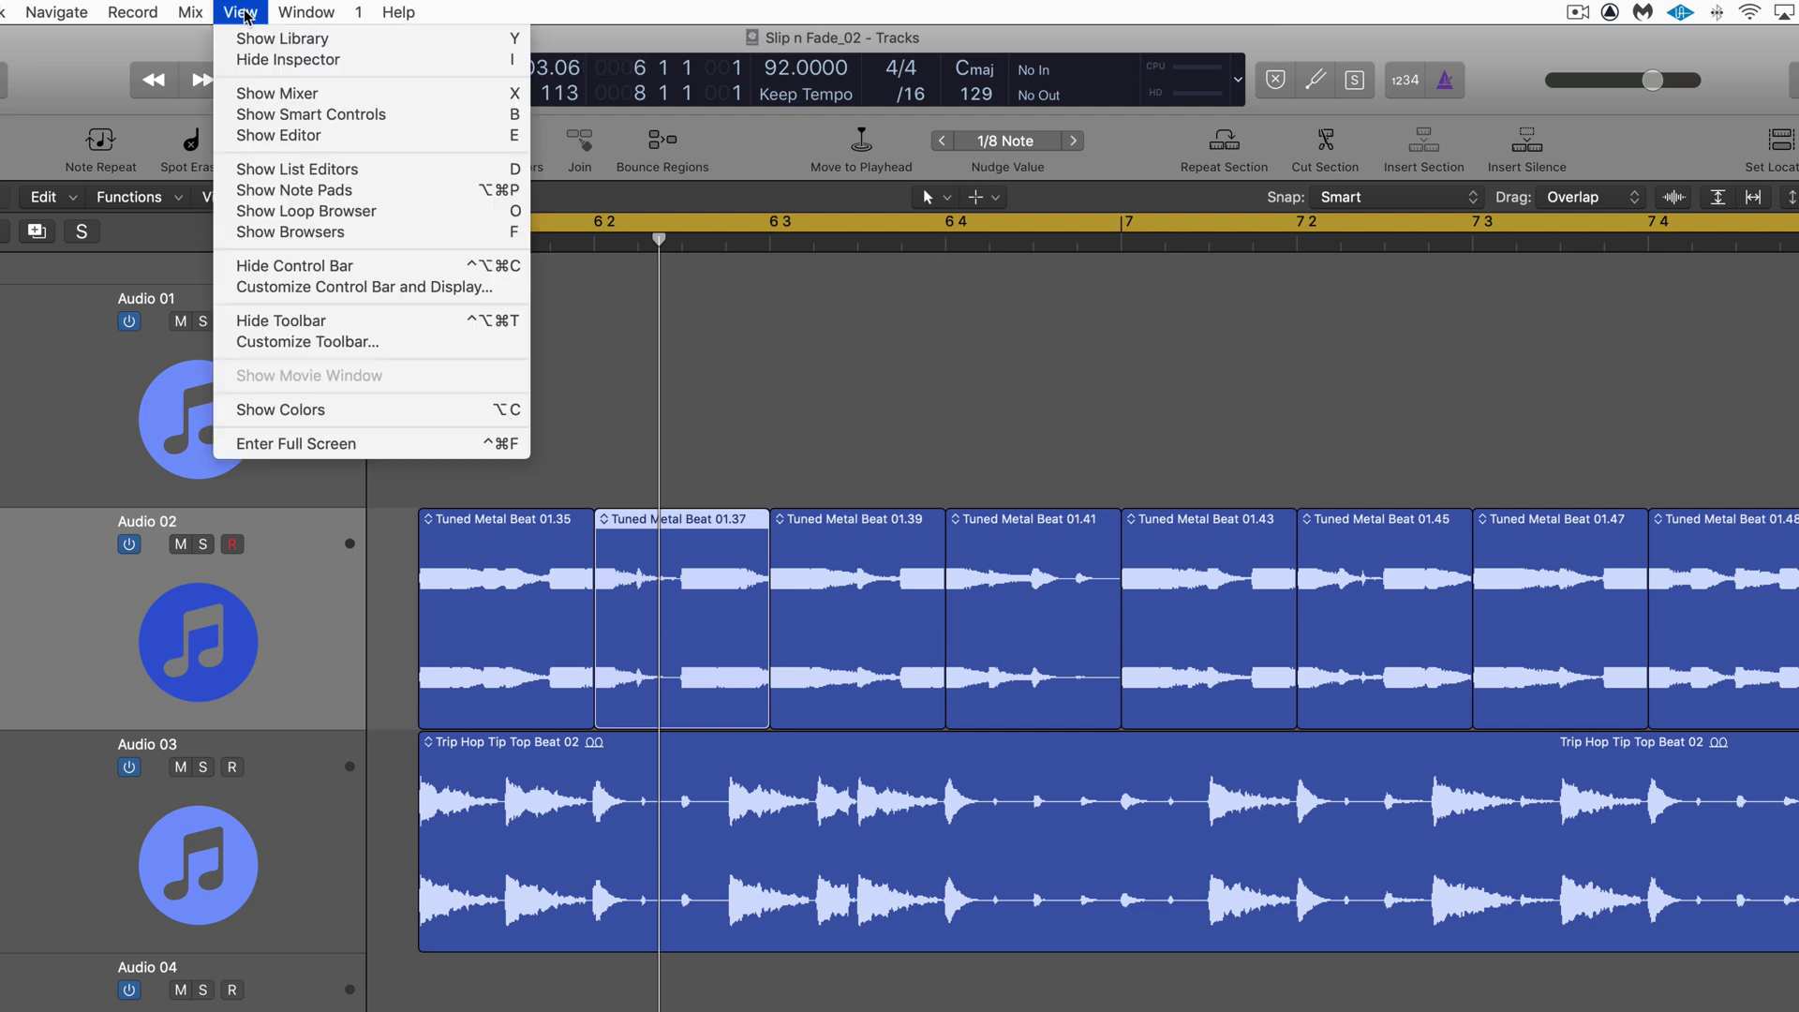
pyautogui.click(281, 320)
pyautogui.click(241, 12)
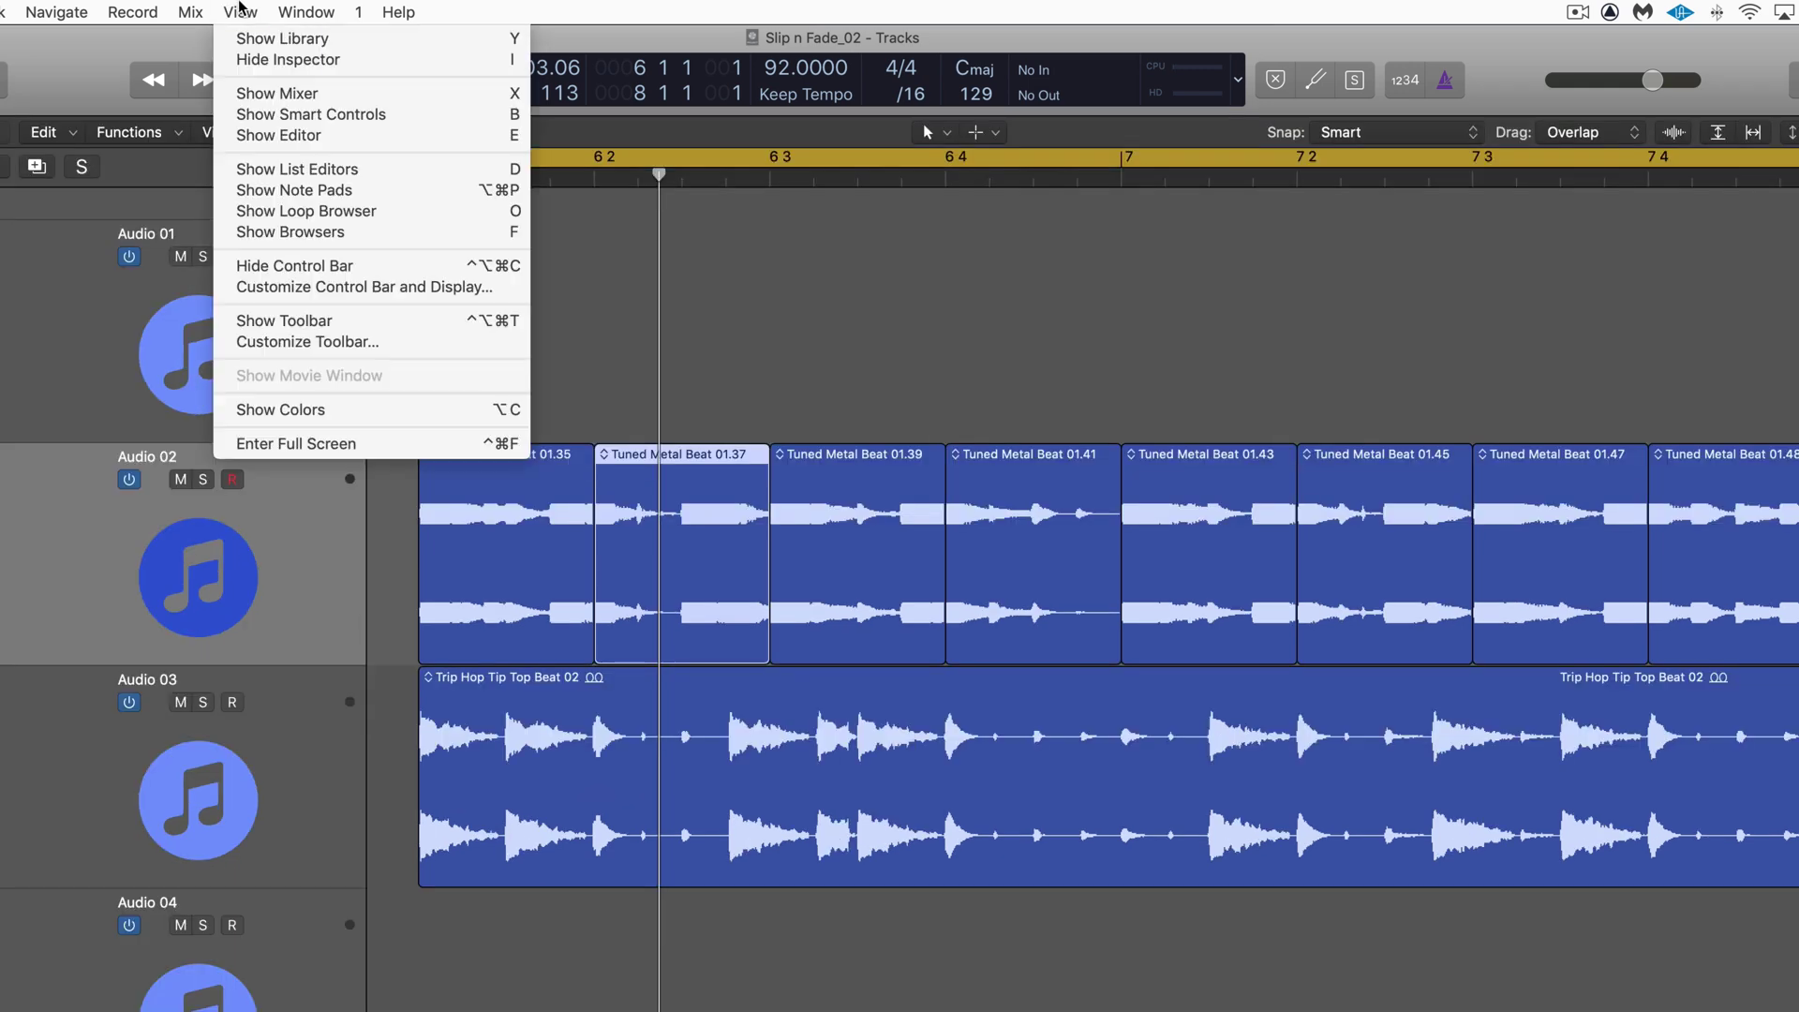
pyautogui.click(284, 321)
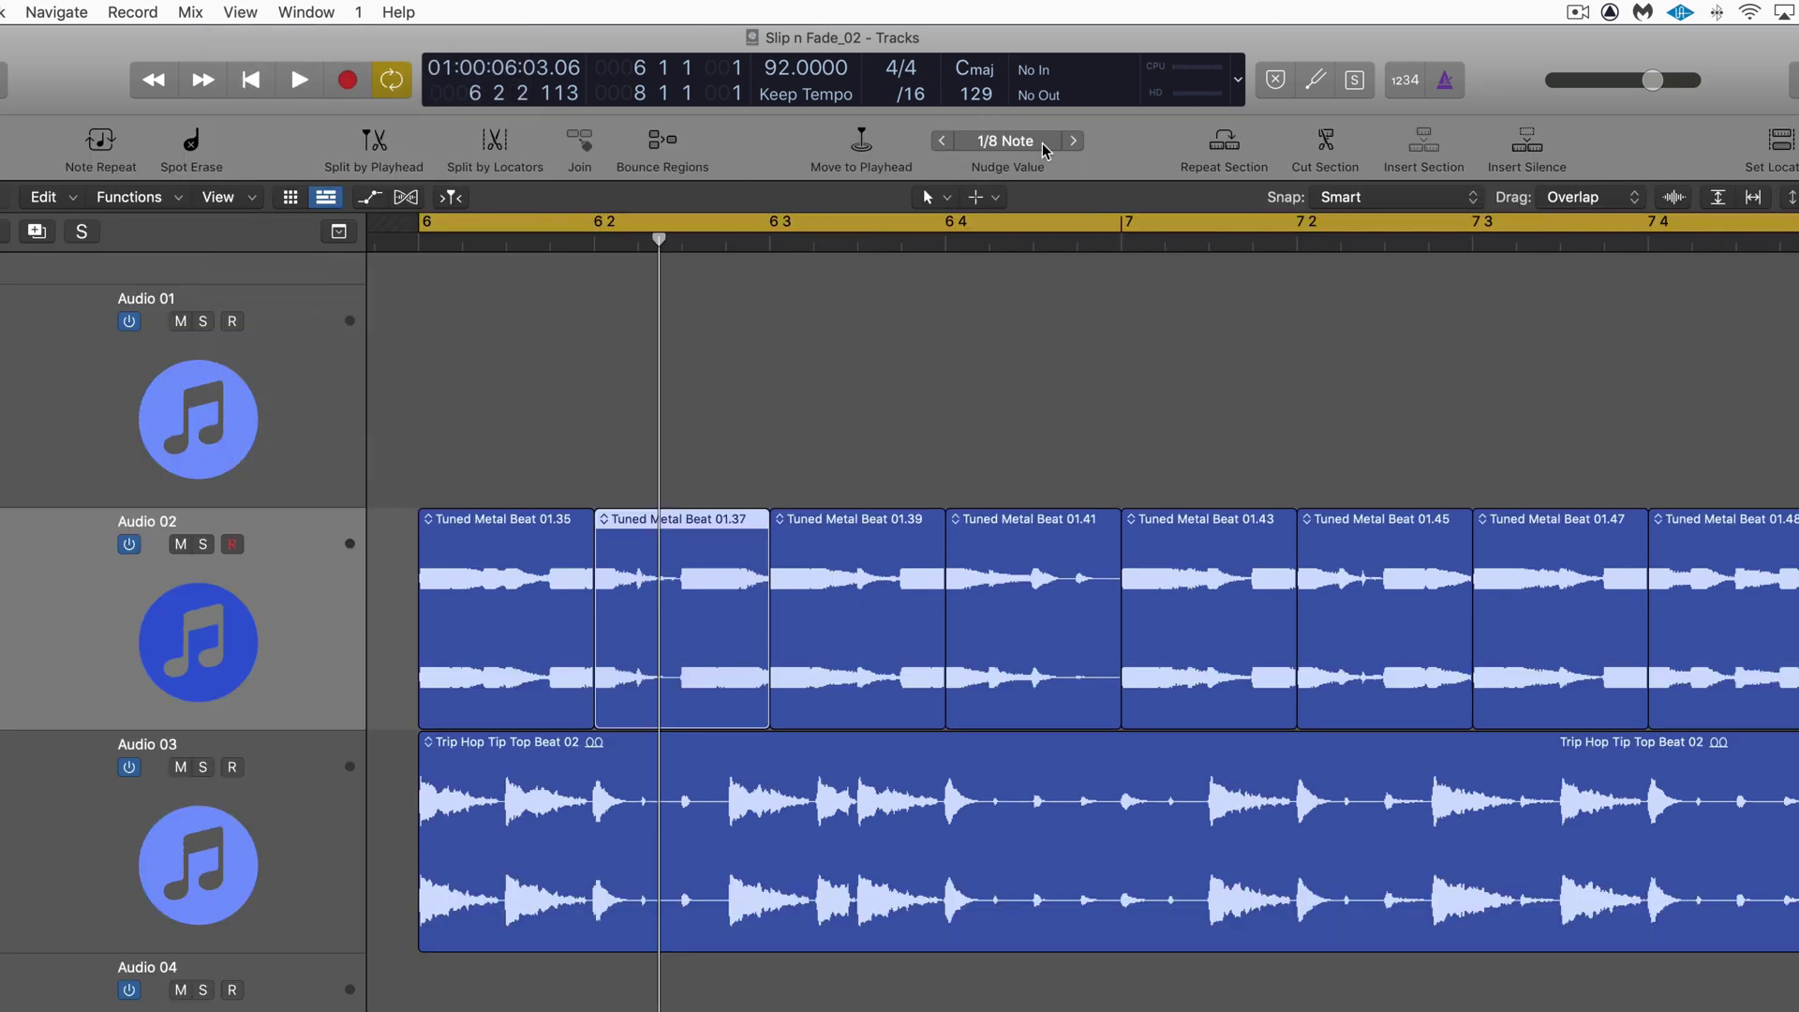
# Review the toolbar customization options and the available Nudge Value choices, keeping 1/8 Note.
pyautogui.rightClick(1124, 145)
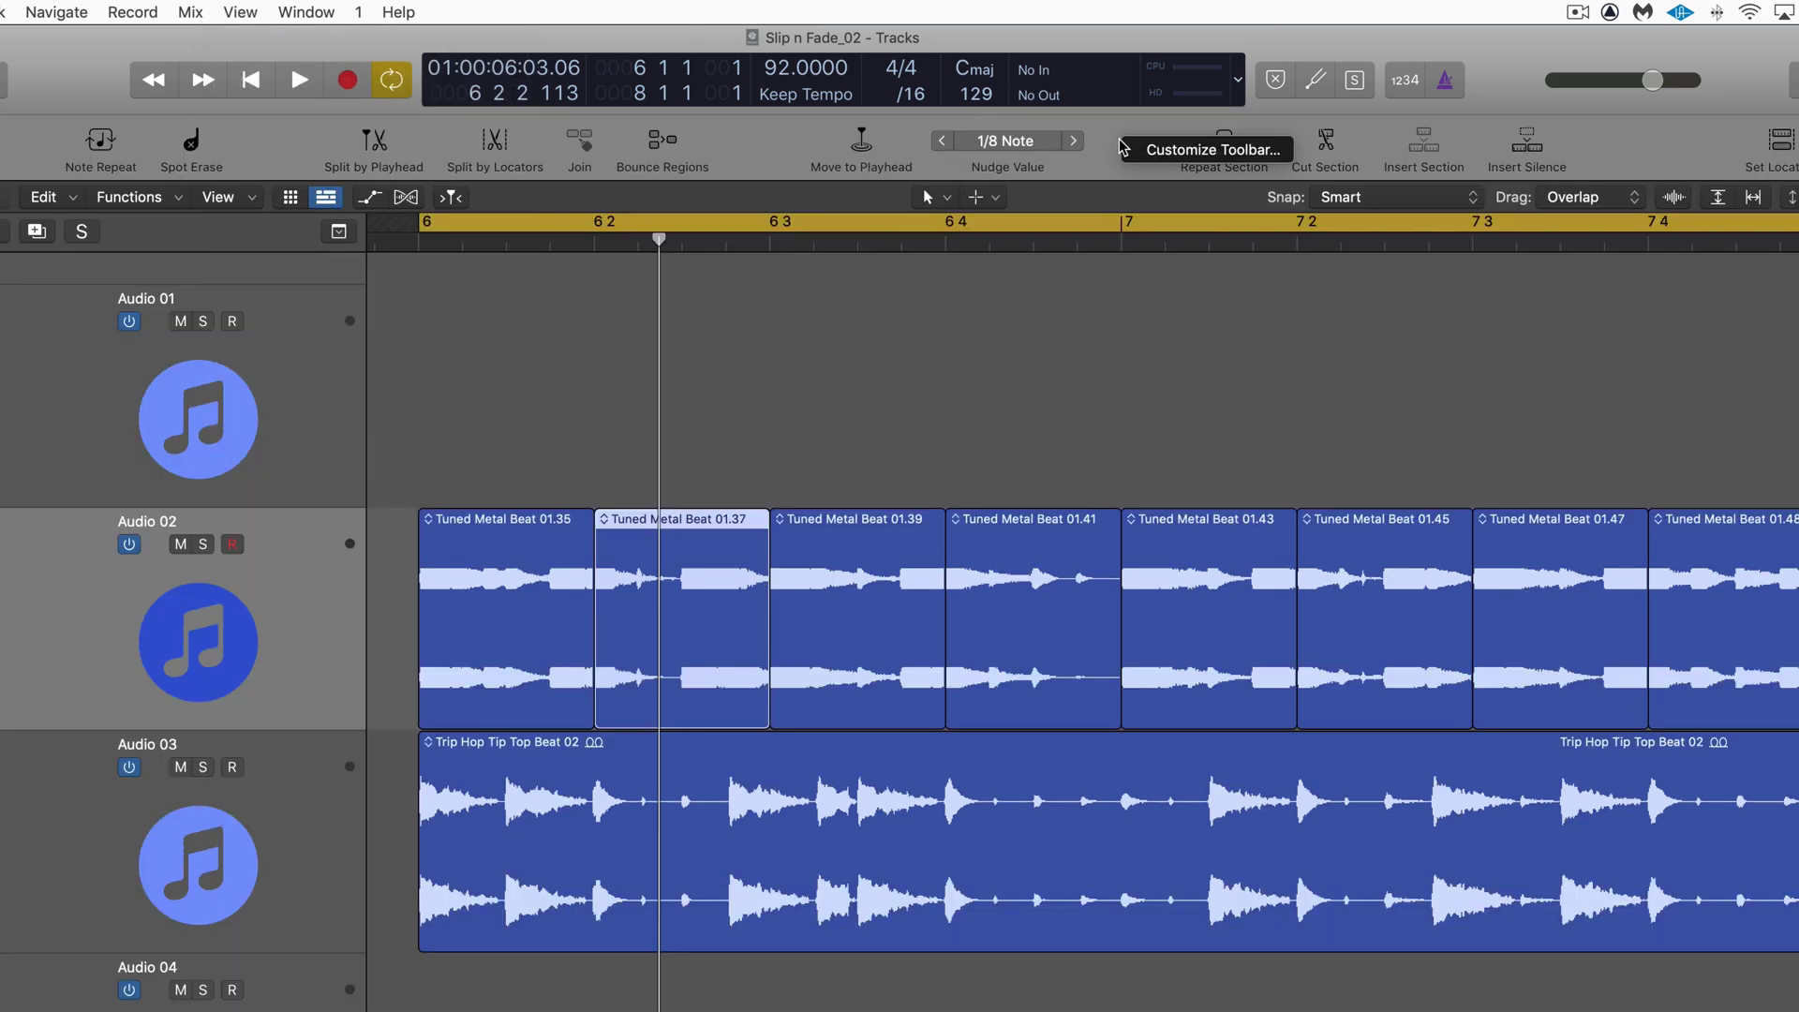
pyautogui.click(1162, 149)
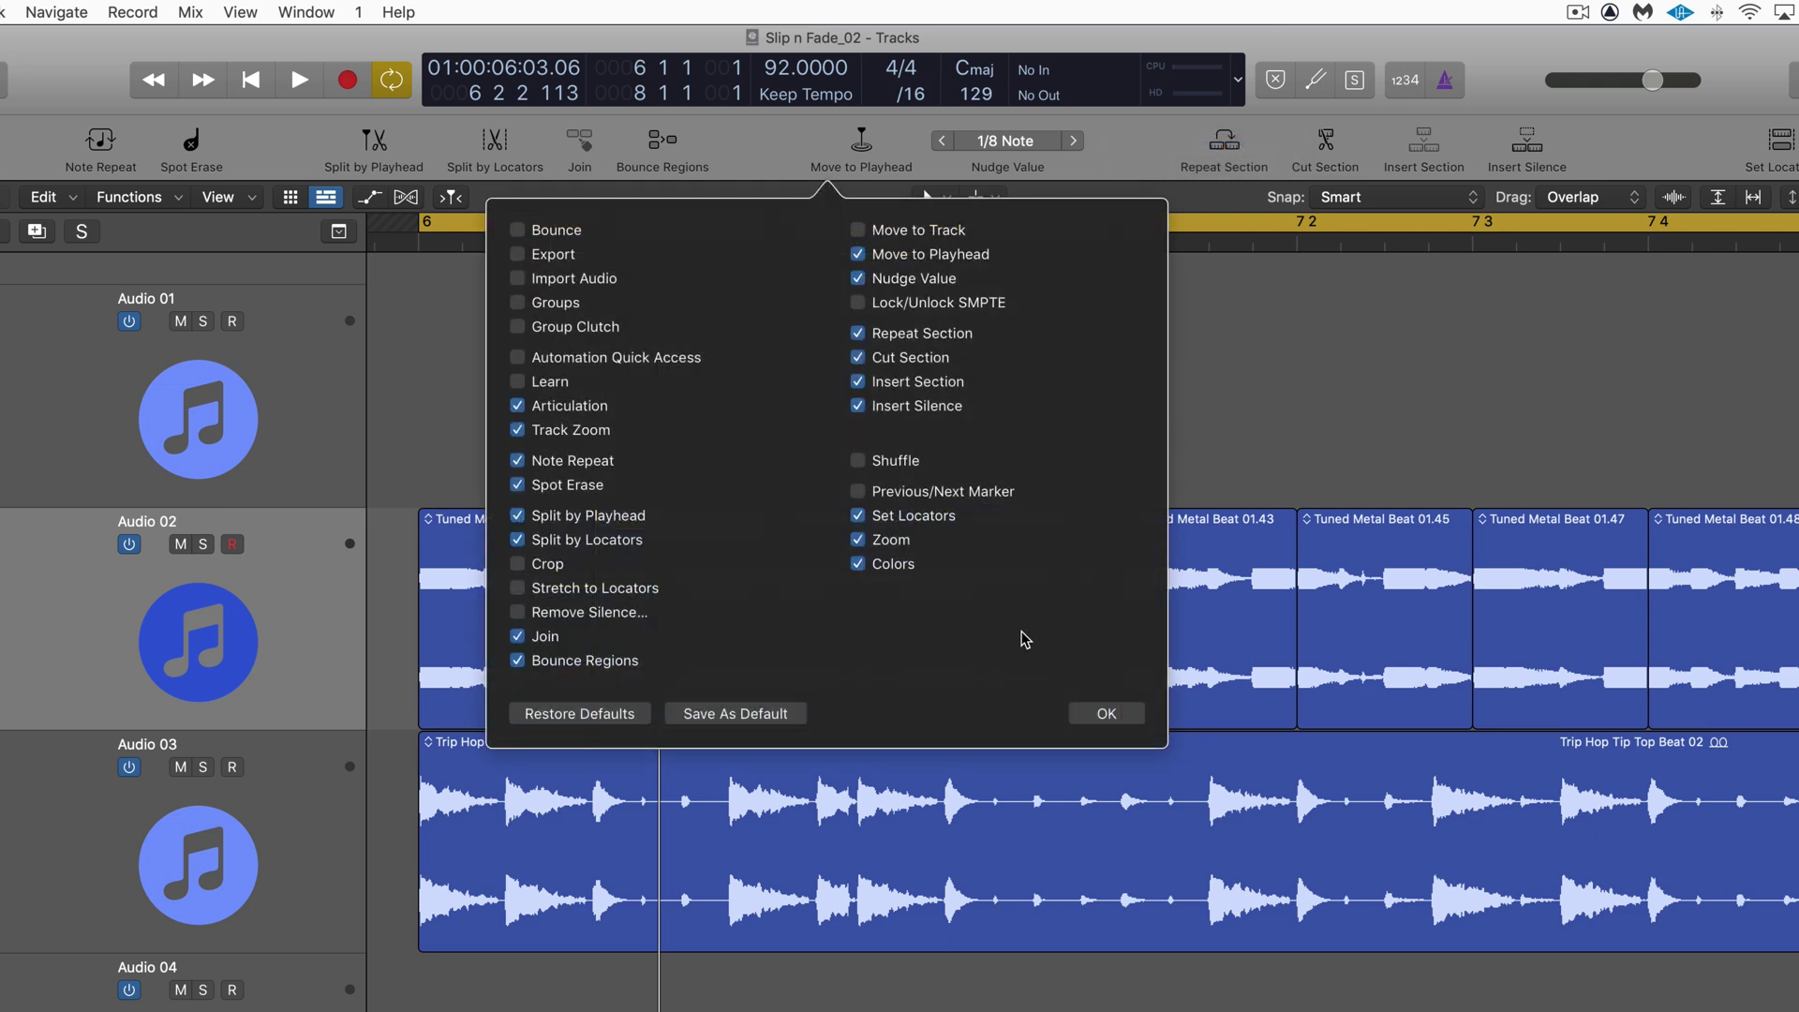
pyautogui.click(1106, 714)
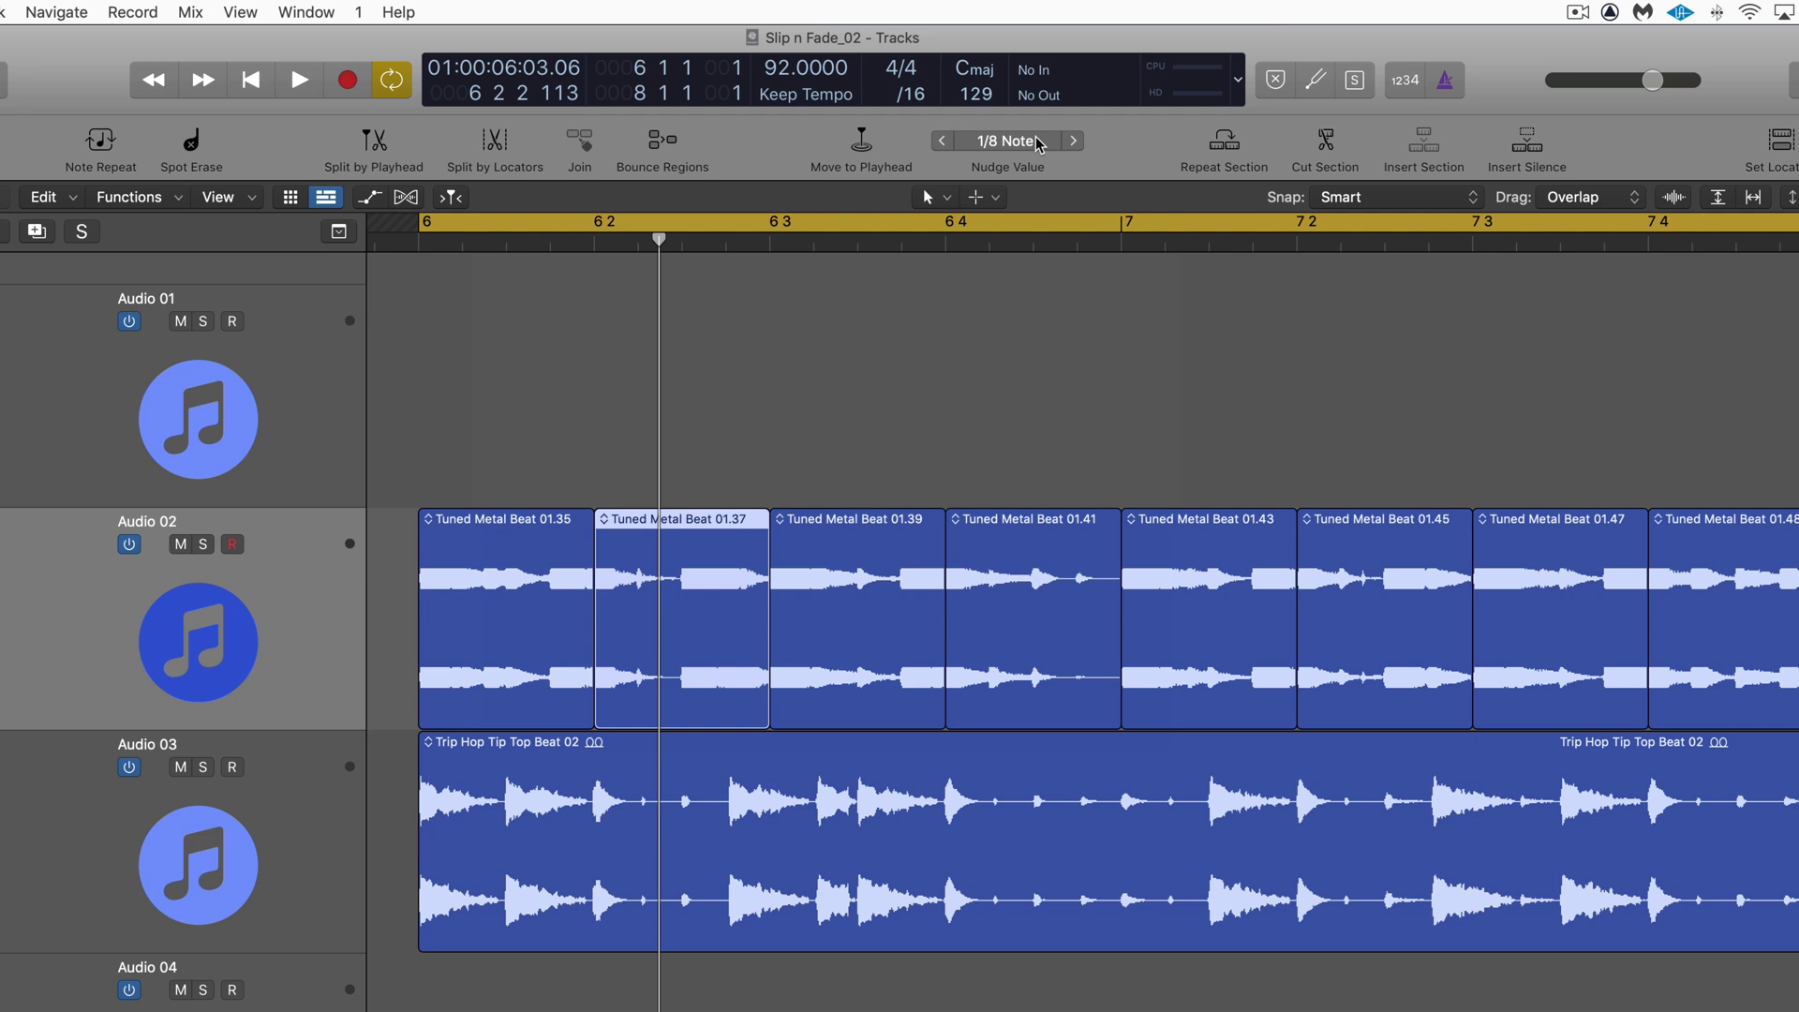
pyautogui.click(1036, 141)
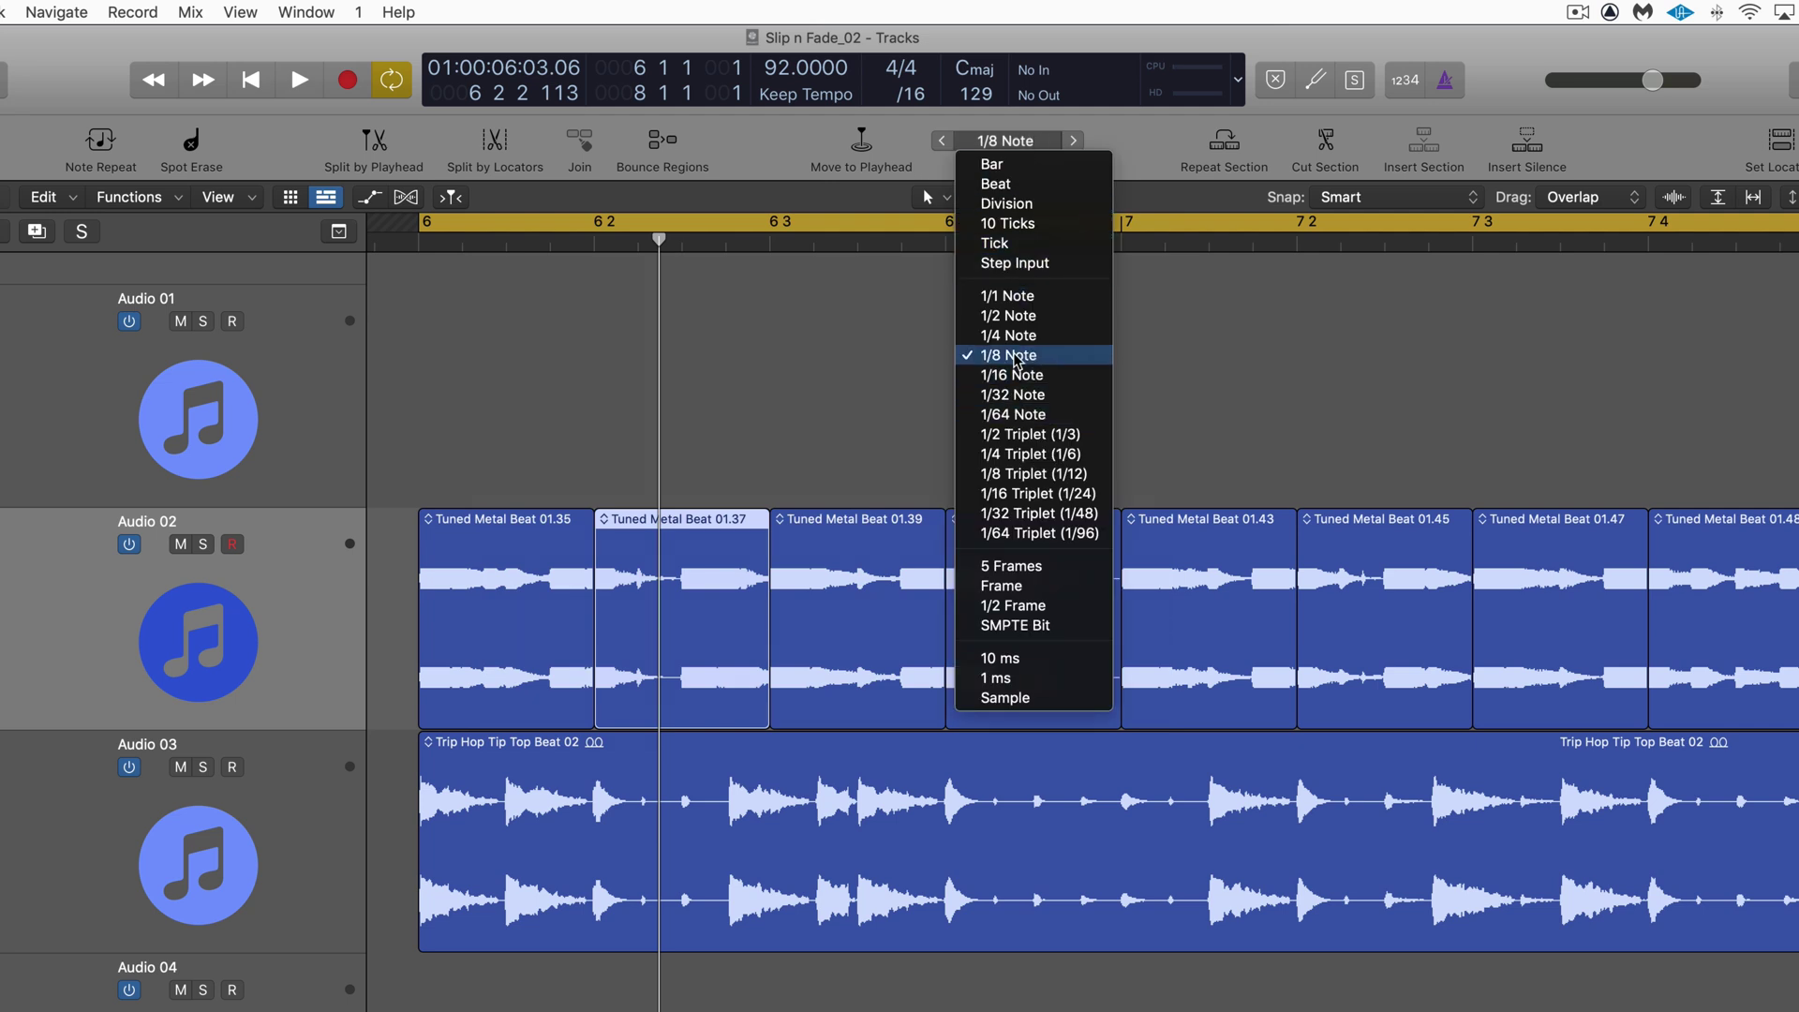
pyautogui.click(1228, 369)
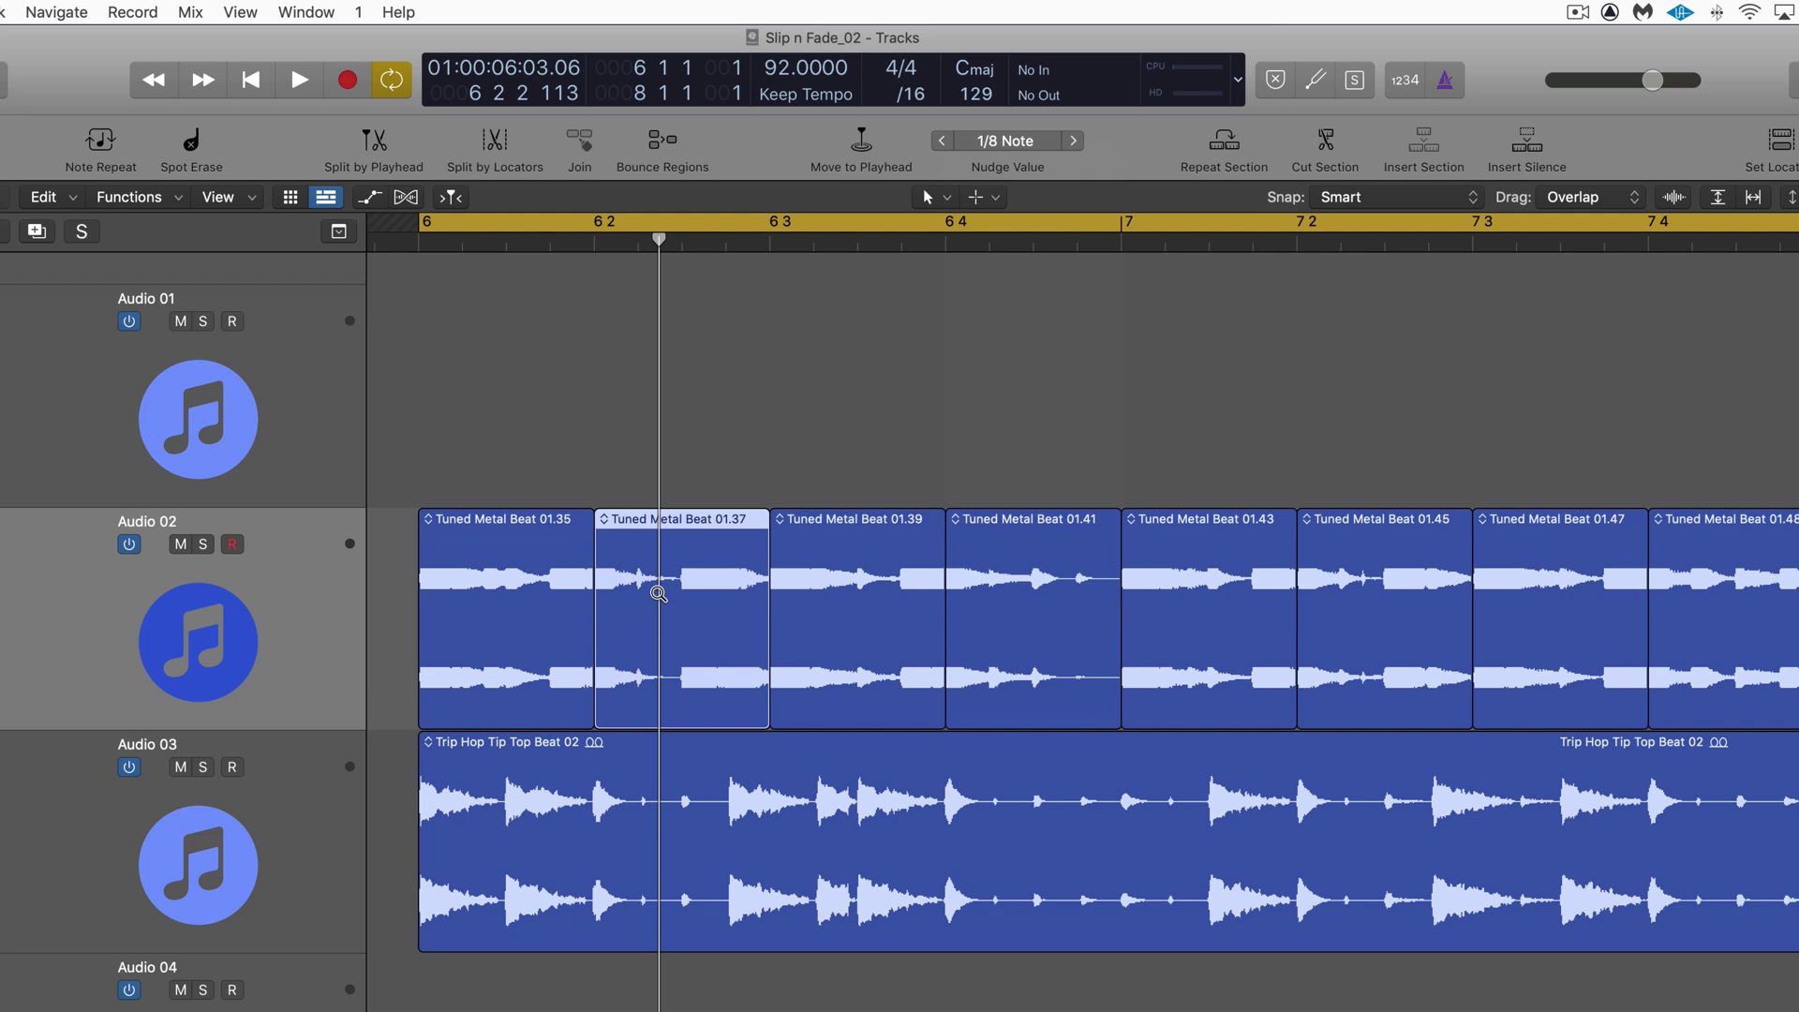
# Slip the audio inside the second slice left by 1/8 Note, and audition it with Audio 02 soloed.
pyautogui.hotkey('ctrl', 'alt', 'Left')
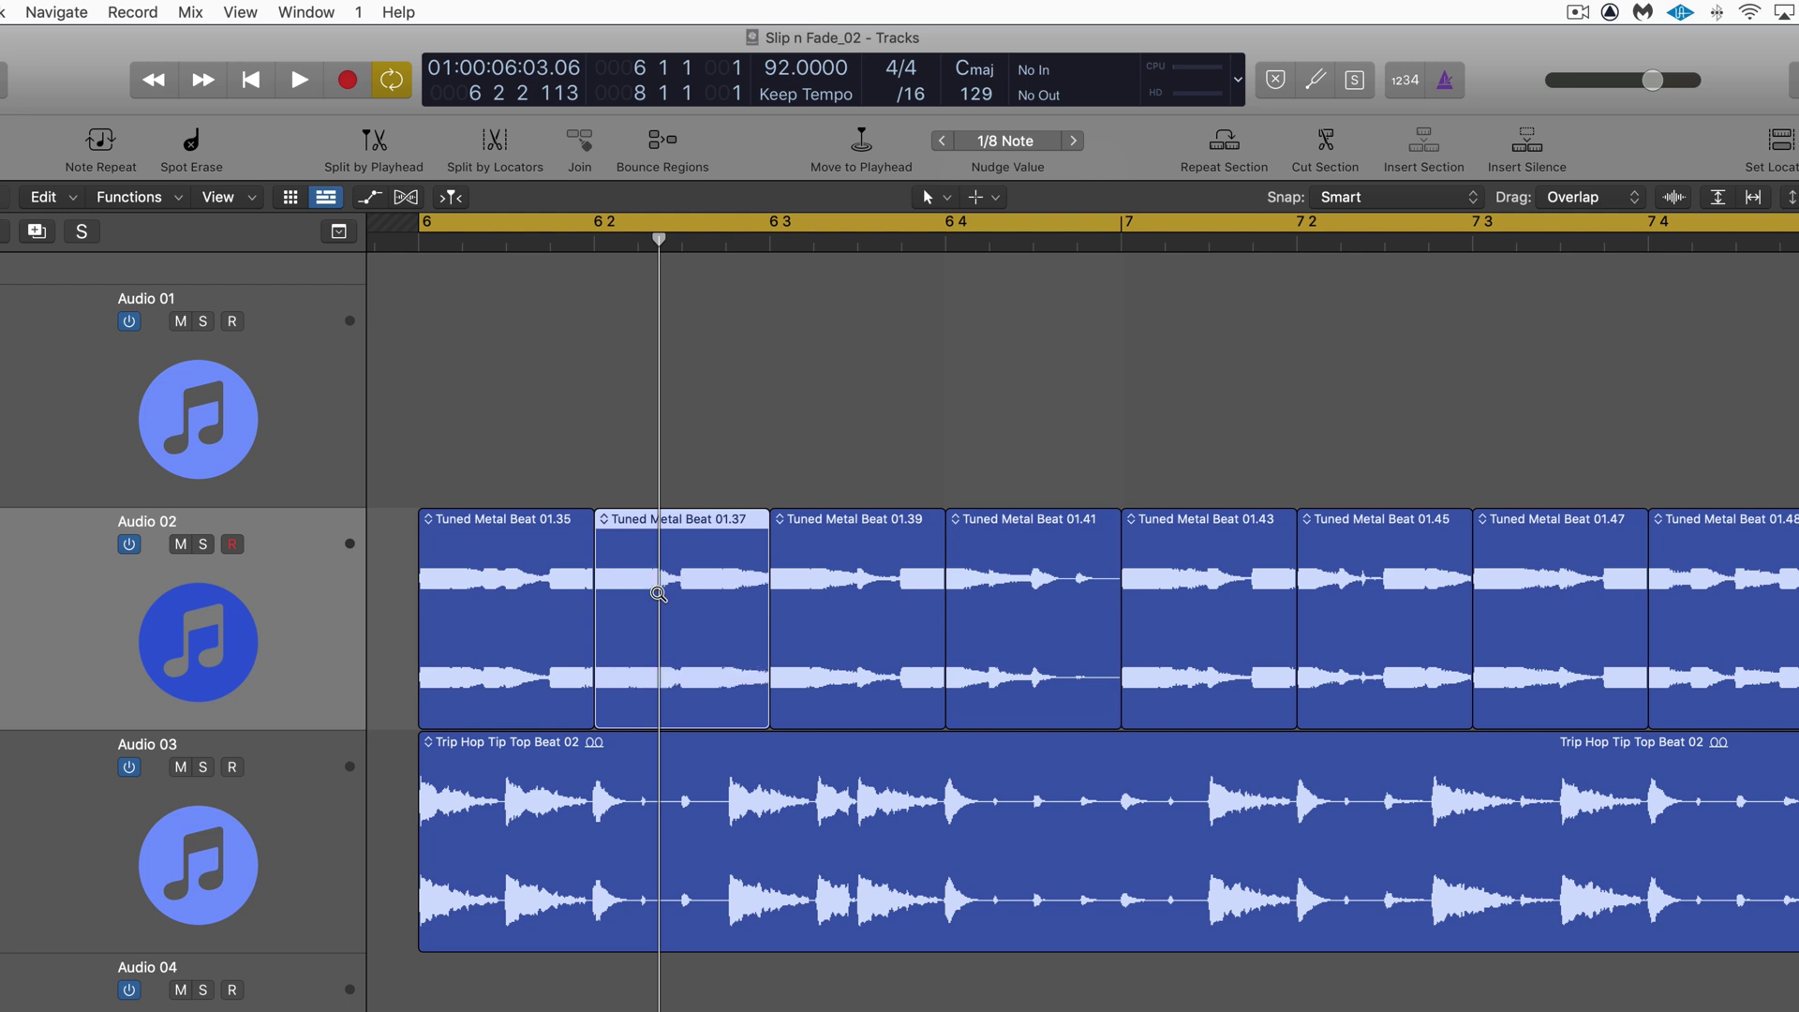
pyautogui.click(205, 546)
pyautogui.press('space')
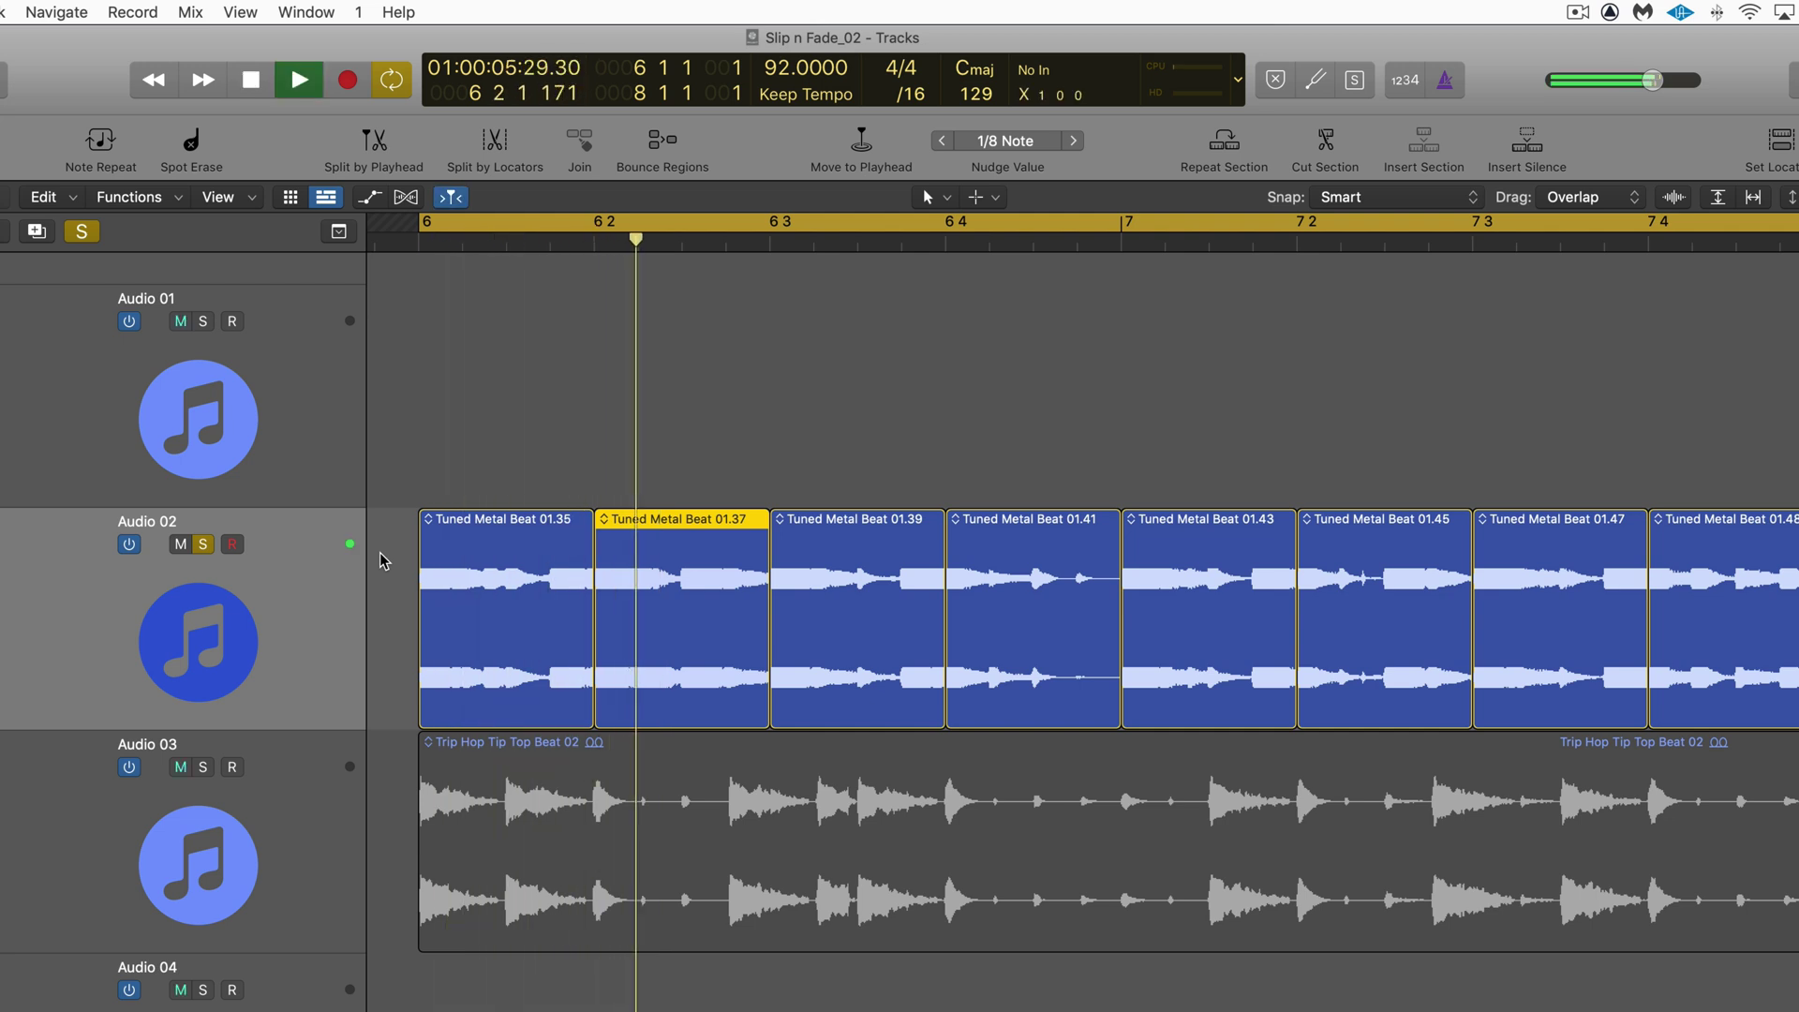
pyautogui.press('space')
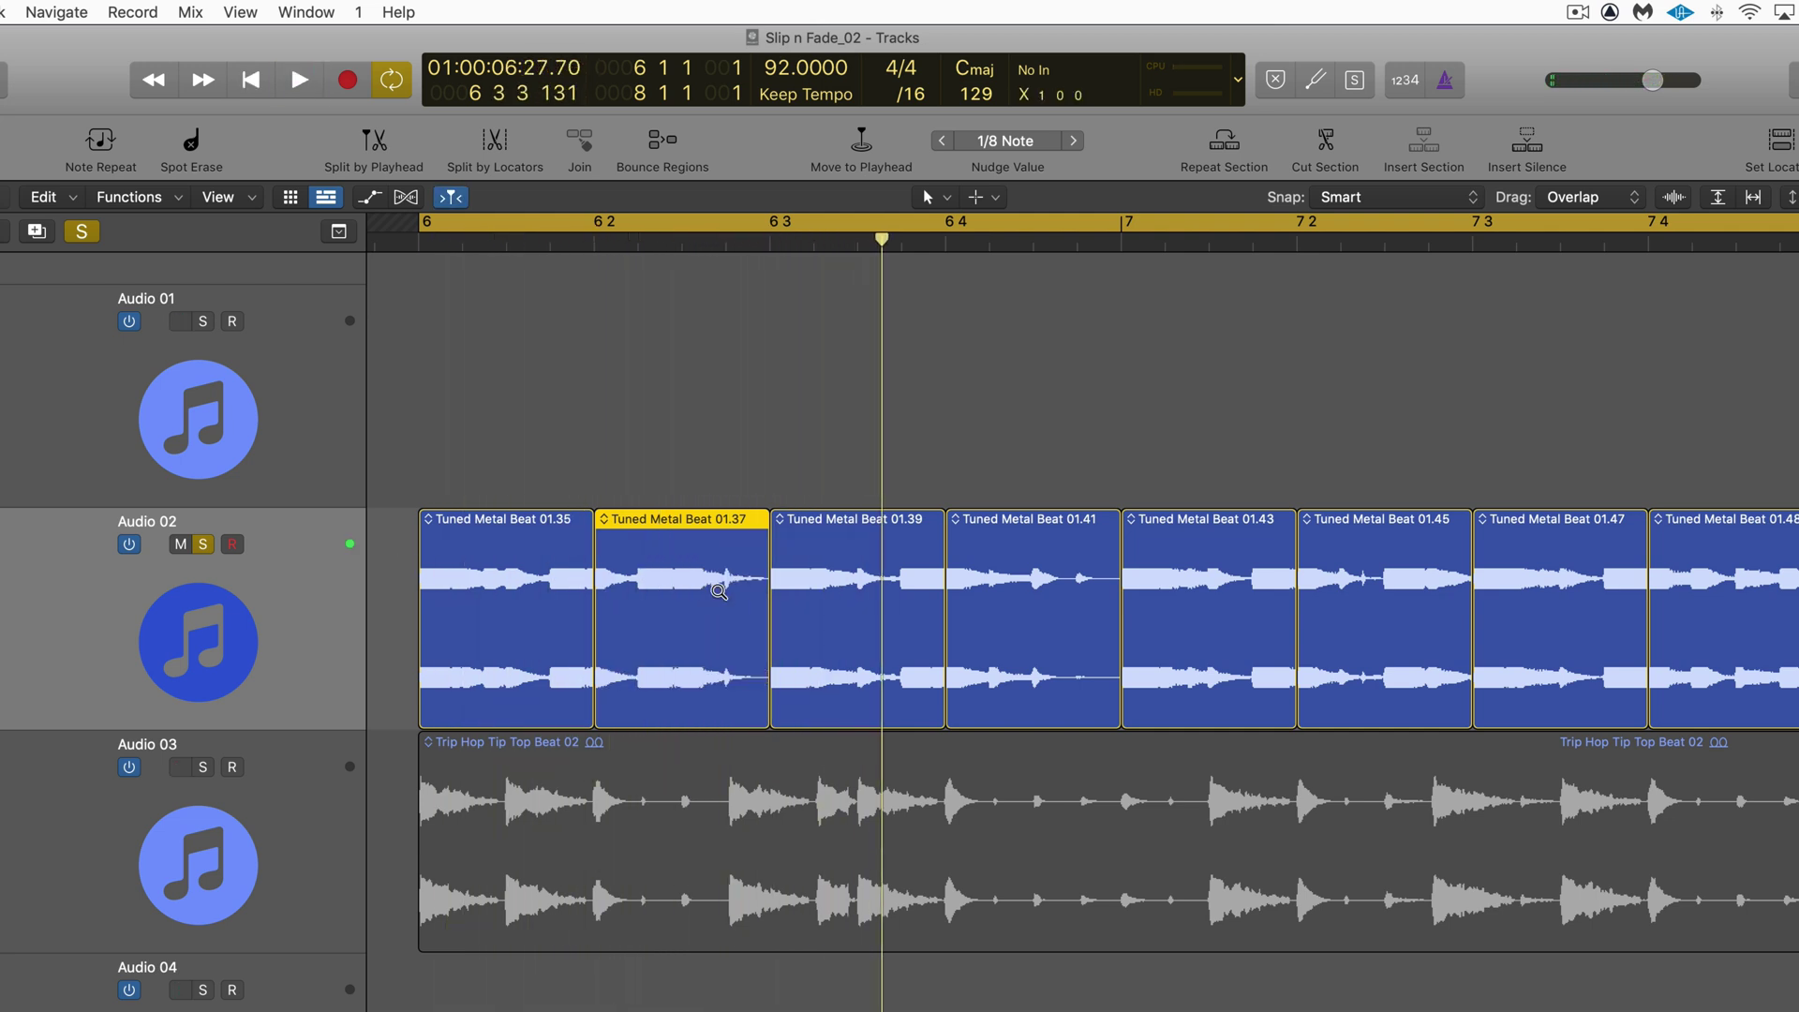
# Slip the second slice's audio further left in 1/8 Note increments and play back the soloed track.
pyautogui.hotkey('ctrl', 'alt', 'Left')
pyautogui.hotkey('ctrl', 'alt', 'Left')
pyautogui.hotkey('ctrl', 'alt', 'Left')
pyautogui.hotkey('ctrl', 'alt', 'Left')
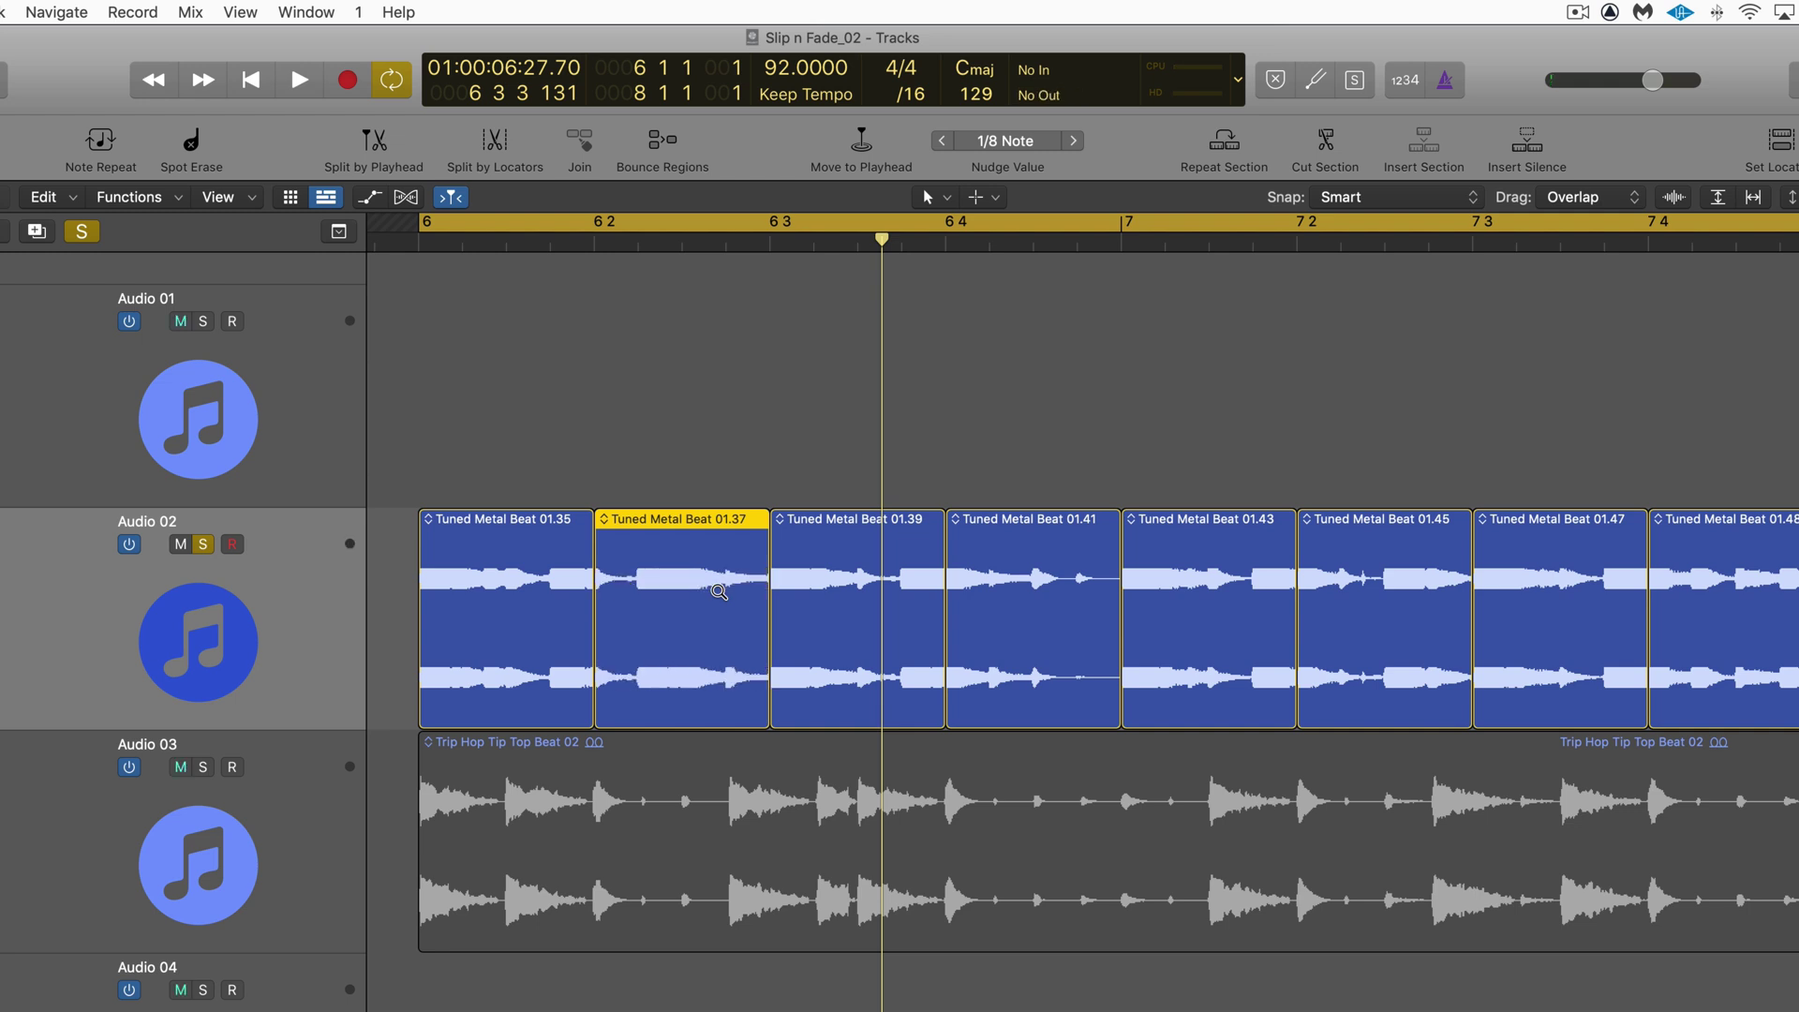
pyautogui.press('space')
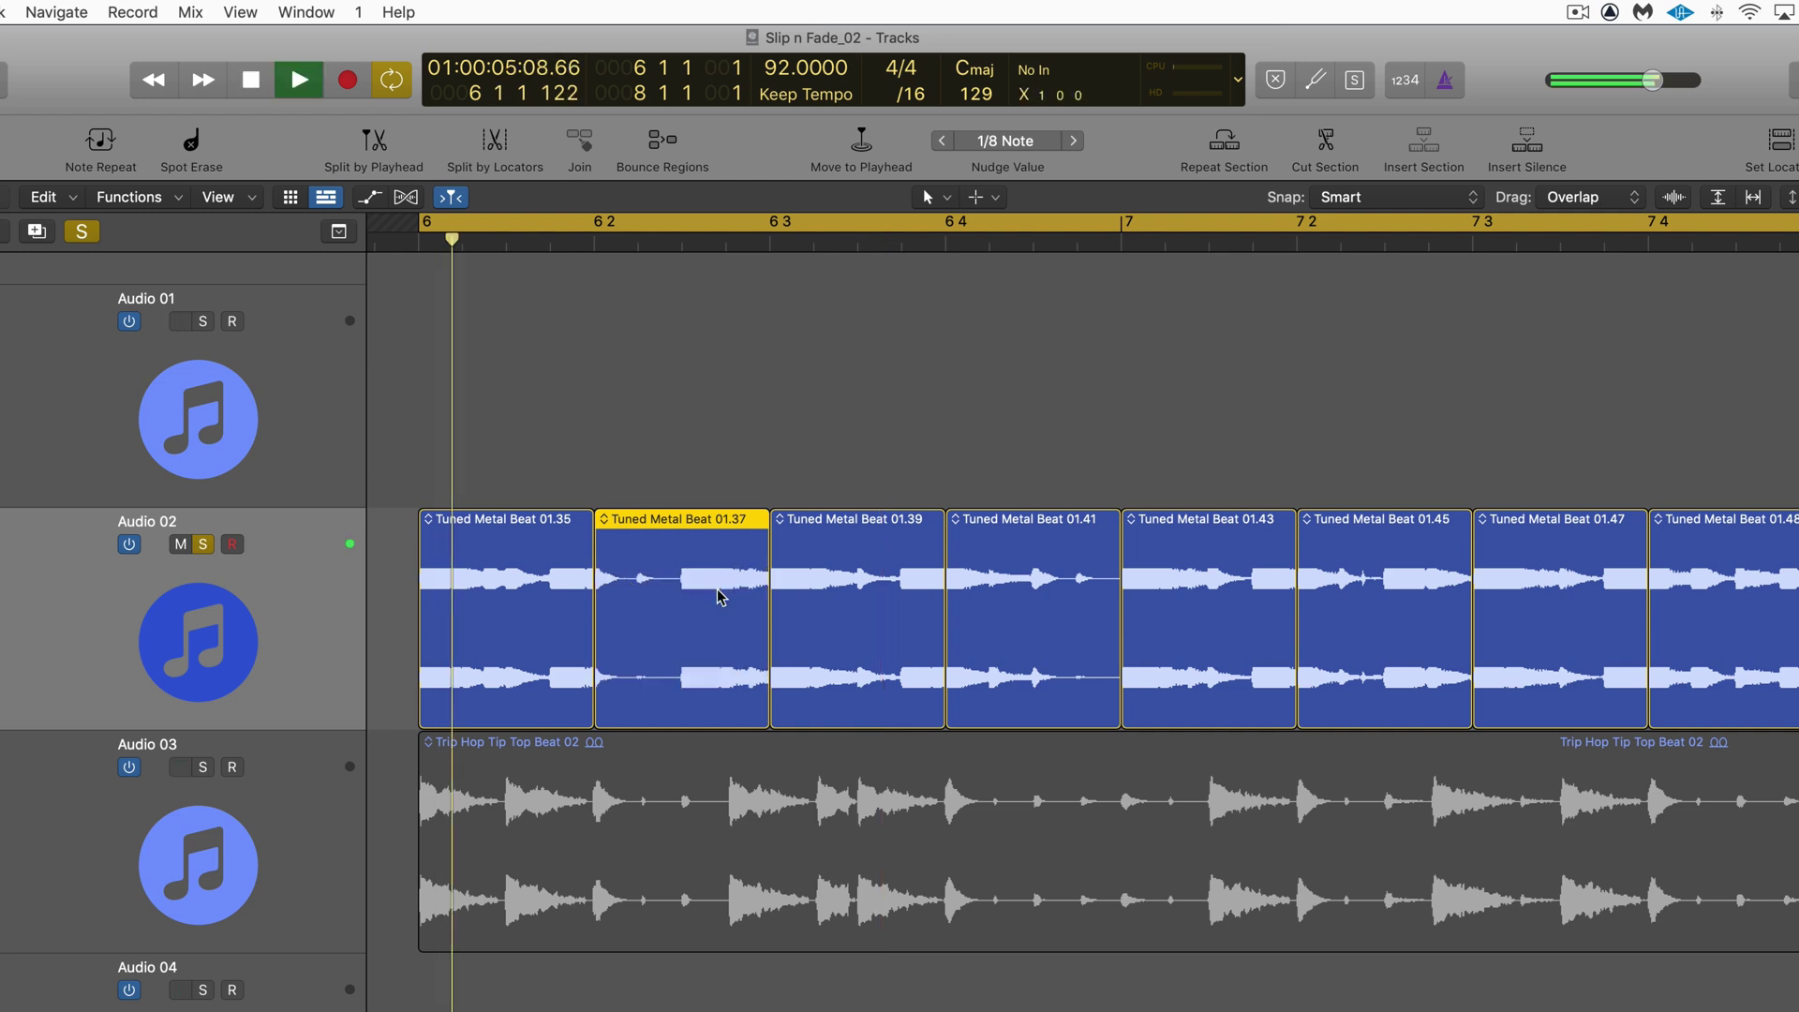
pyautogui.press('space')
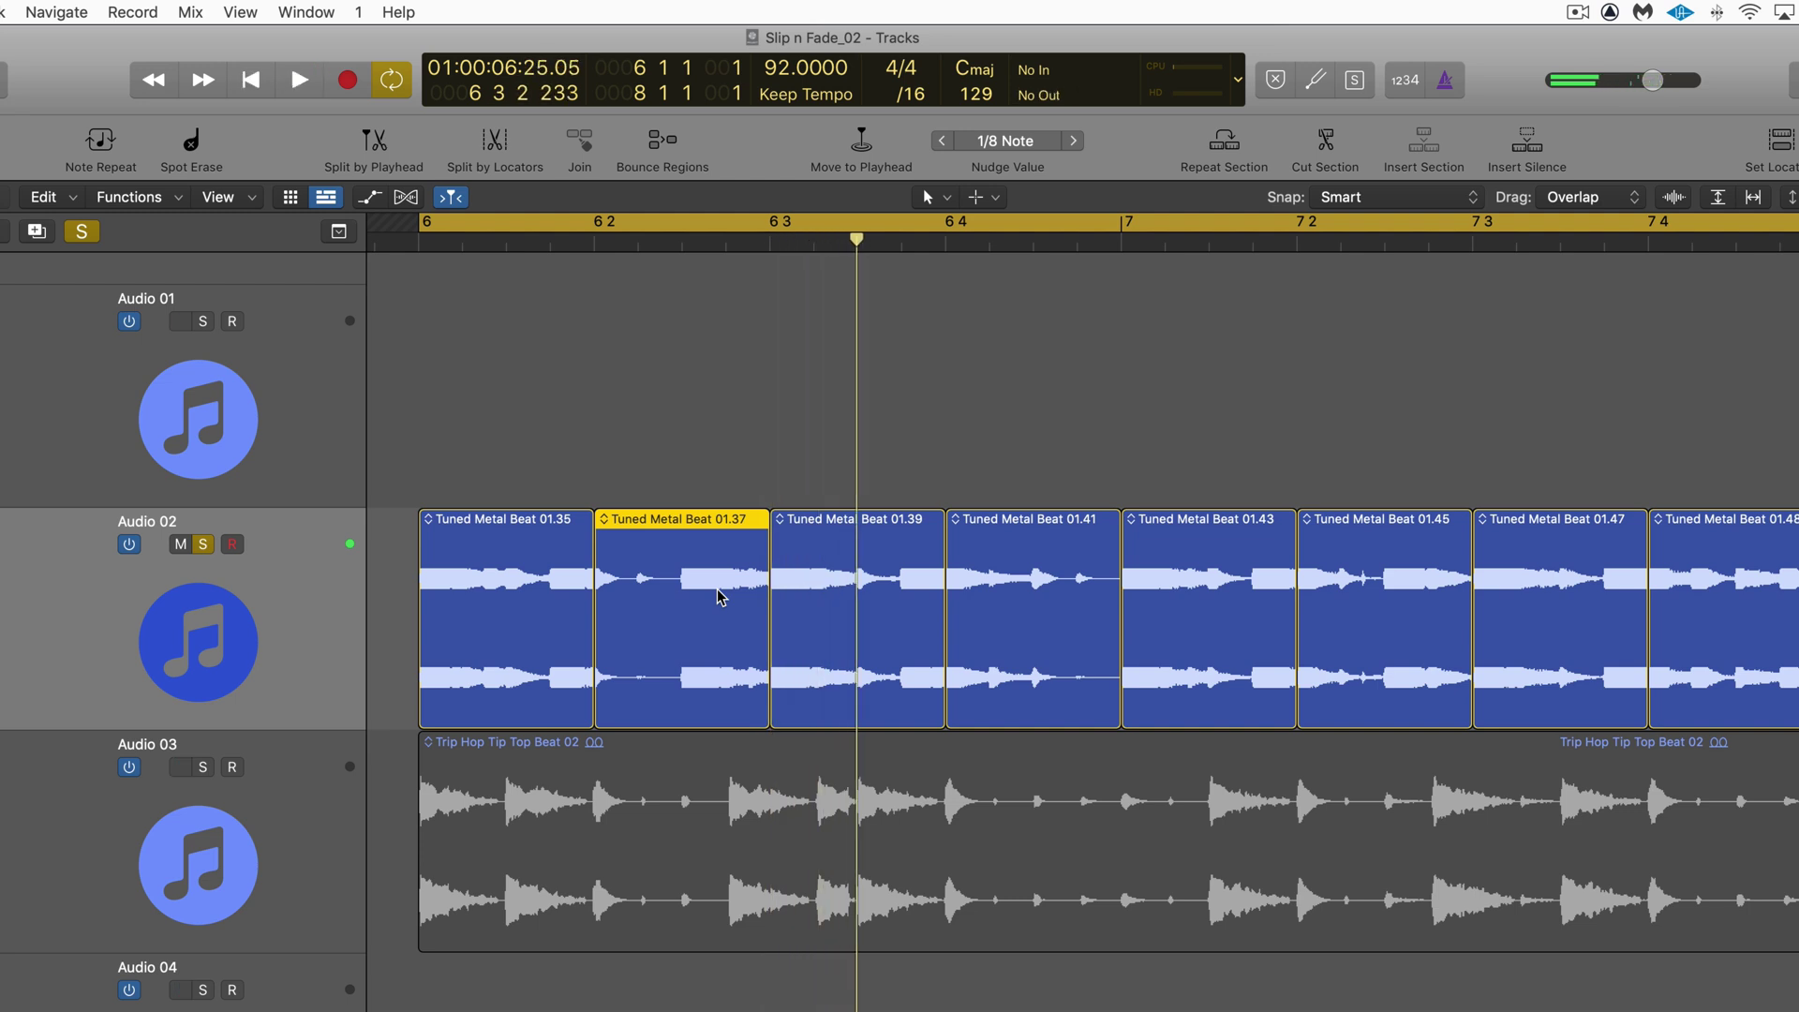
# Slip the audio inside the third and fourth slices on Audio 02 in 1/8 Note increments.
pyautogui.click(836, 606)
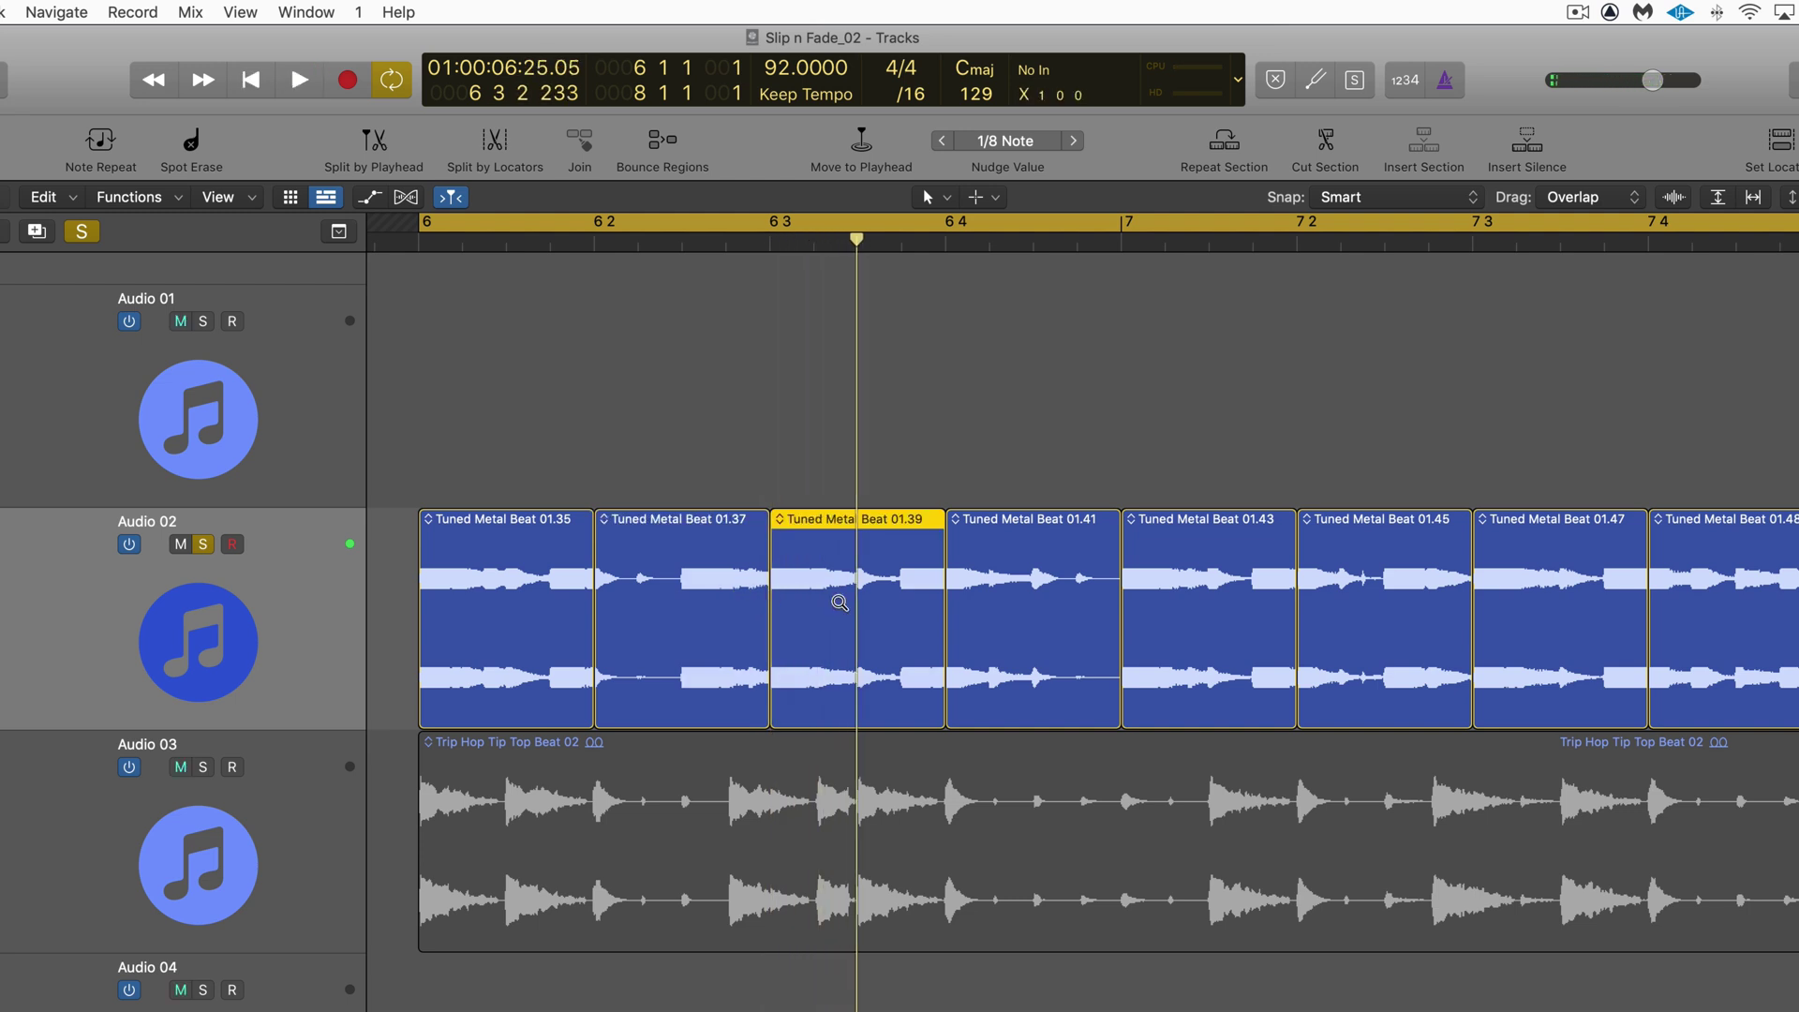
pyautogui.click(996, 602)
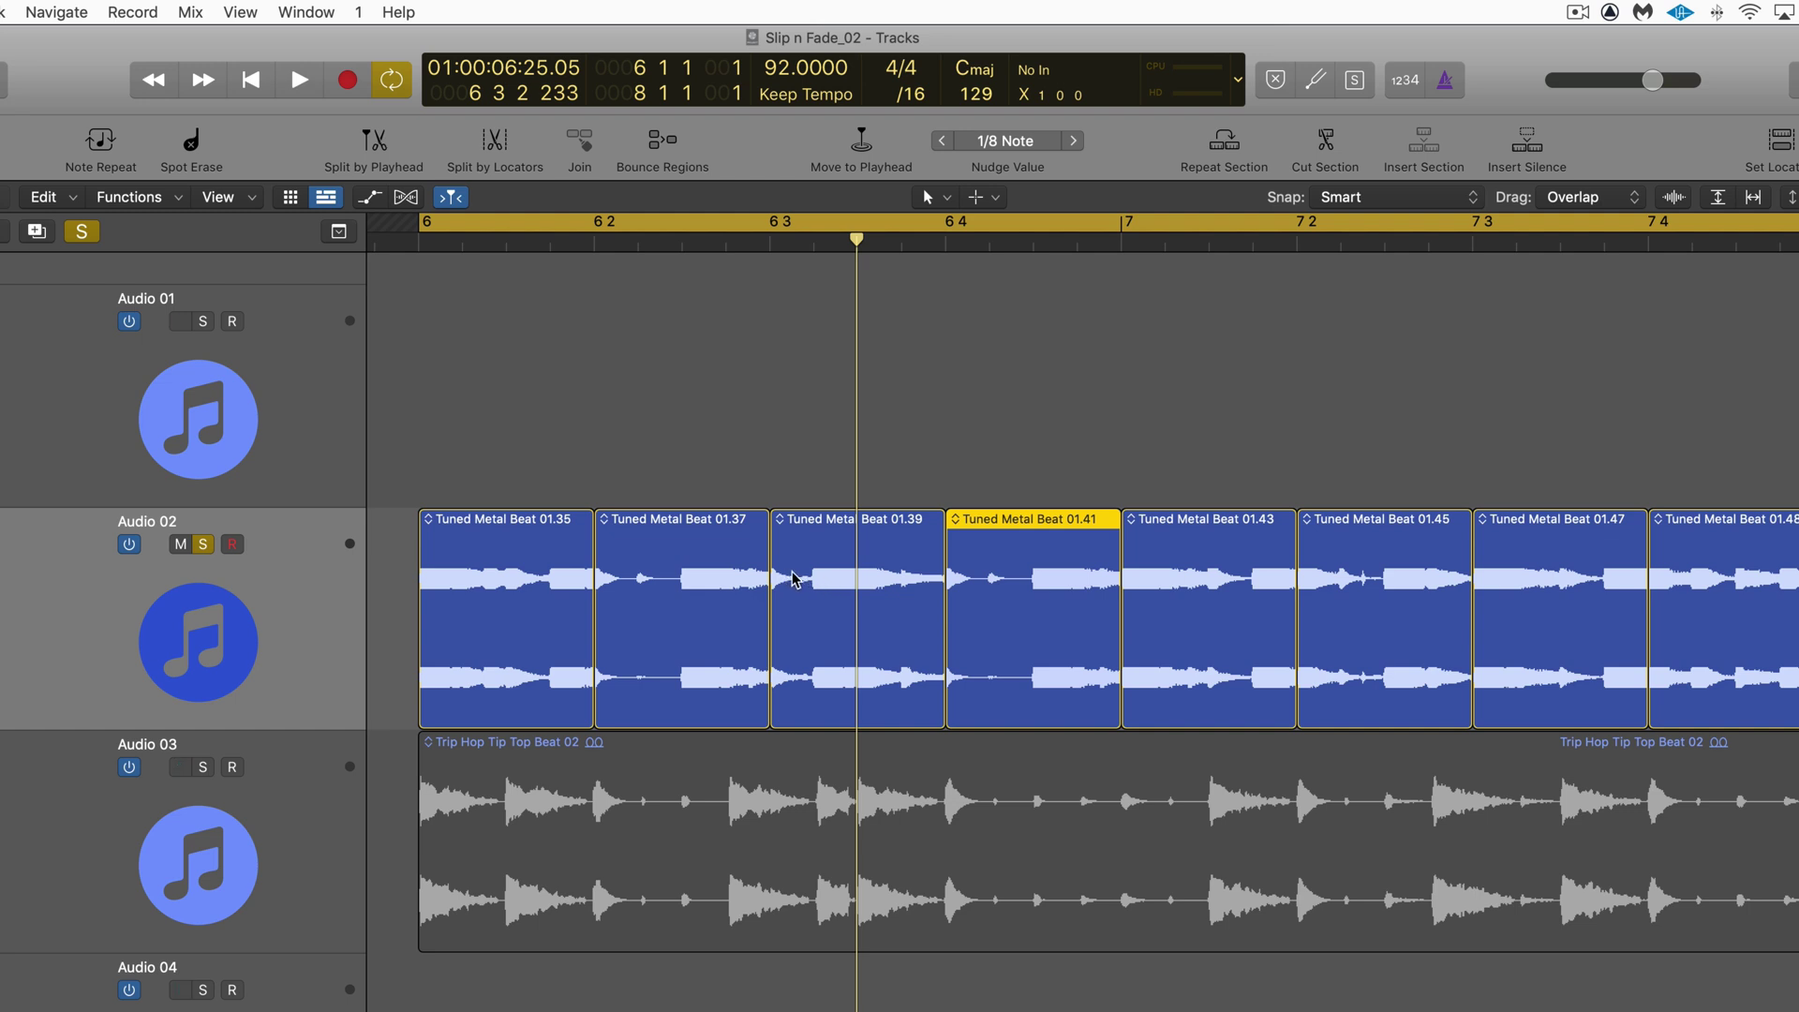
# Audition the soloed slices on Audio 02, and slip the audio inside the fifth slice right in 1/8 Note increments.
pyautogui.press('space')
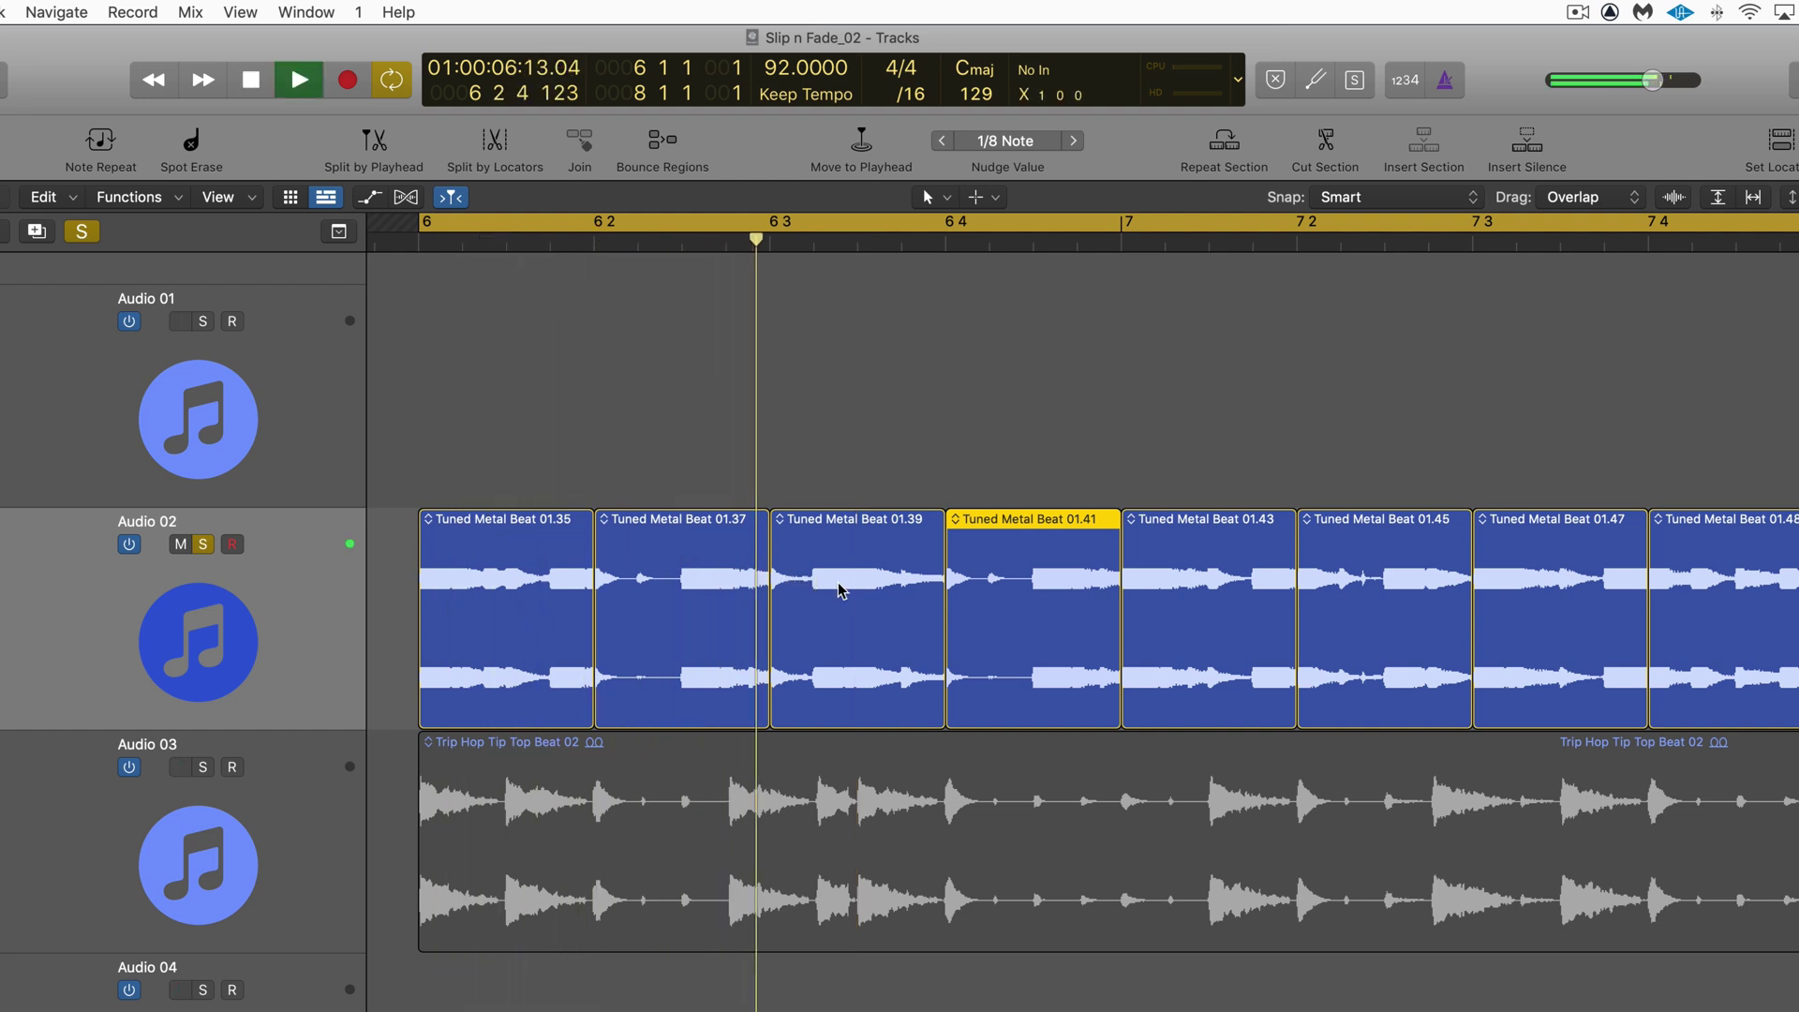
pyautogui.press('space')
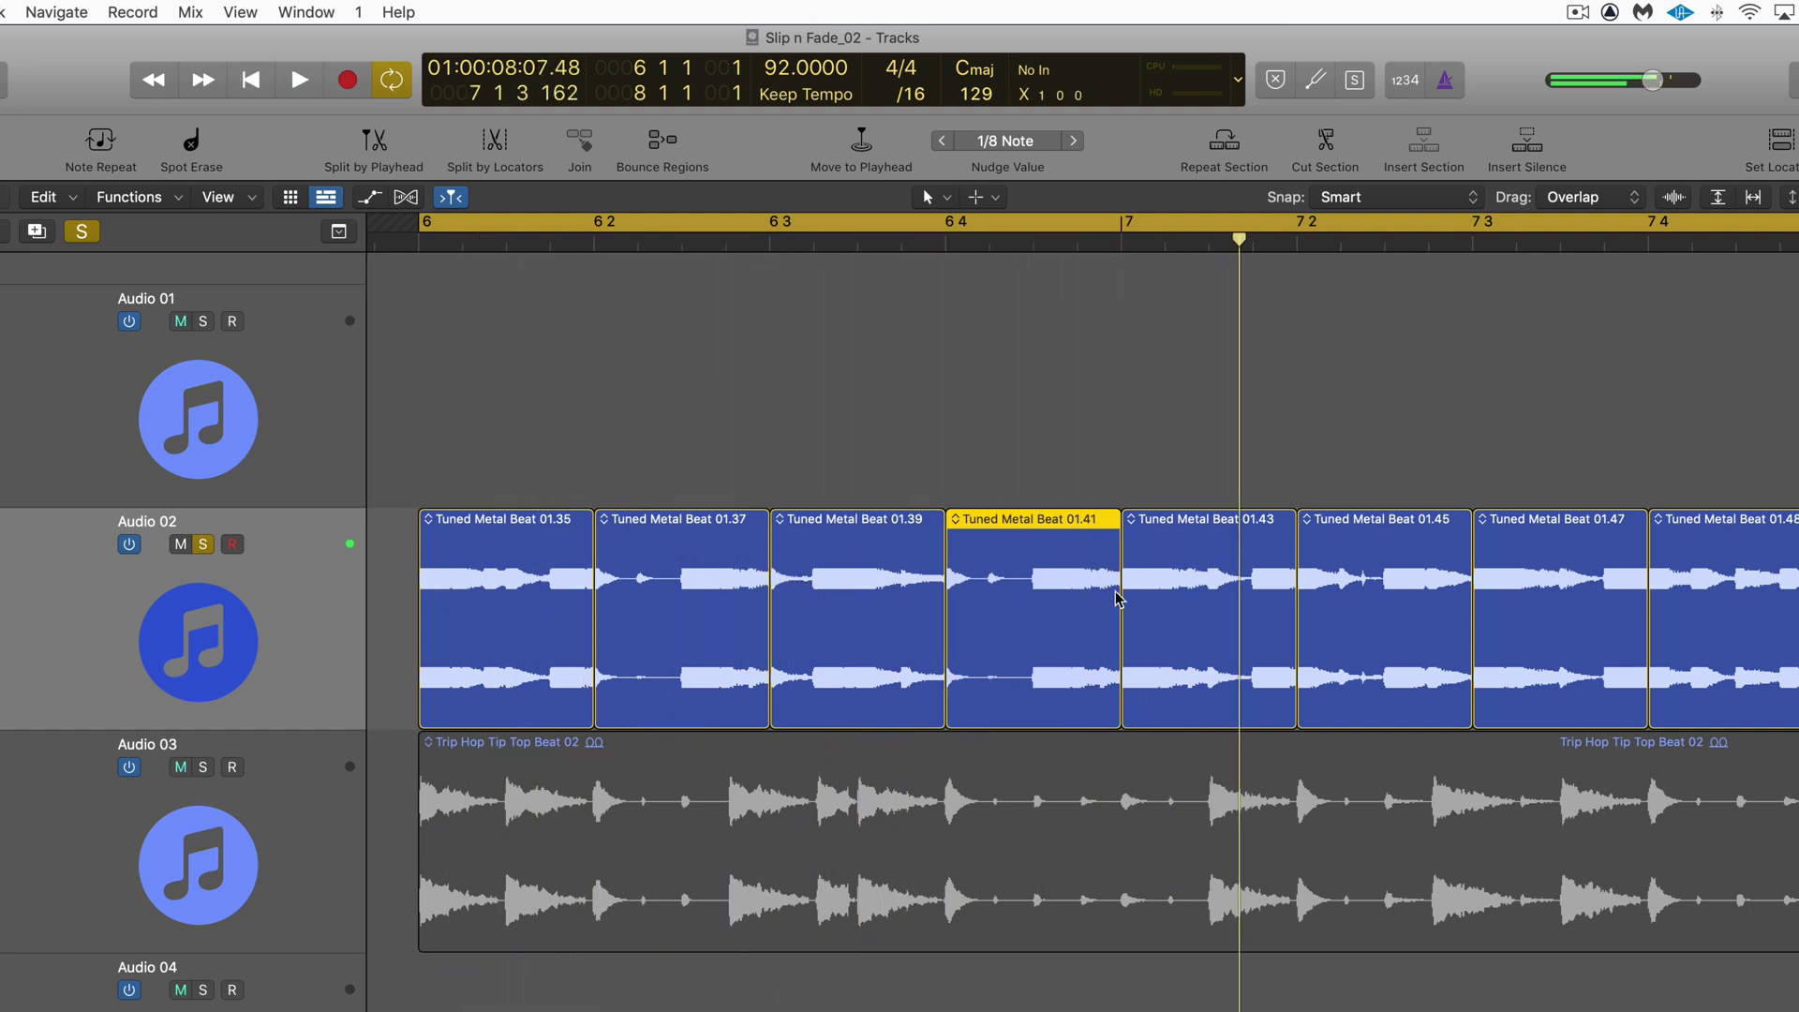
pyautogui.click(1185, 603)
pyautogui.hotkey('ctrl', 'alt', 'Right')
pyautogui.hotkey('ctrl', 'alt', 'Right')
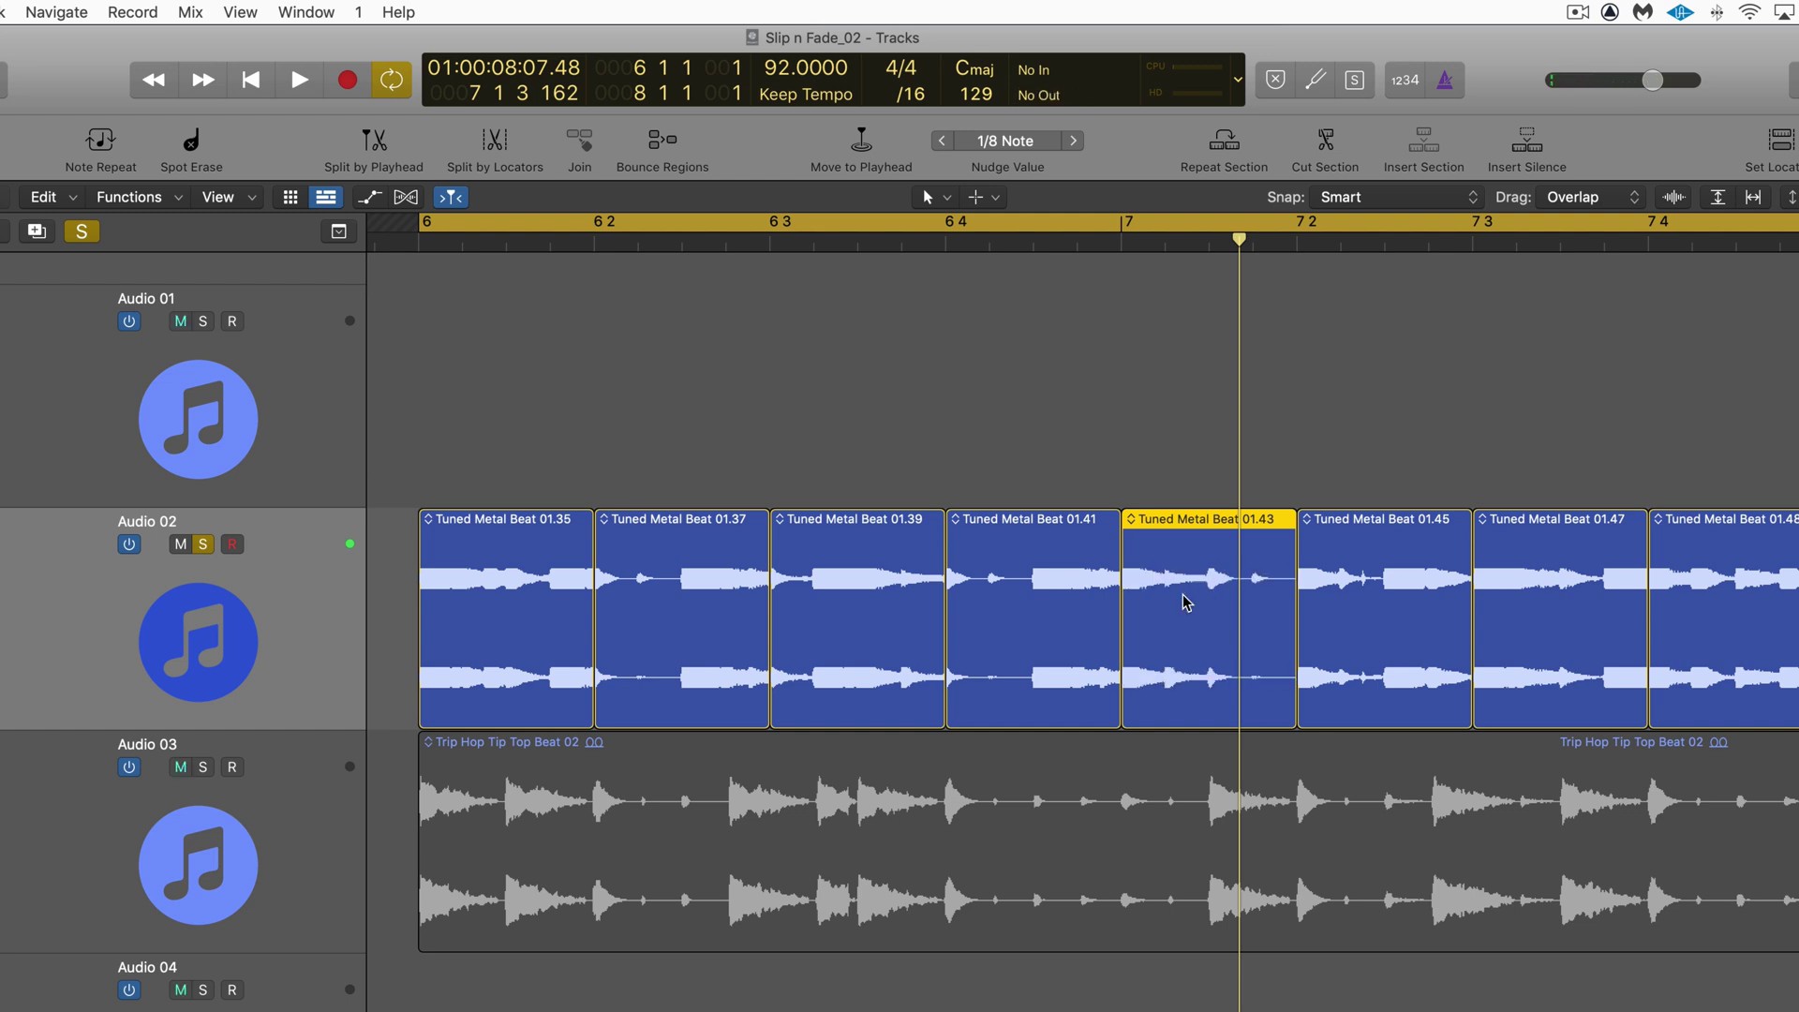
# Slip the audio inside the sixth slice on Audio 02 right by the 1/8 Note nudge value and play back the soloed track.
pyautogui.click(1368, 610)
pyautogui.moveTo(1374, 610); pyautogui.dragTo(1374, 608)
pyautogui.hotkey('ctrl', 'alt', 'Right')
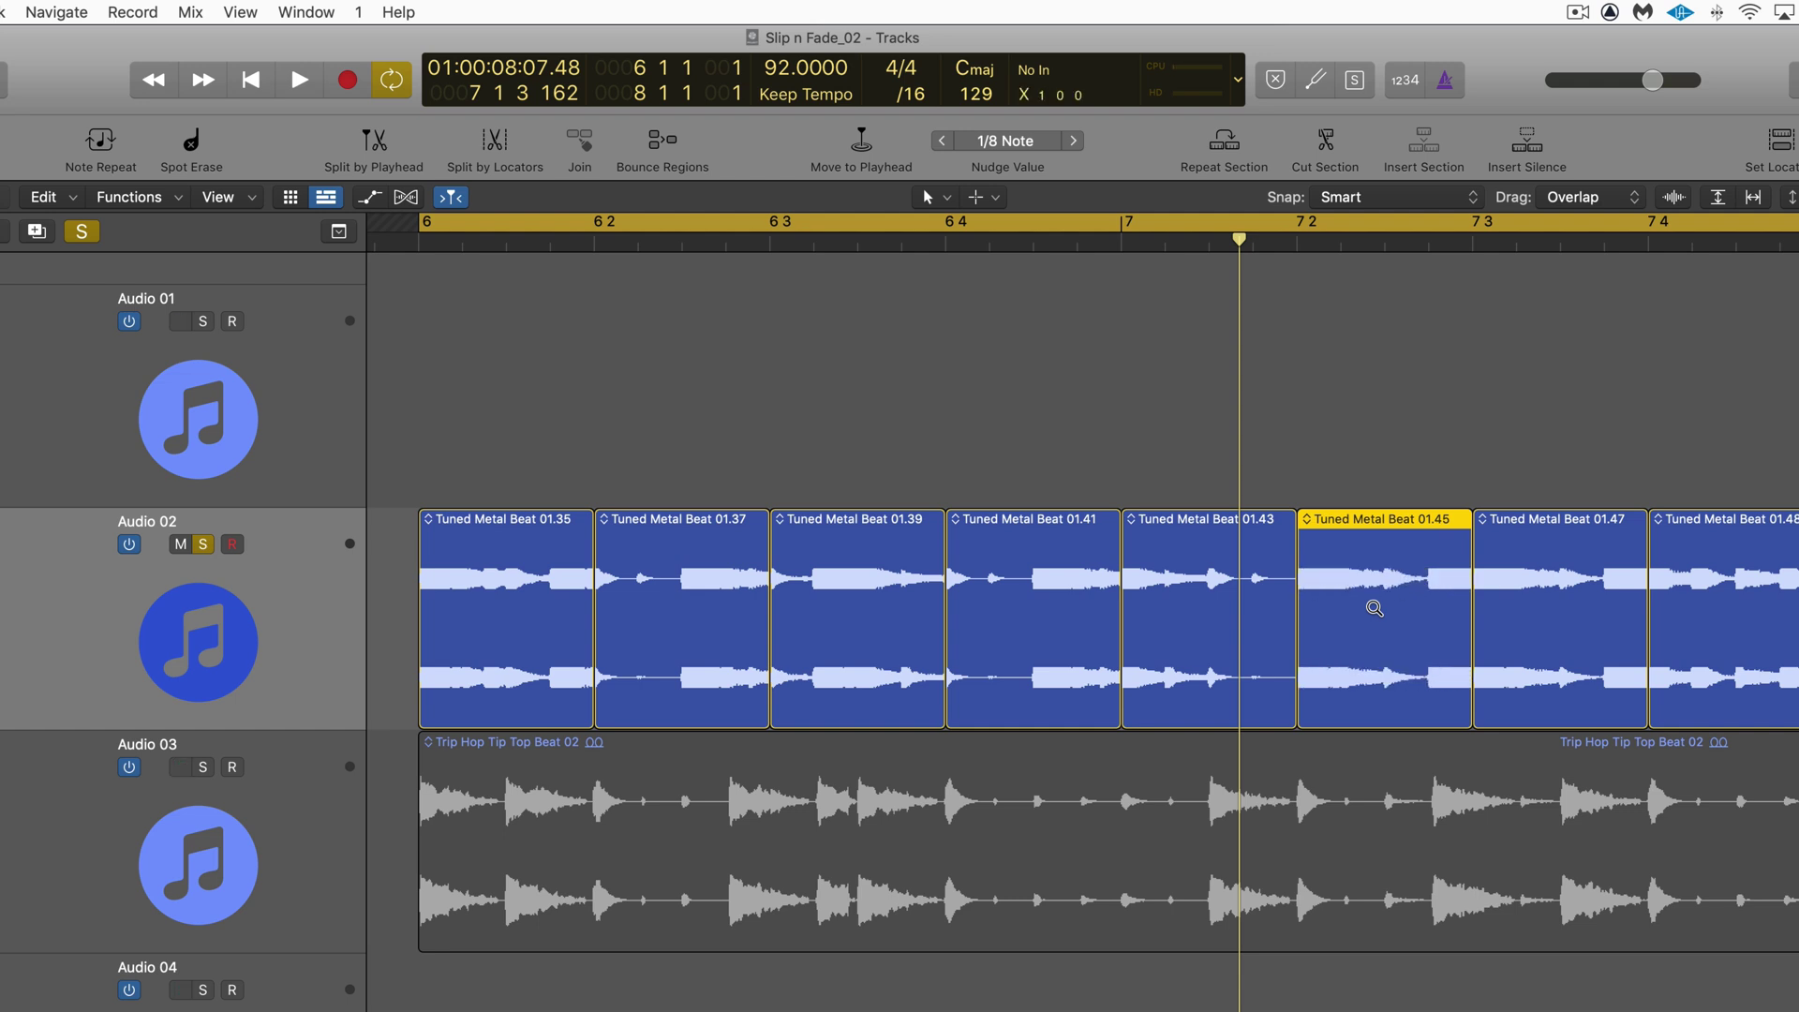
pyautogui.press('space')
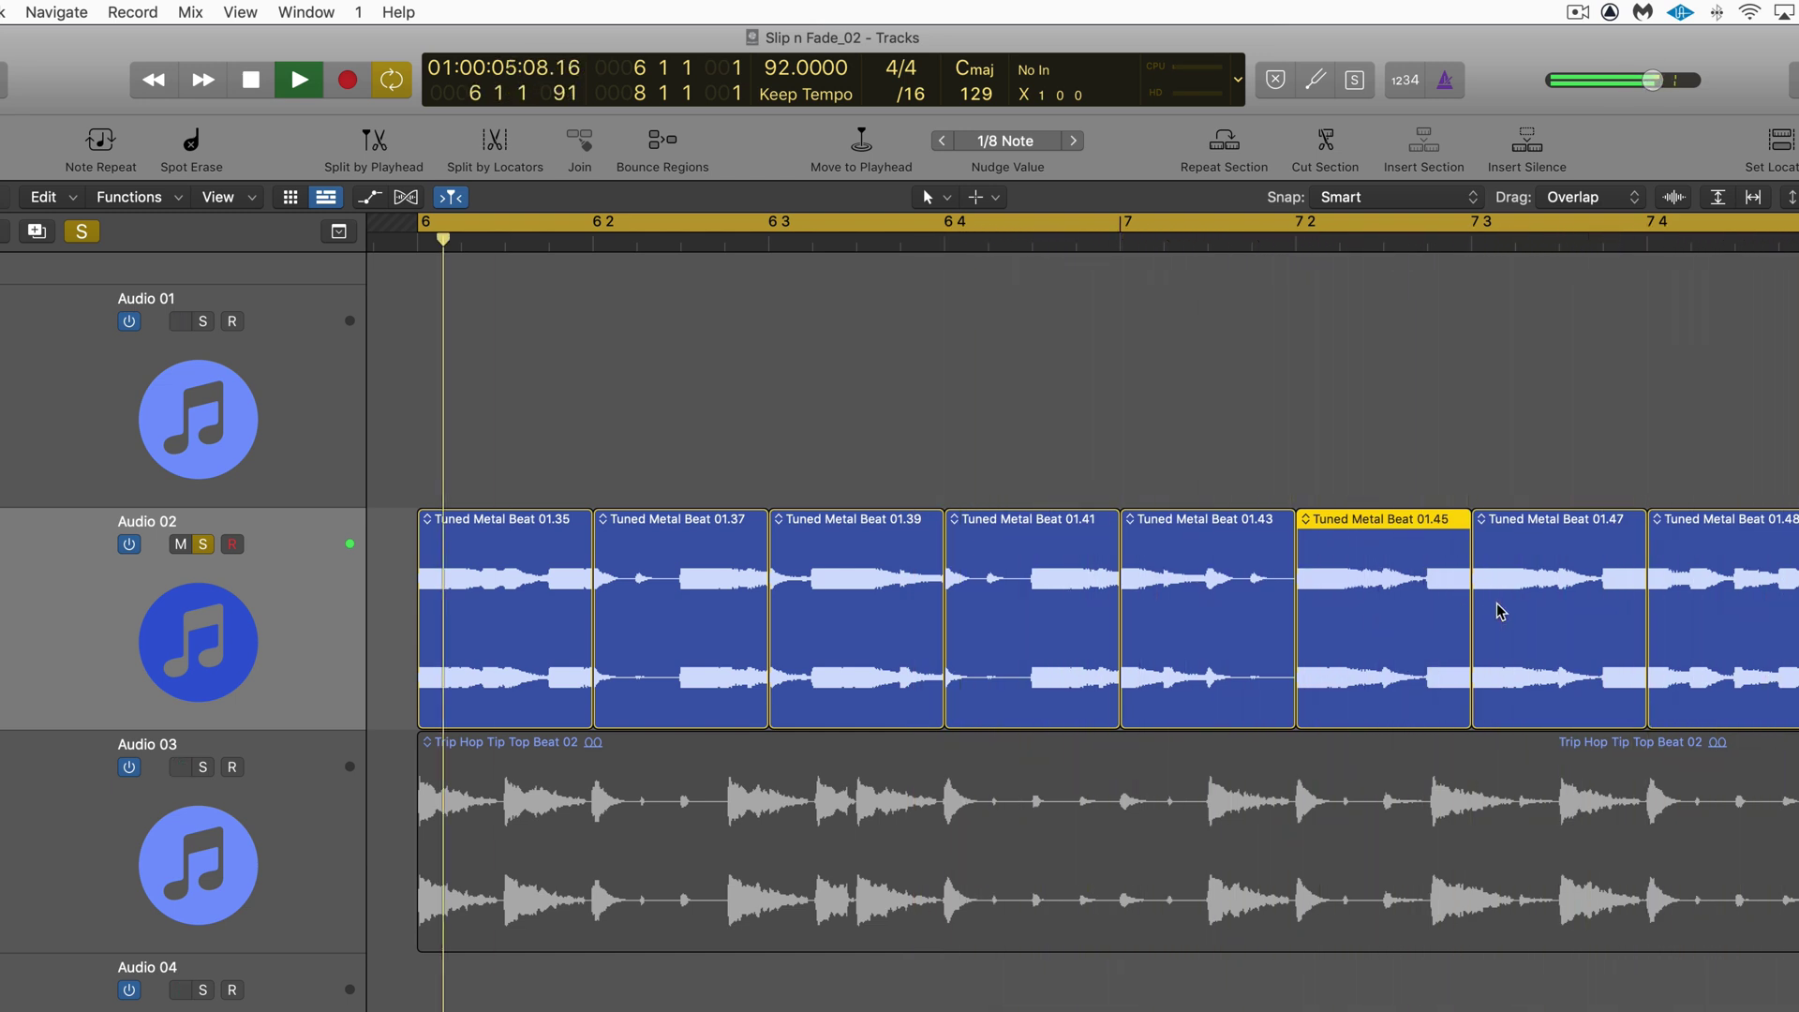
pyautogui.press('space')
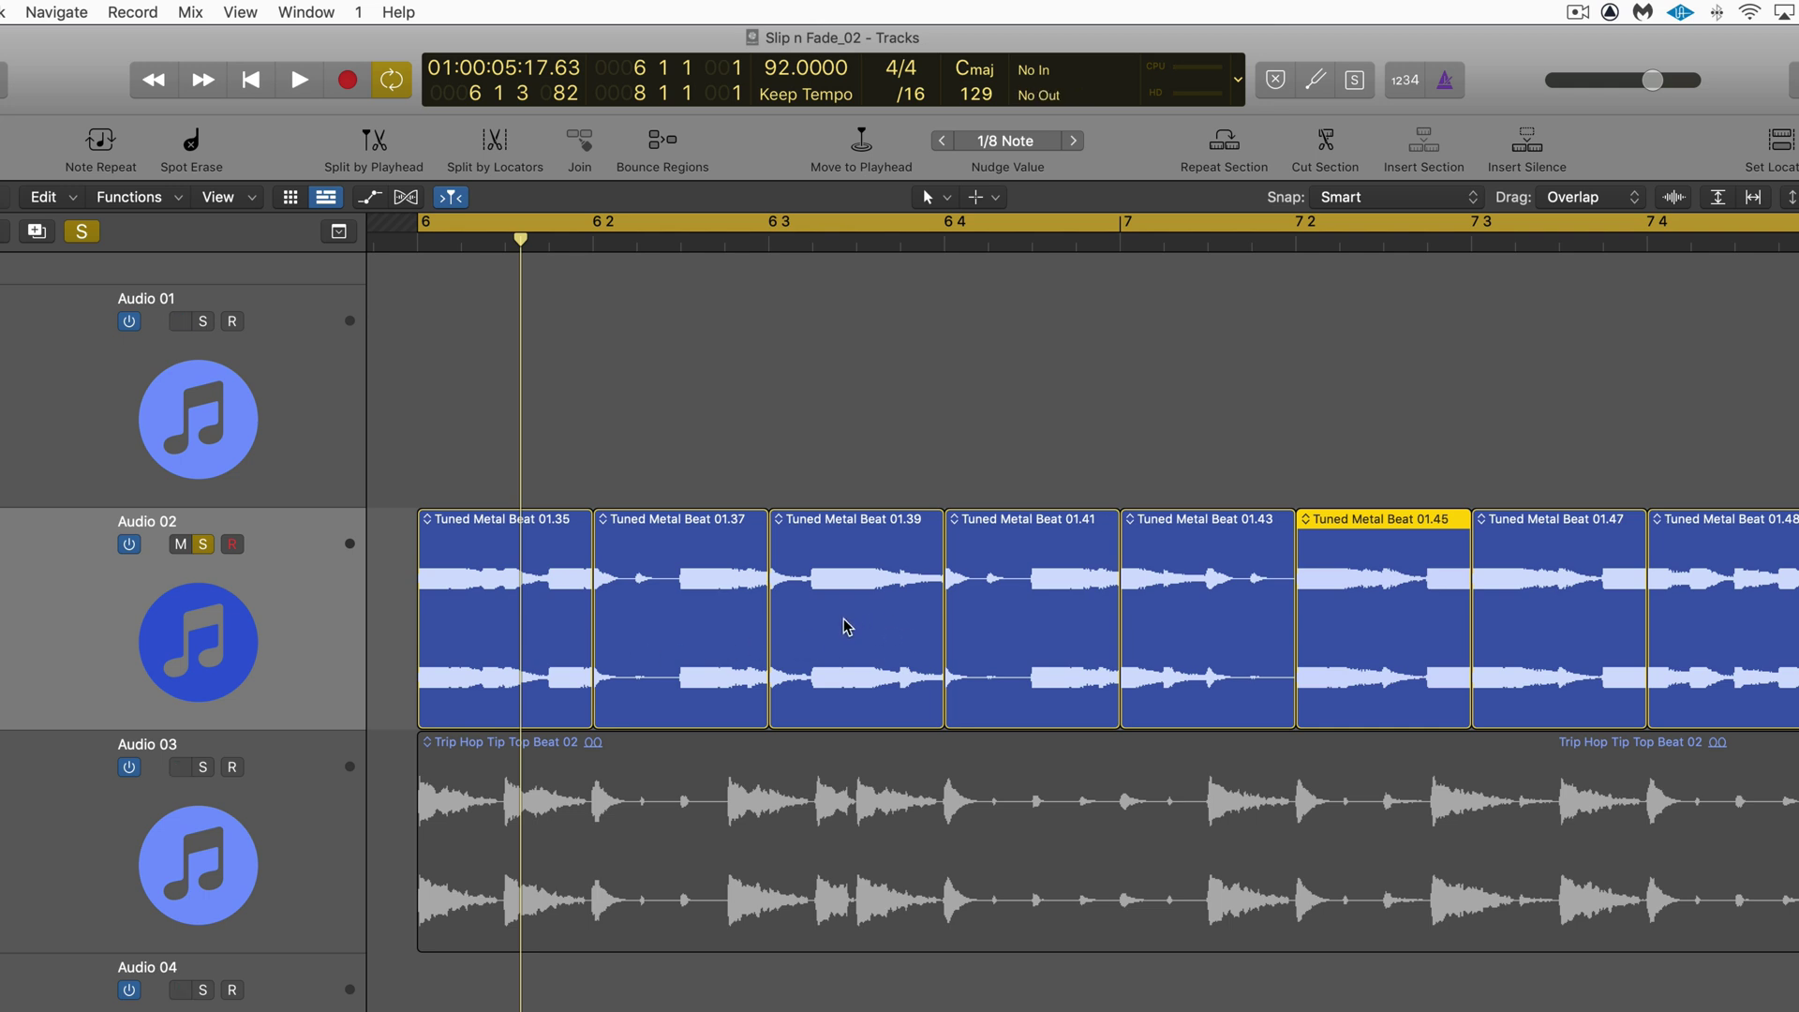
# Search the key commands for "crossfade" to find the shortcut for Apply Default Crossfade.
pyautogui.hotkey('alt', 'k')
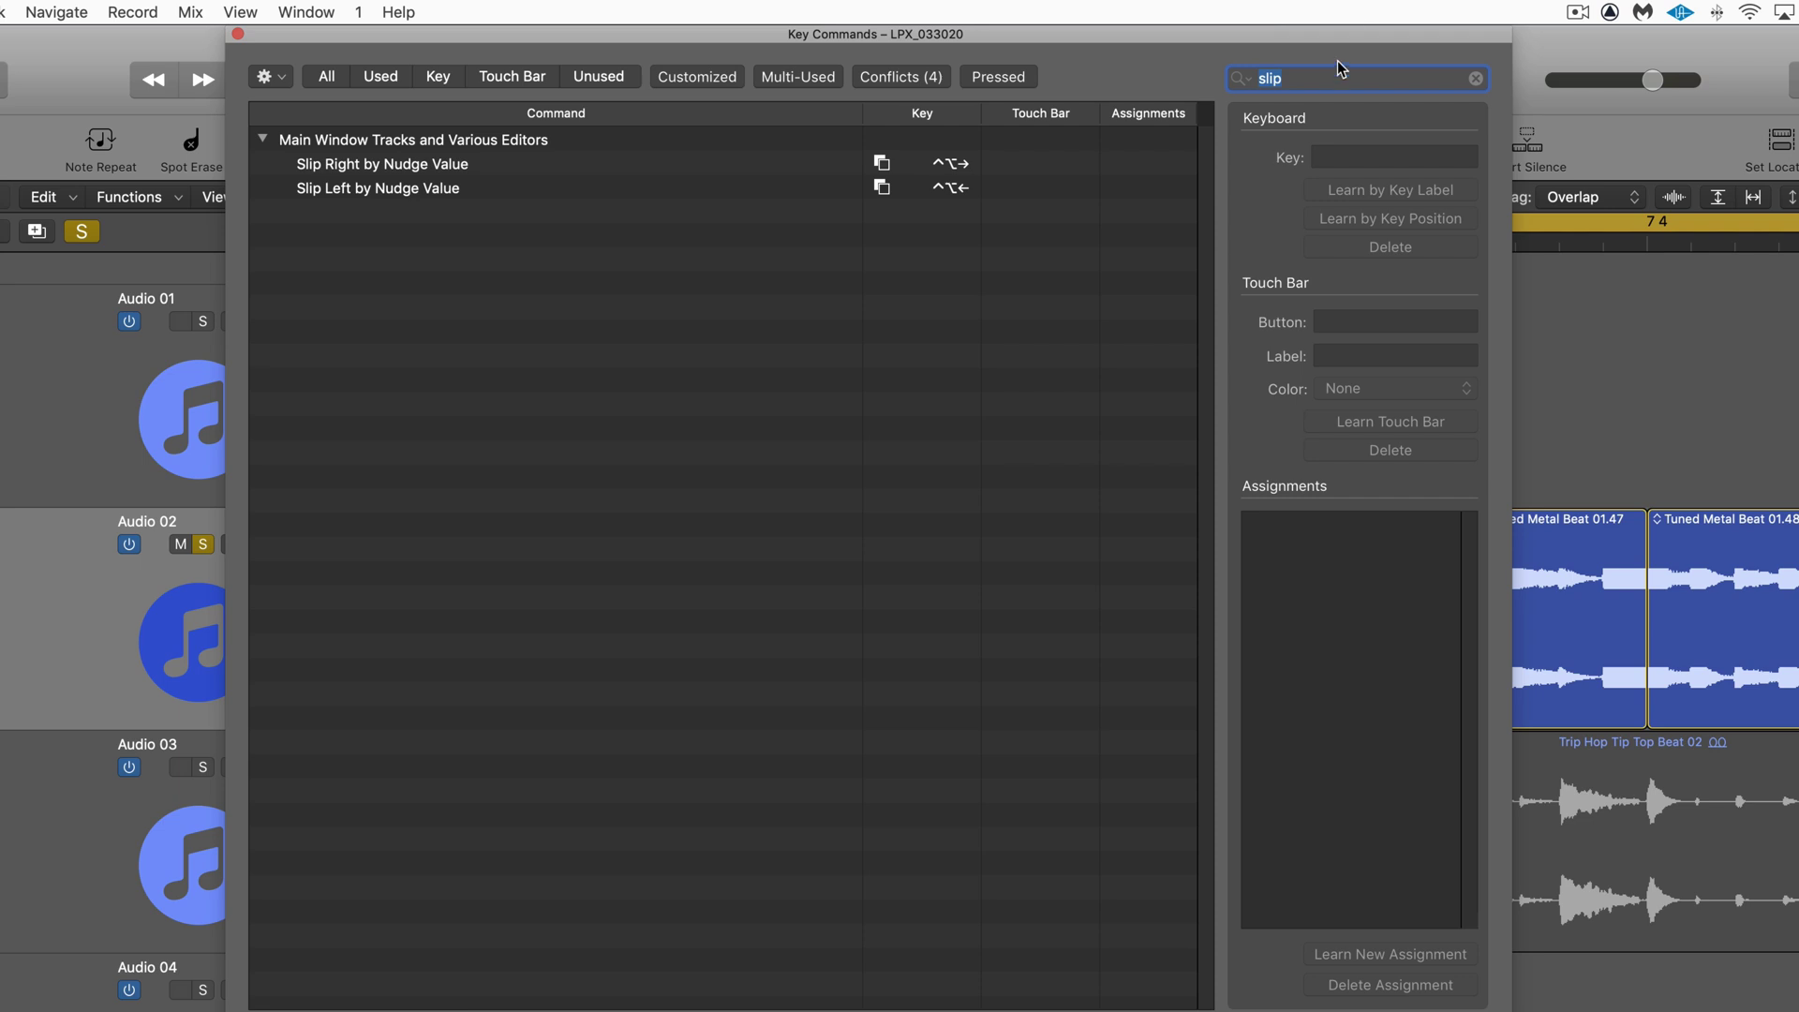
pyautogui.press('BackSpace')
pyautogui.press('BackSpace')
pyautogui.press('BackSpace')
pyautogui.press('BackSpace')
pyautogui.write('crossfade')
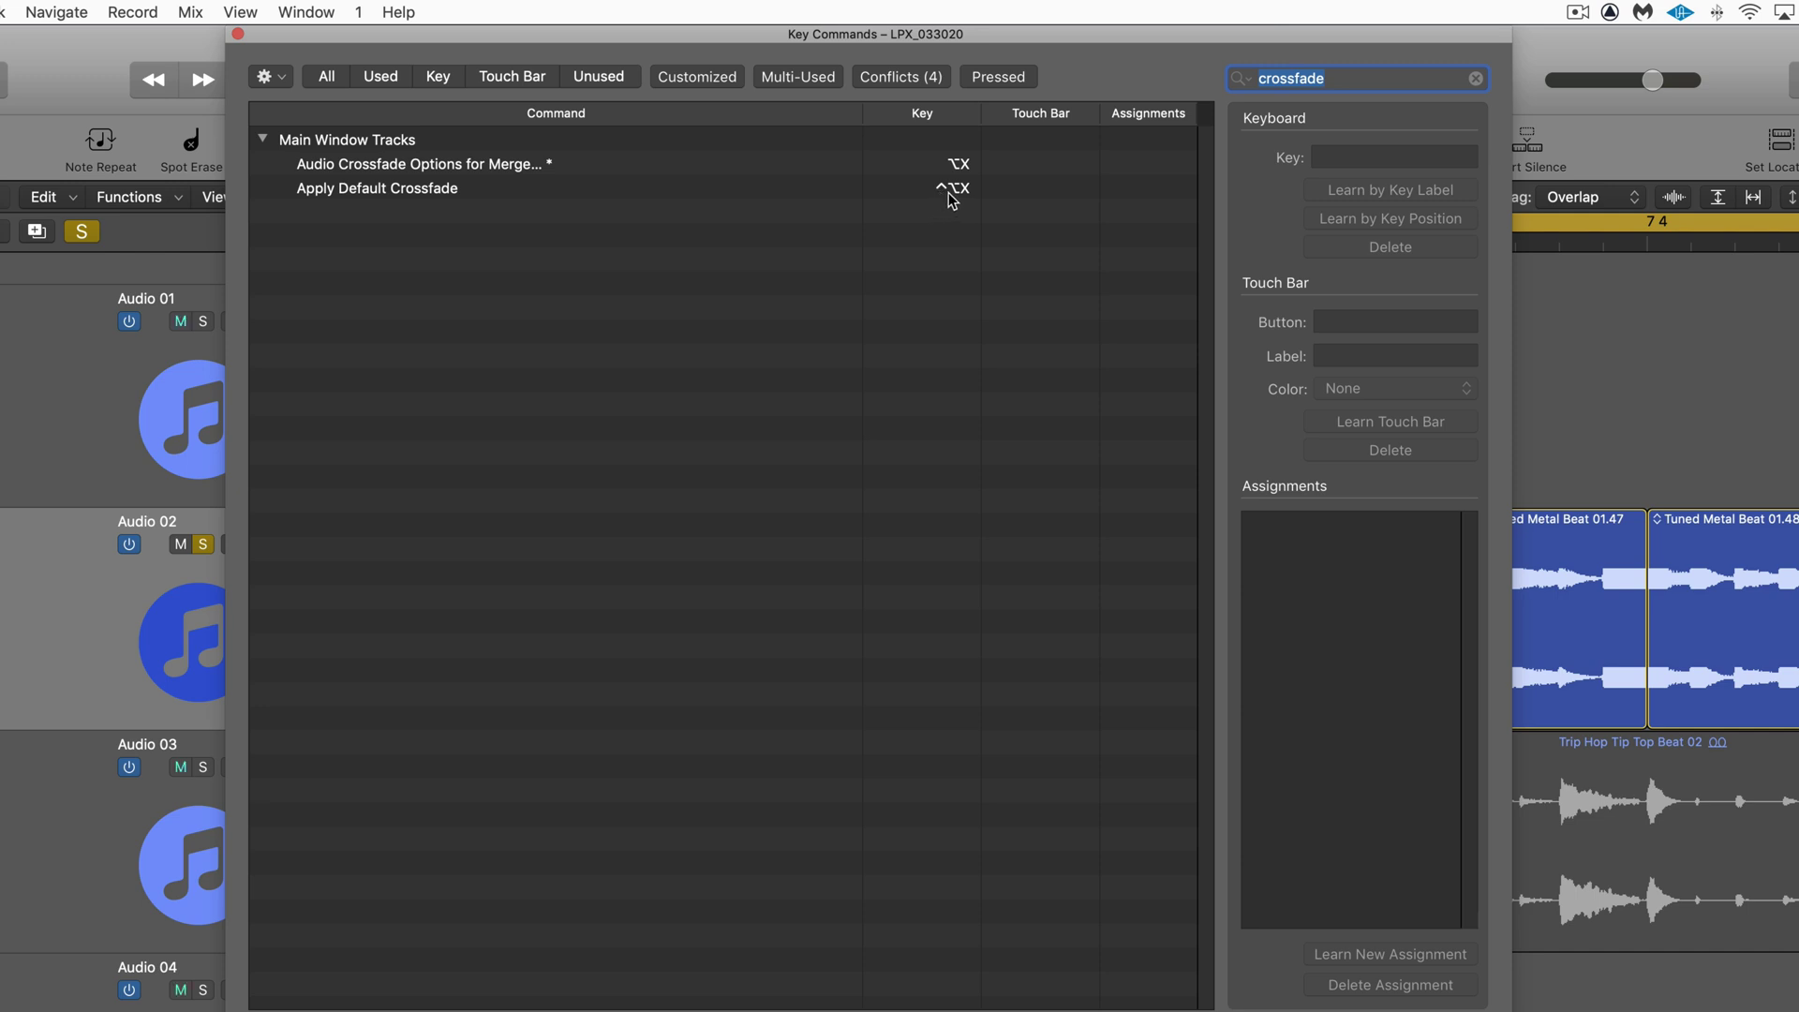
pyautogui.click(238, 35)
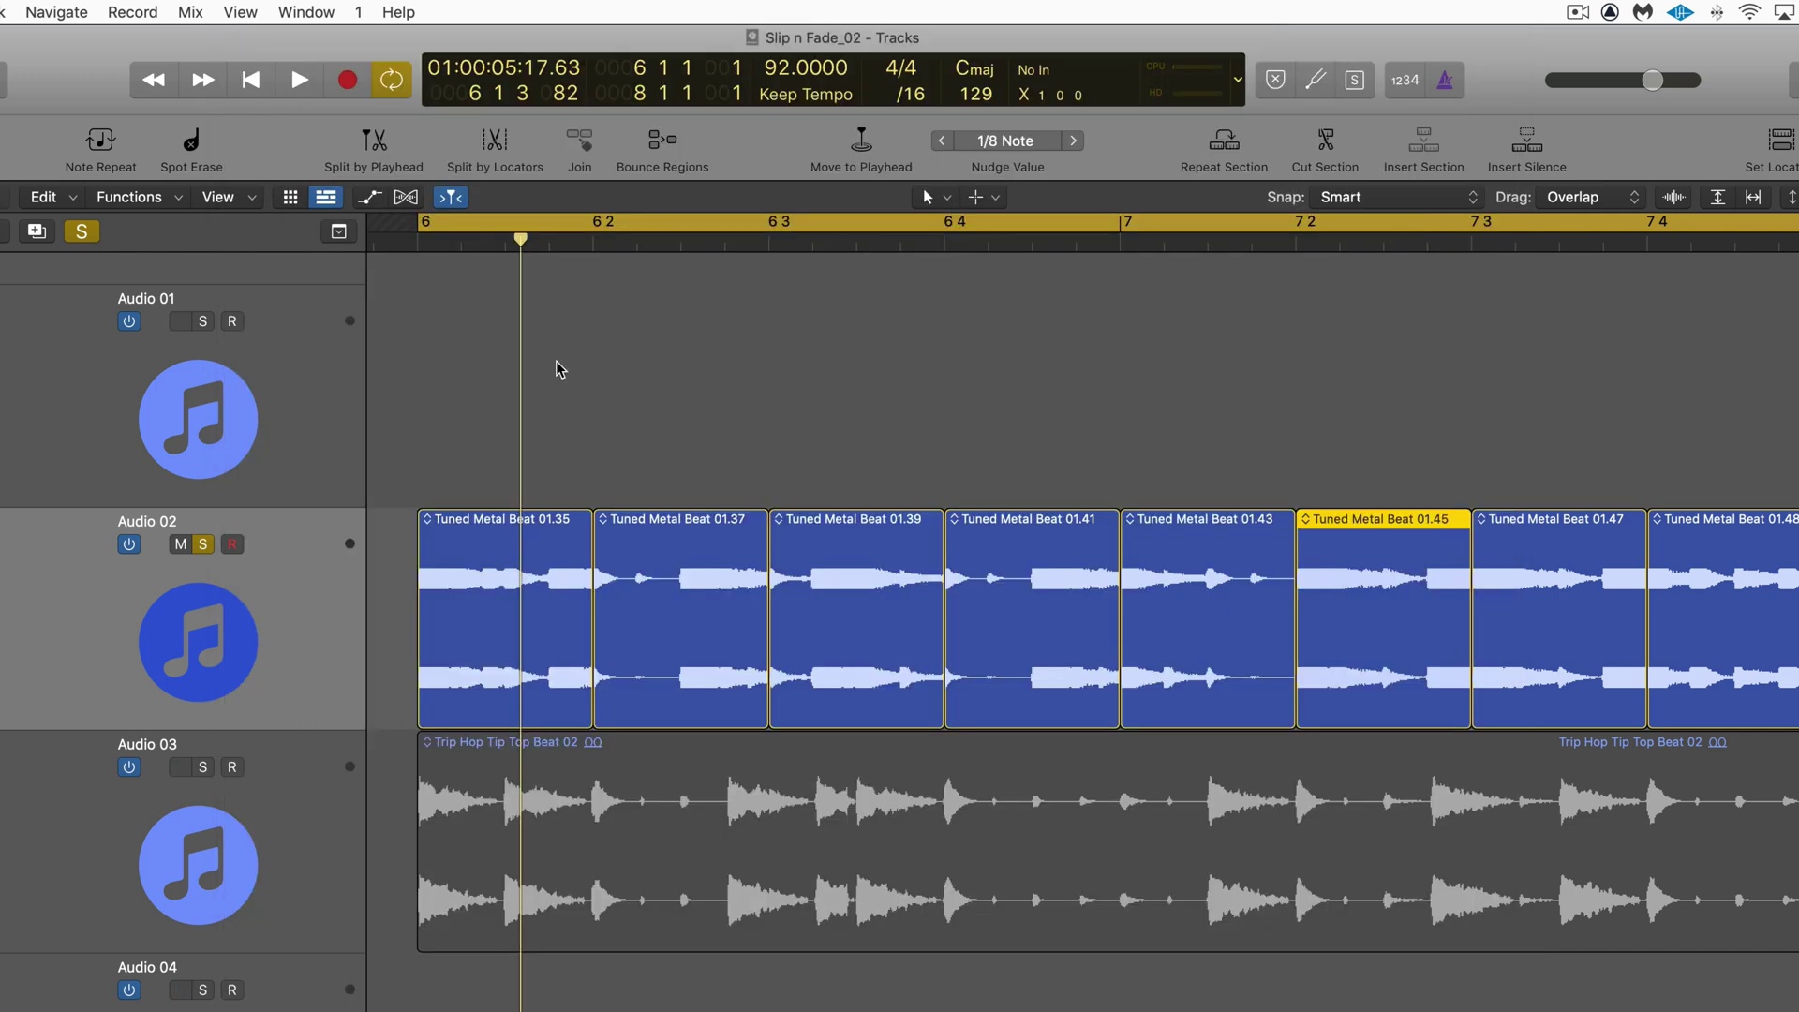
# Apply the default crossfade to all the slices on Audio 02 and audition the result.
pyautogui.moveTo(533, 488); pyautogui.dragTo(1794, 567)
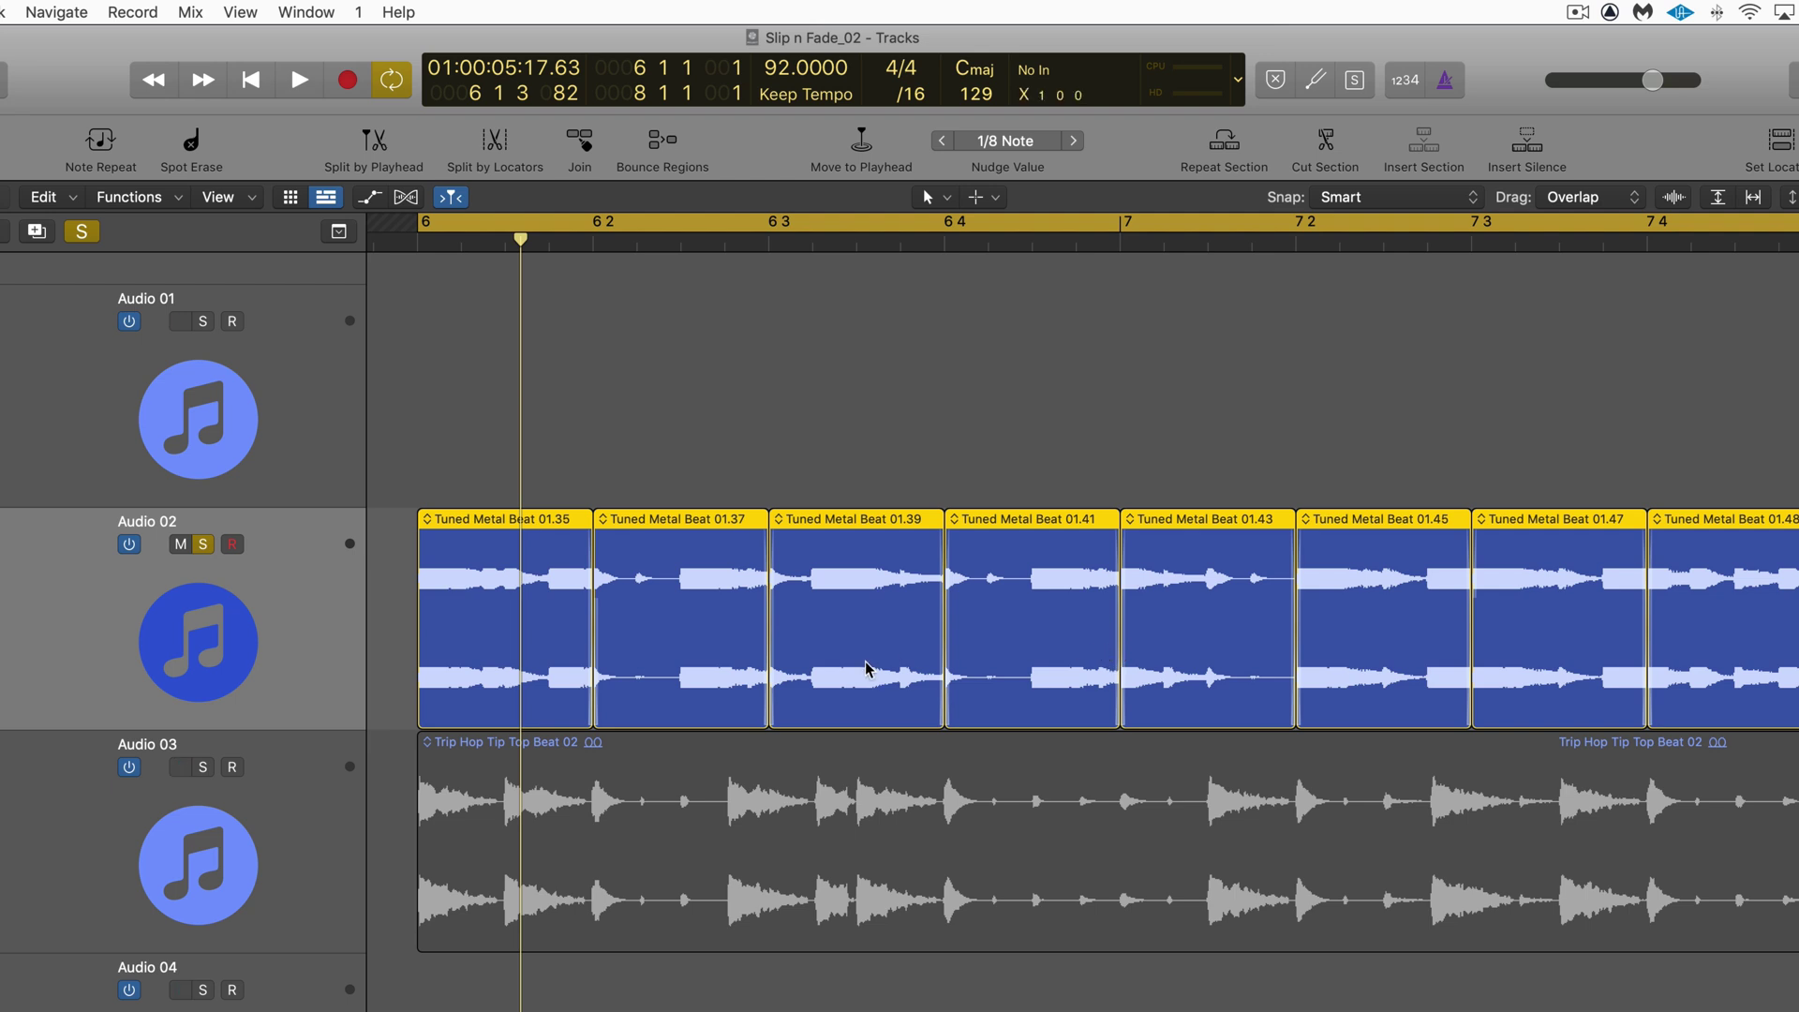
pyautogui.press('space')
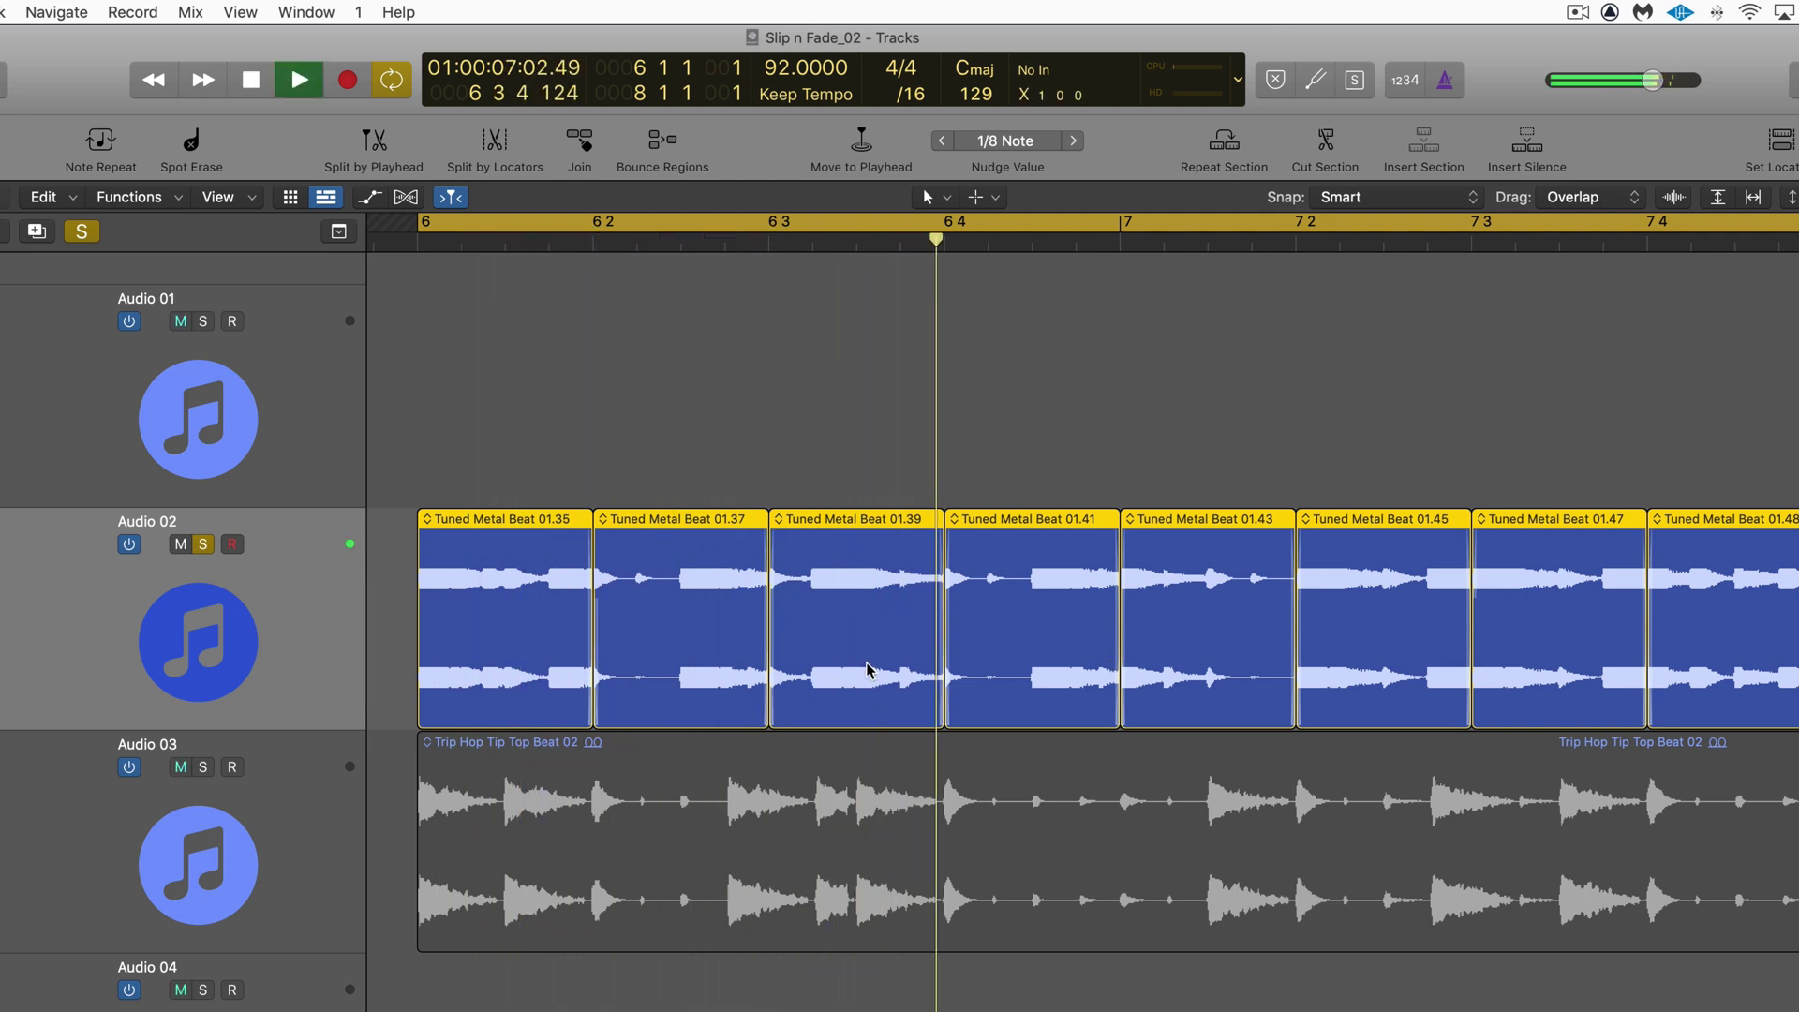
pyautogui.press('space')
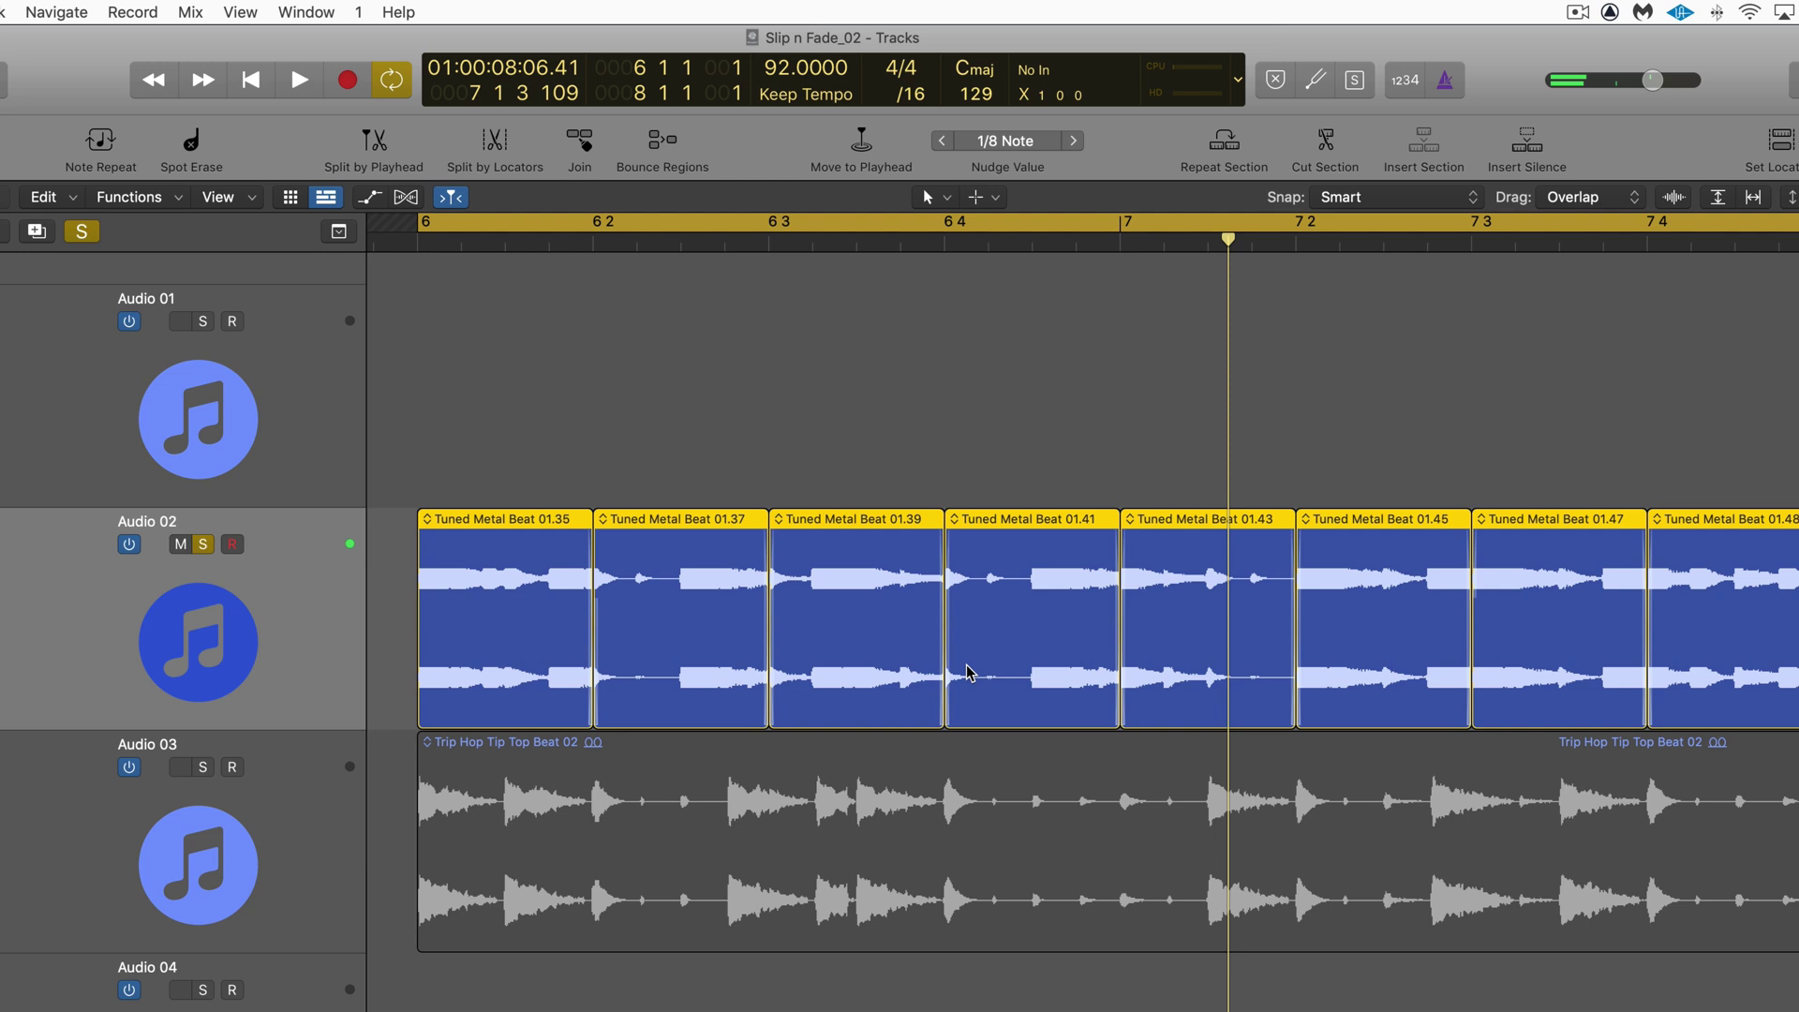
# Unsolo Audio 02 and play it back together with the beat on Audio 03.
pyautogui.click(203, 545)
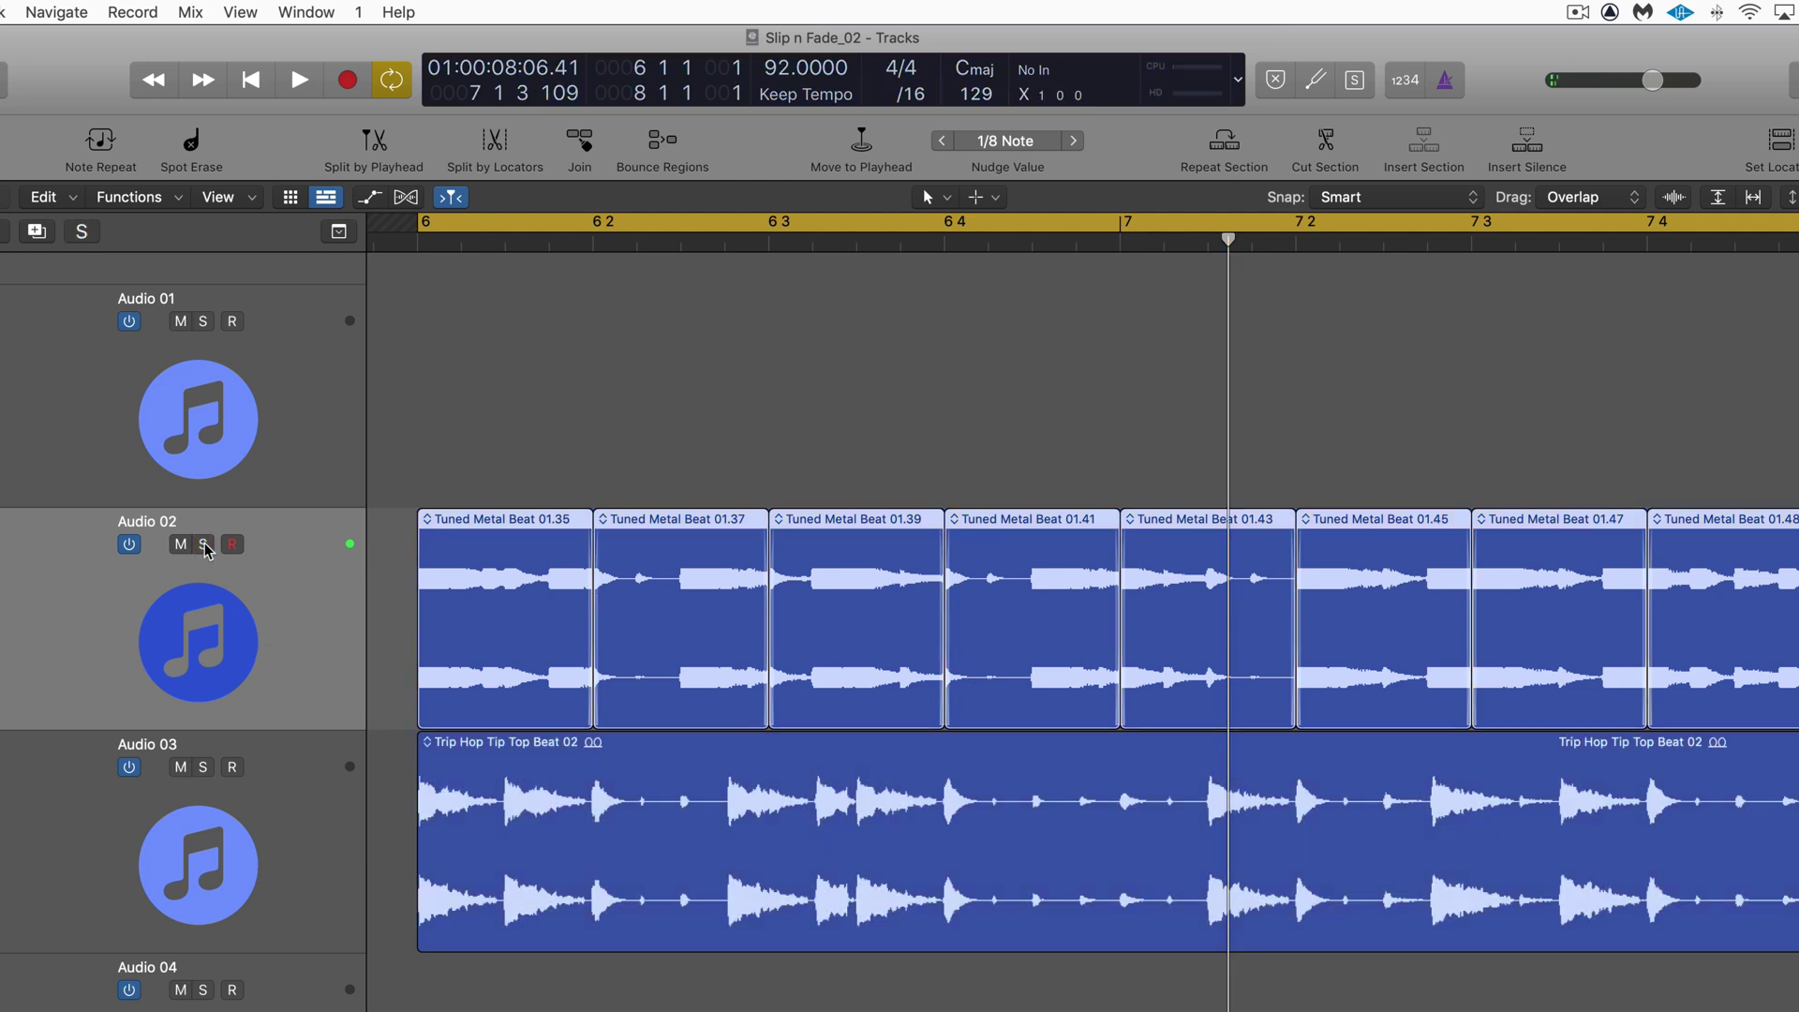
pyautogui.press('space')
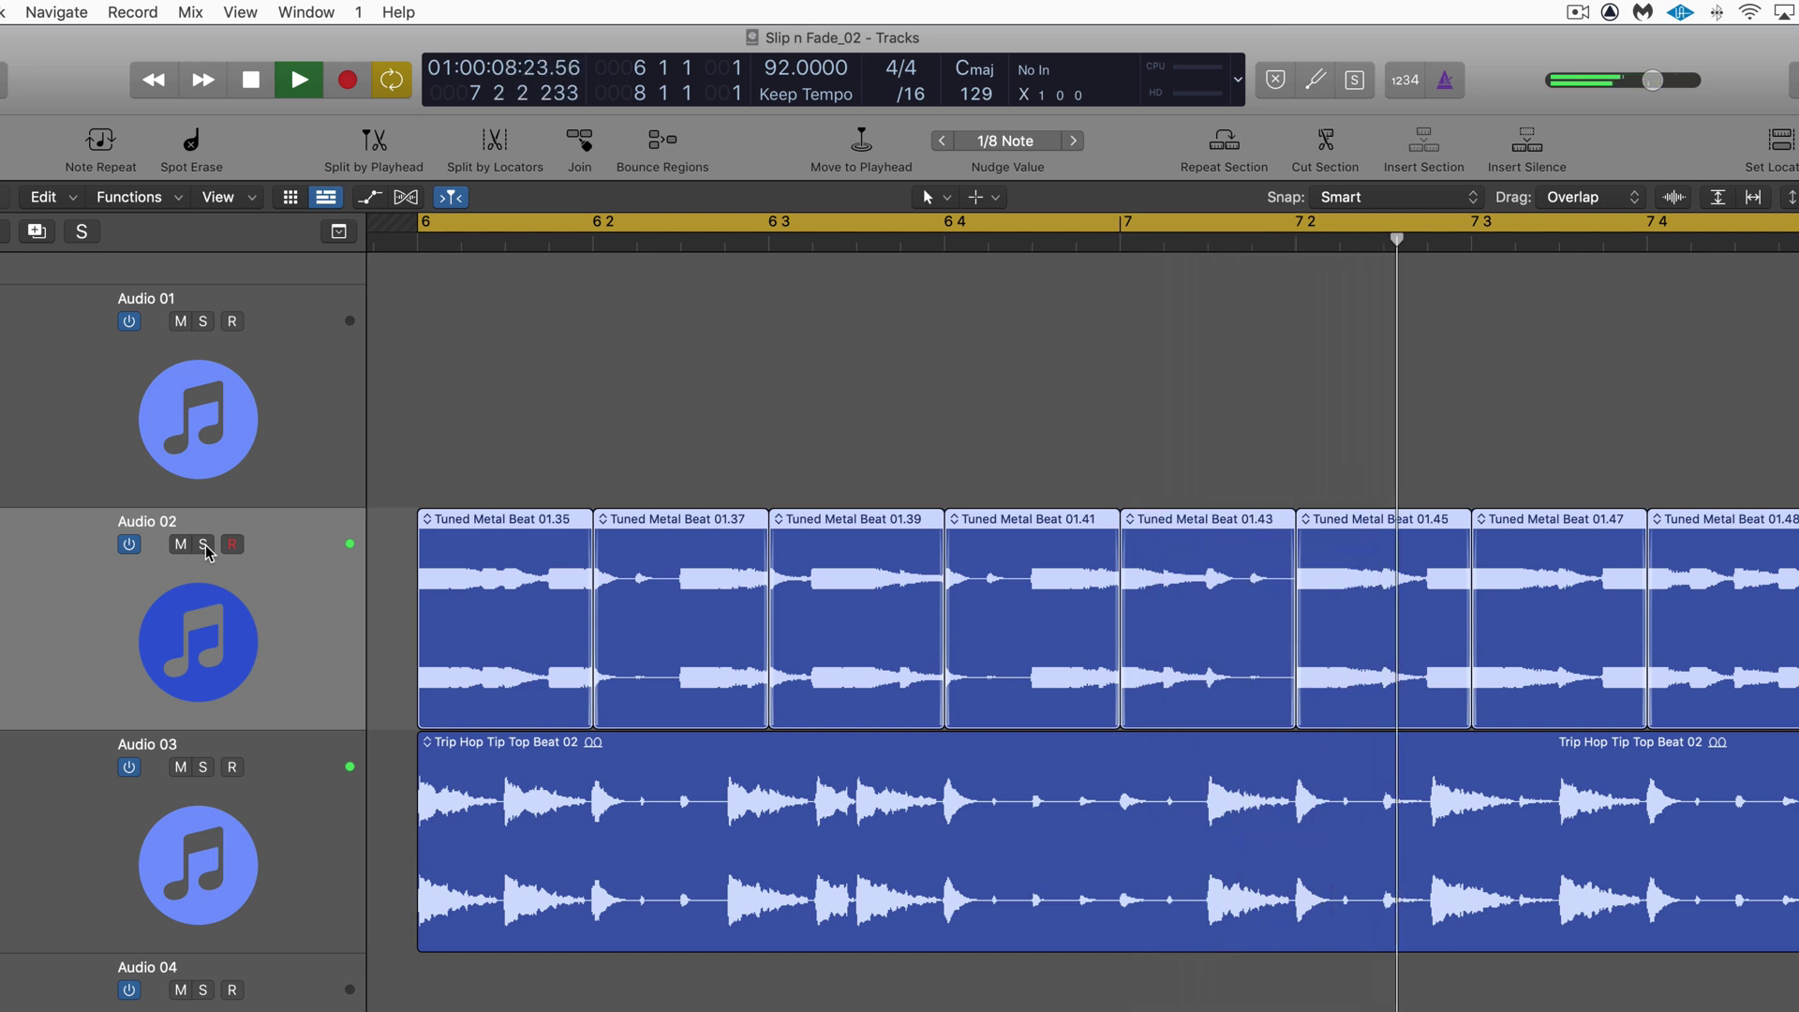
pyautogui.press('space')
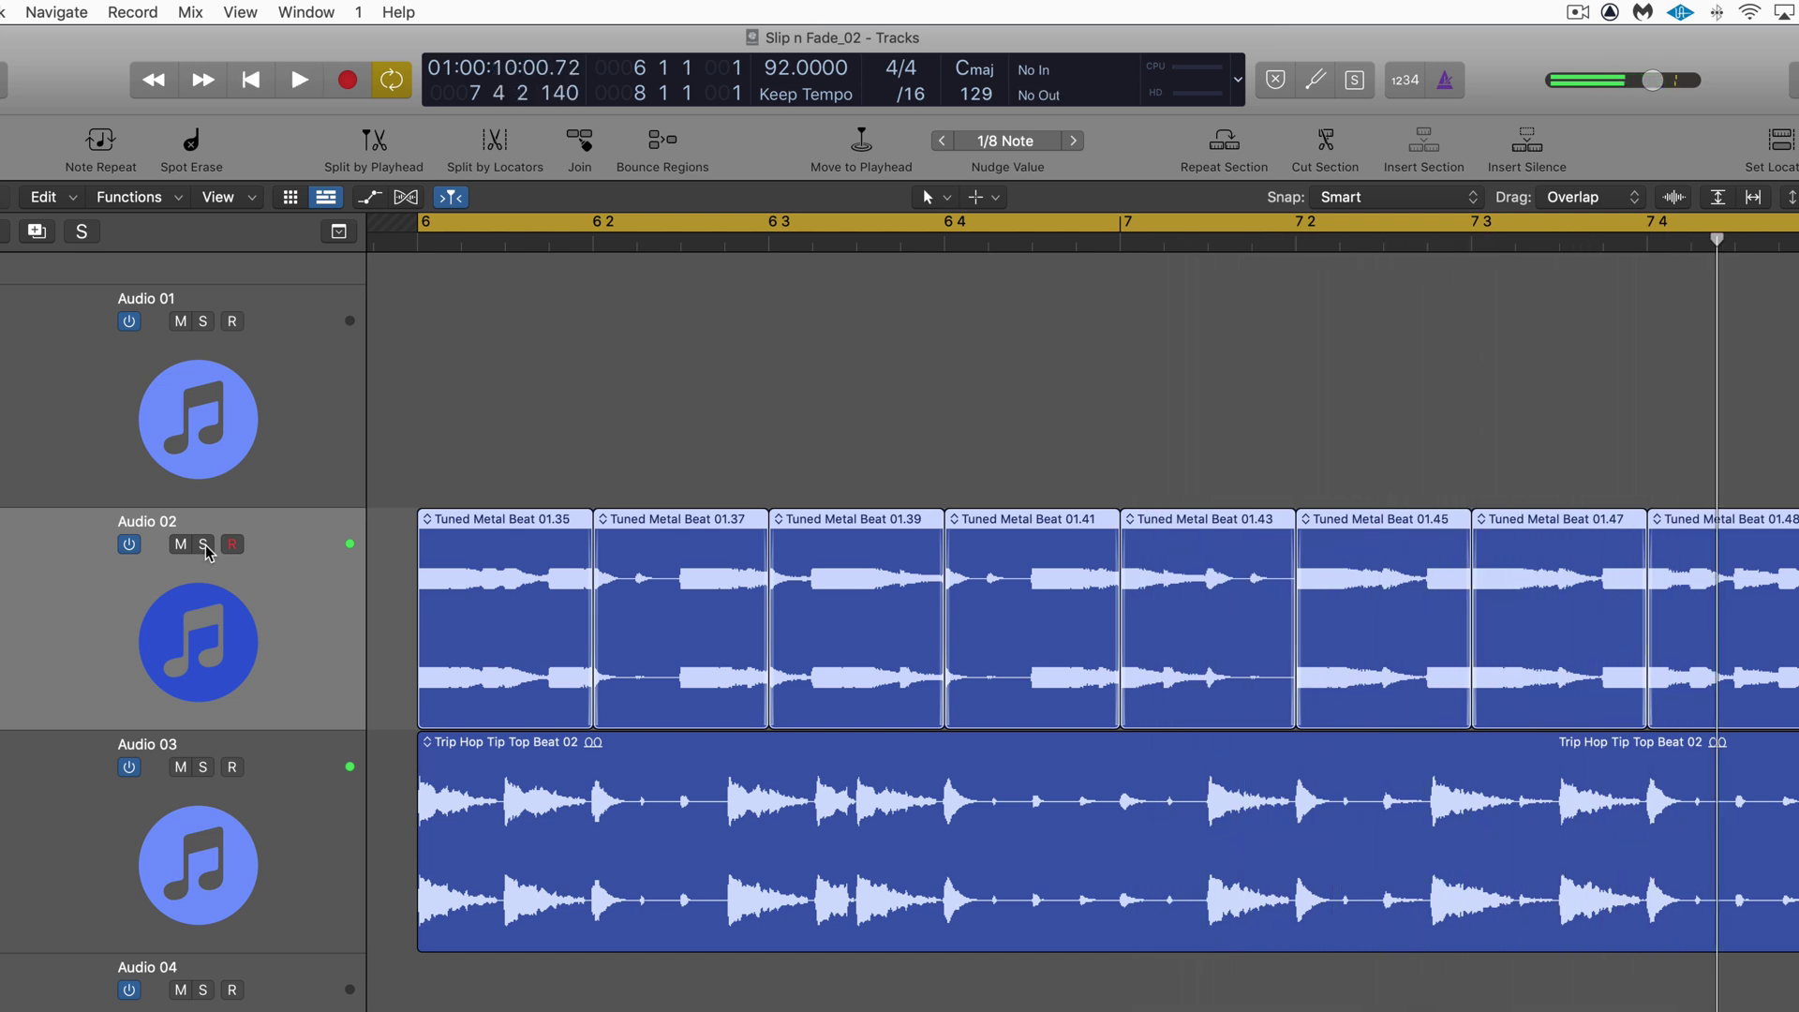
# Record a cowbell part on the Cowbell track from bar 6 and trim the region's end to bar 10.
pyautogui.press('super+comma')
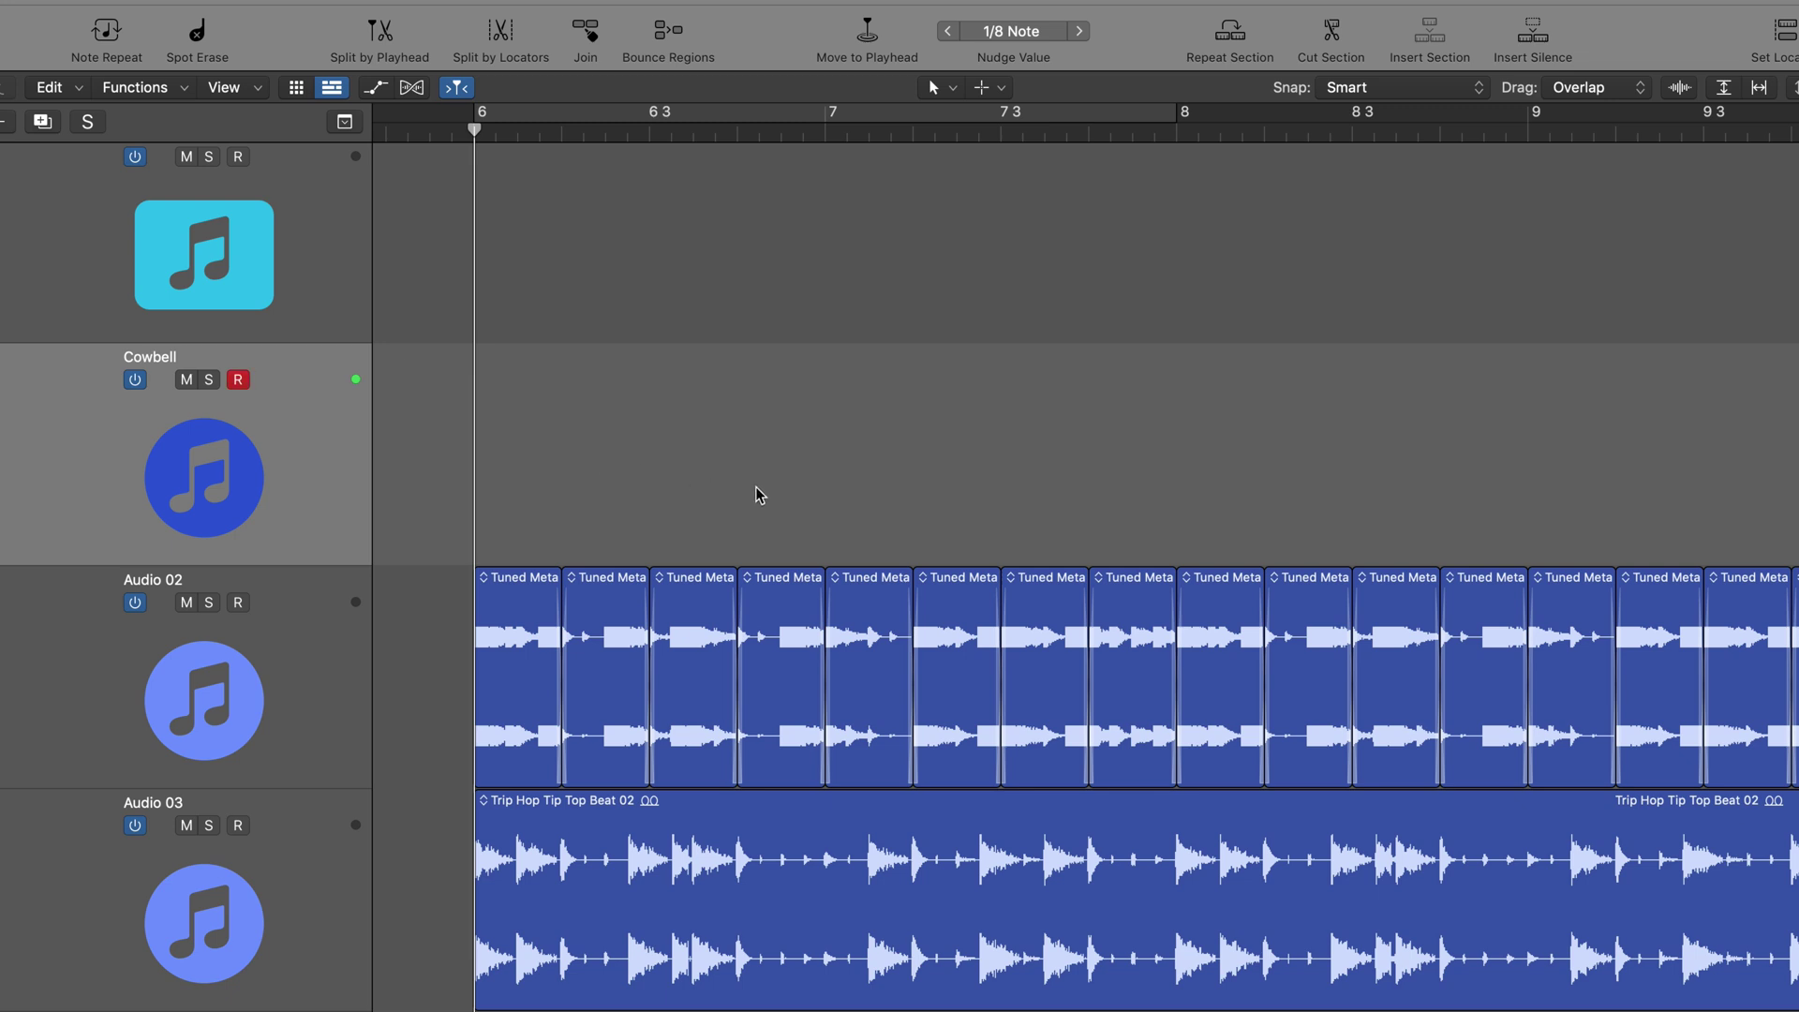
pyautogui.press('r')
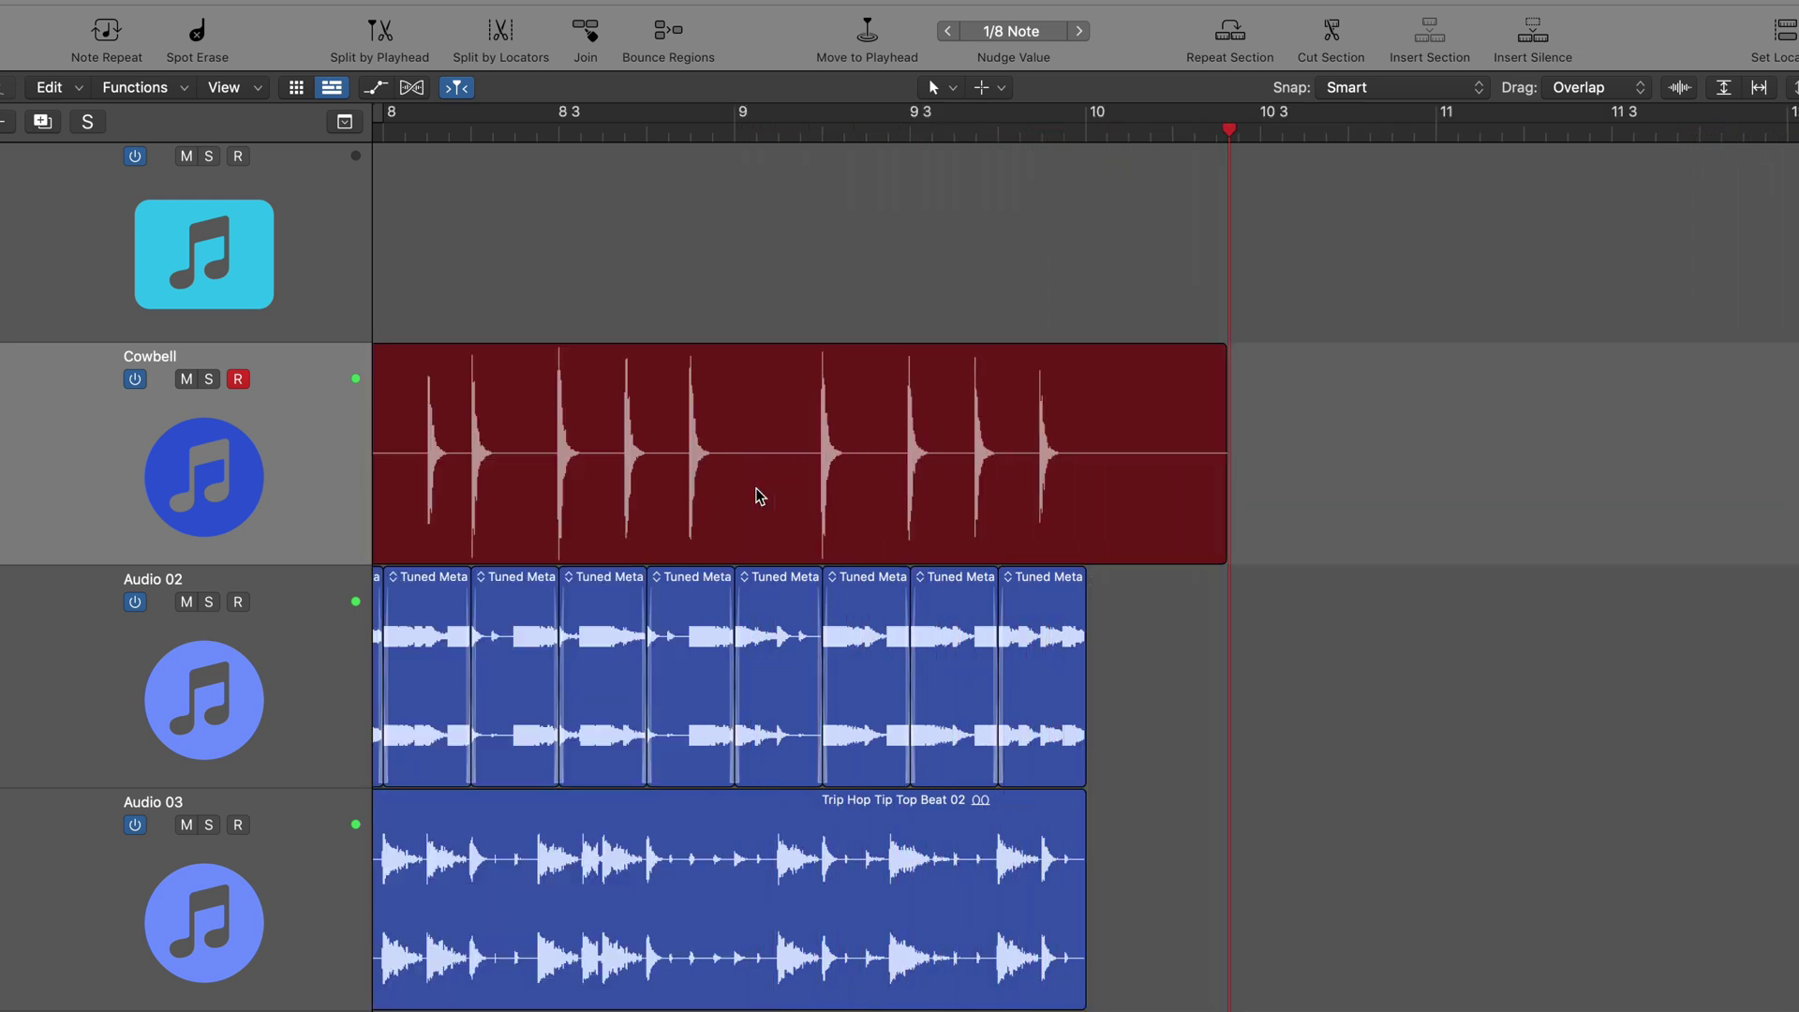
pyautogui.press('space')
pyautogui.moveTo(1224, 537); pyautogui.dragTo(1079, 560)
pyautogui.hscroll(-3, 968, 554)
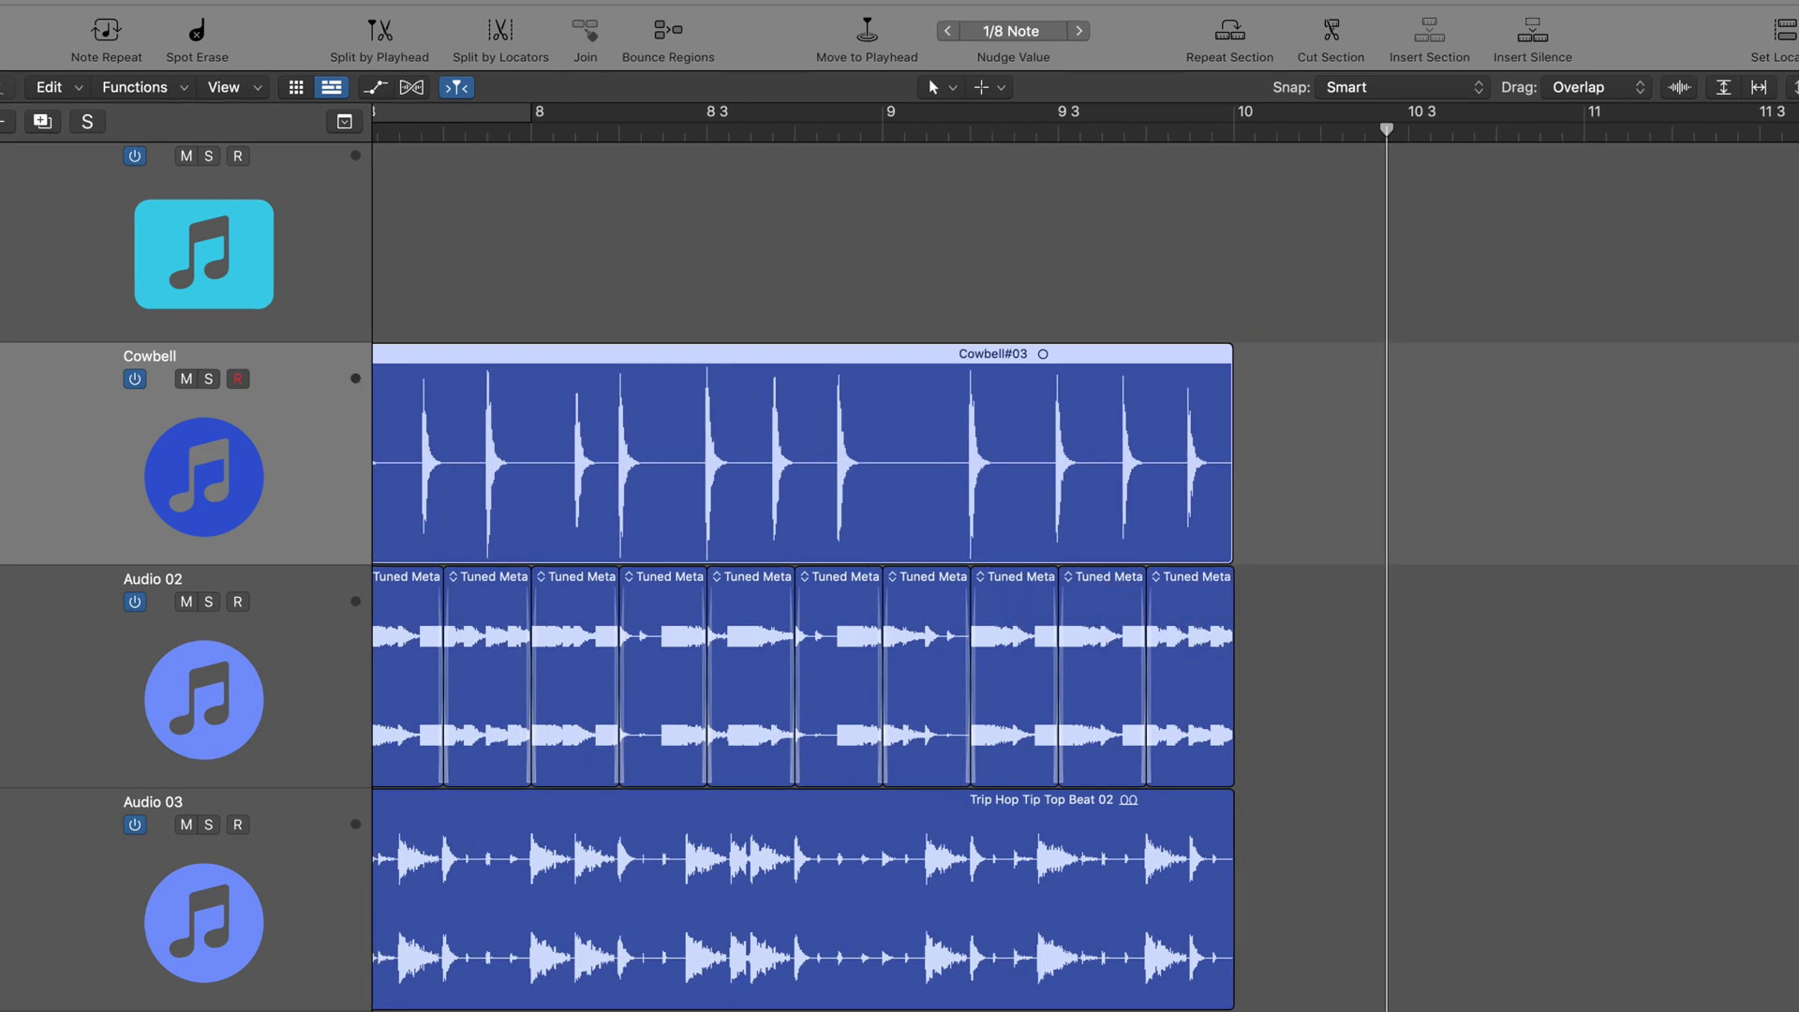
pyautogui.hscroll(-10, 433, 310)
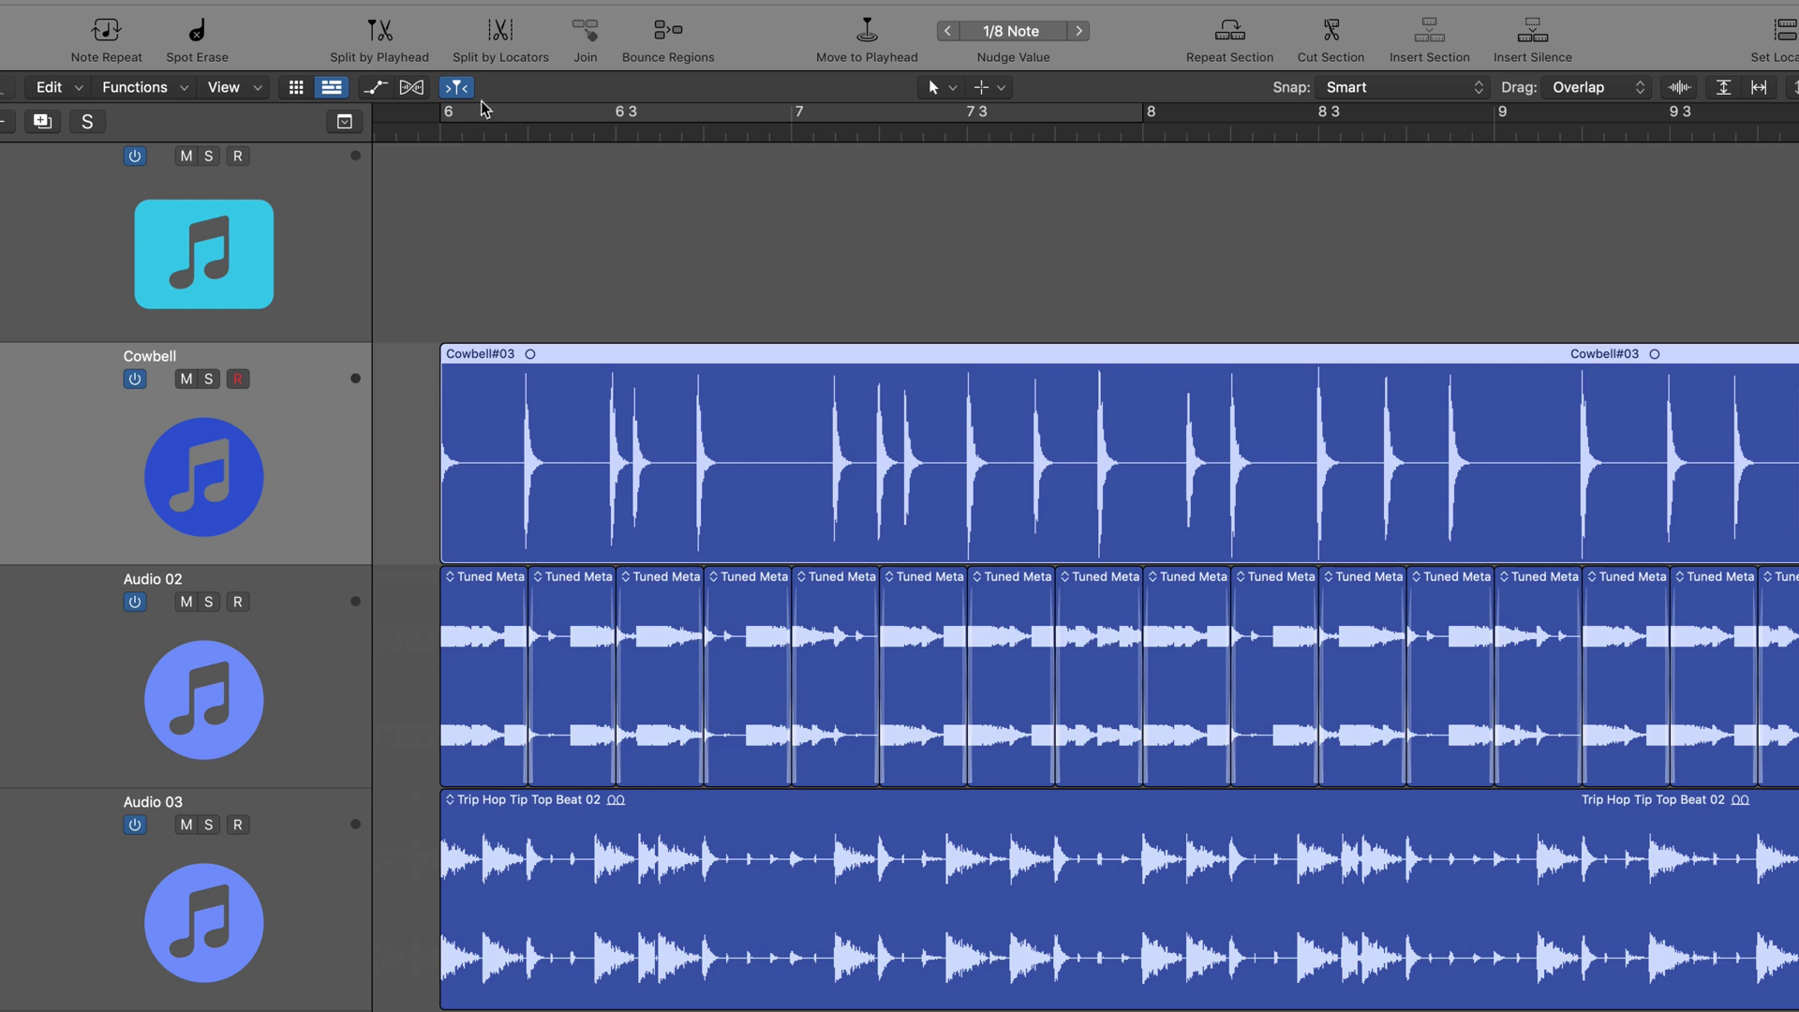
# Set the cycle range over the cowbell recording starting at bar 6, and play it back with the other tracks.
pyautogui.moveTo(446, 110); pyautogui.dragTo(1761, 212)
pyautogui.press('space')
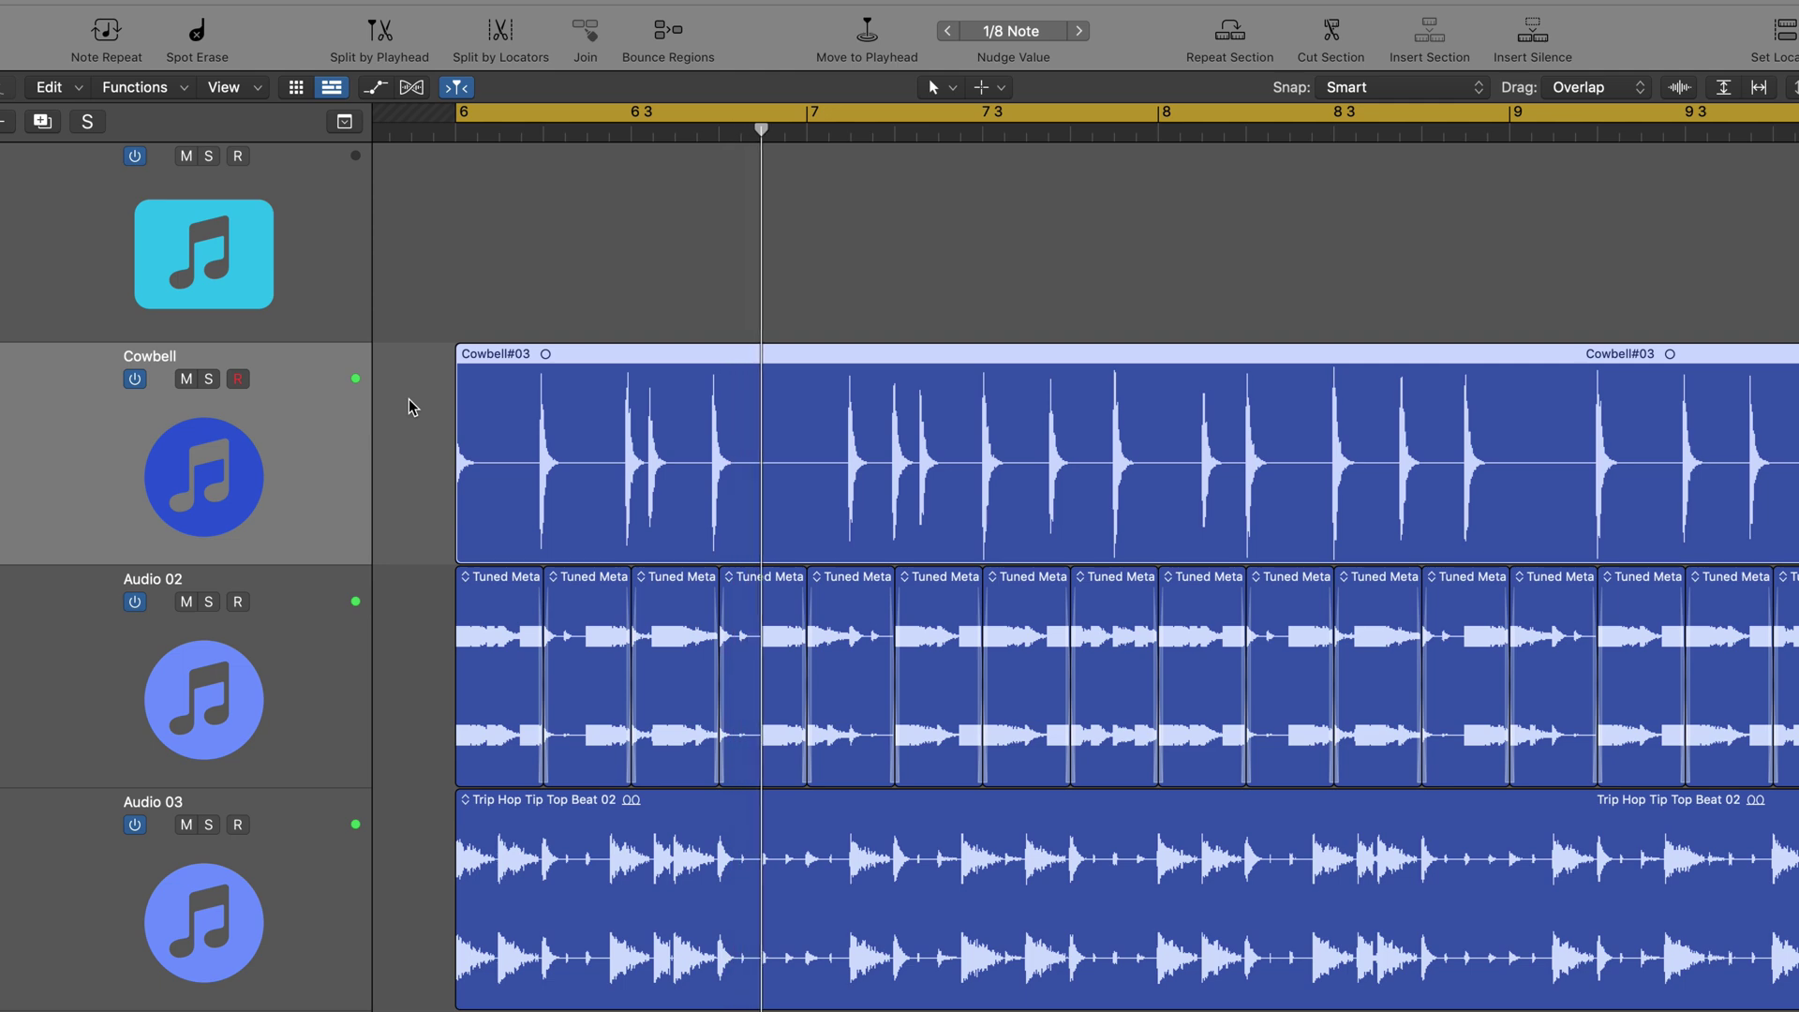
pyautogui.press('super+Right')
pyautogui.press('super+Right')
pyautogui.hscroll(-10, 409, 407)
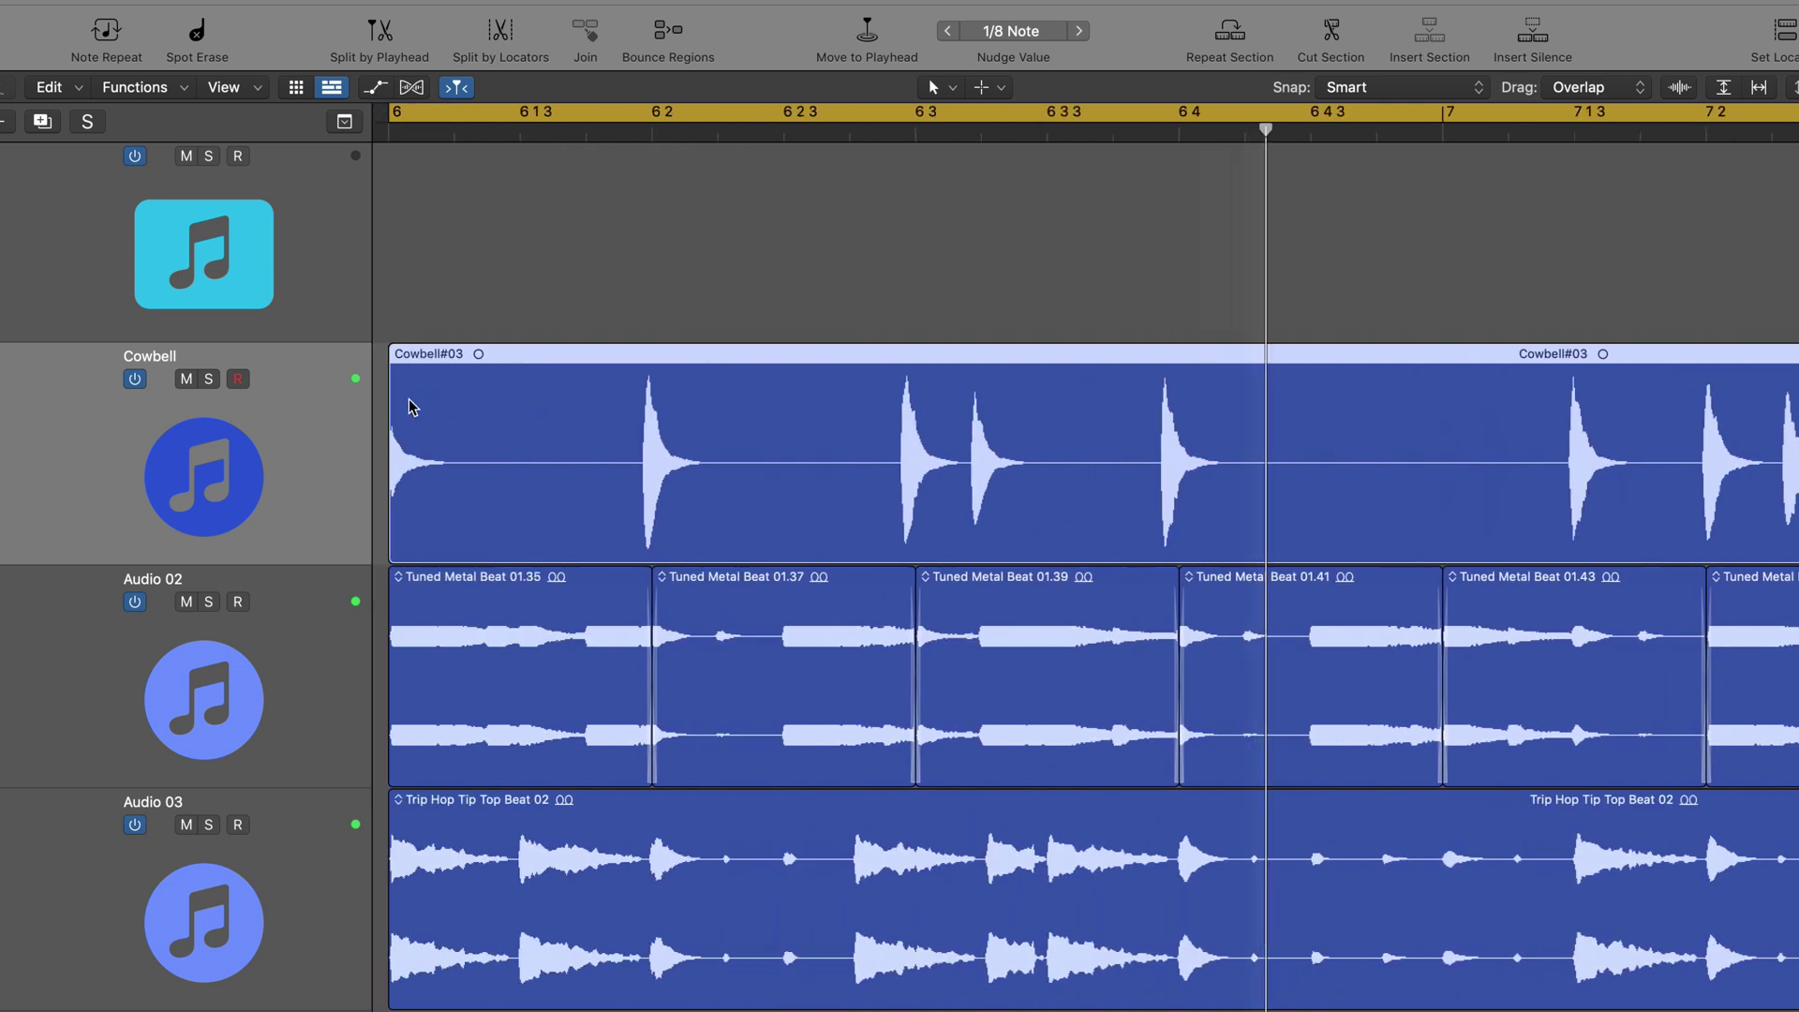
pyautogui.hscroll(-5, 409, 407)
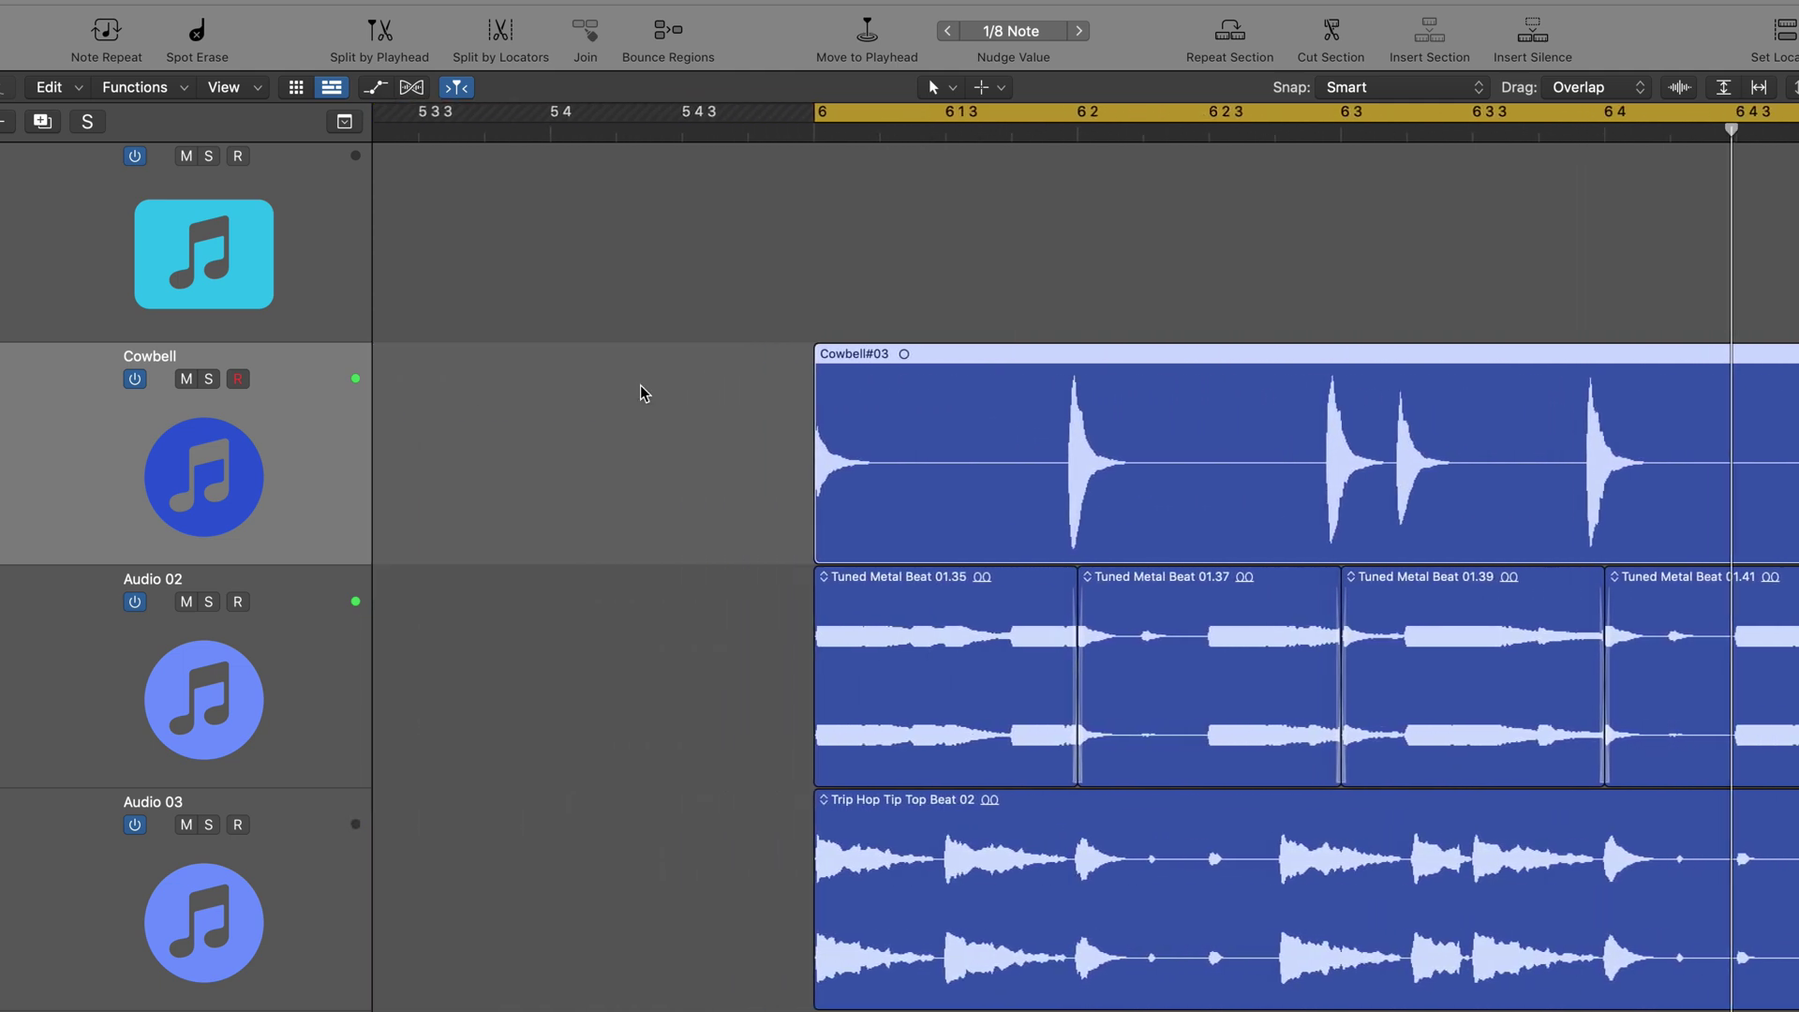
# Set the Nudge Value to Tick and place the playhead at 6 3 to check the cowbell hit's timing.
pyautogui.click(1053, 34)
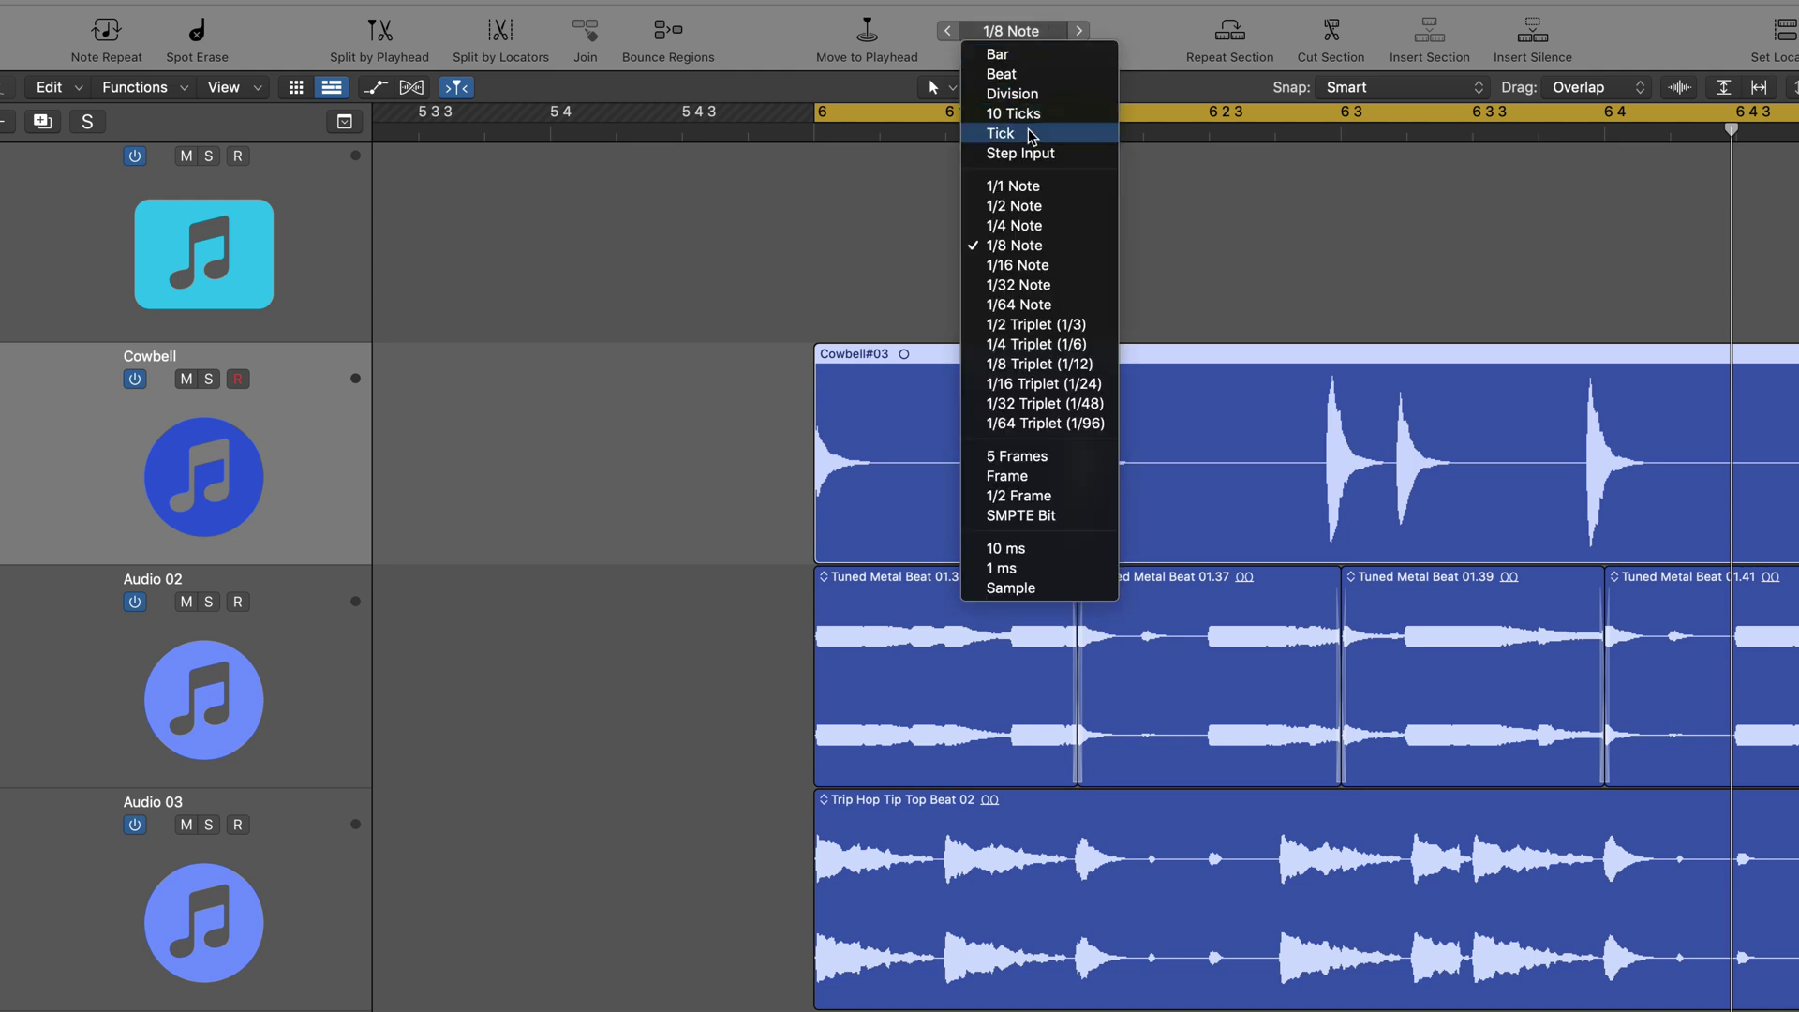
pyautogui.click(1030, 134)
pyautogui.click(1079, 139)
pyautogui.moveTo(1077, 153); pyautogui.dragTo(1336, 227)
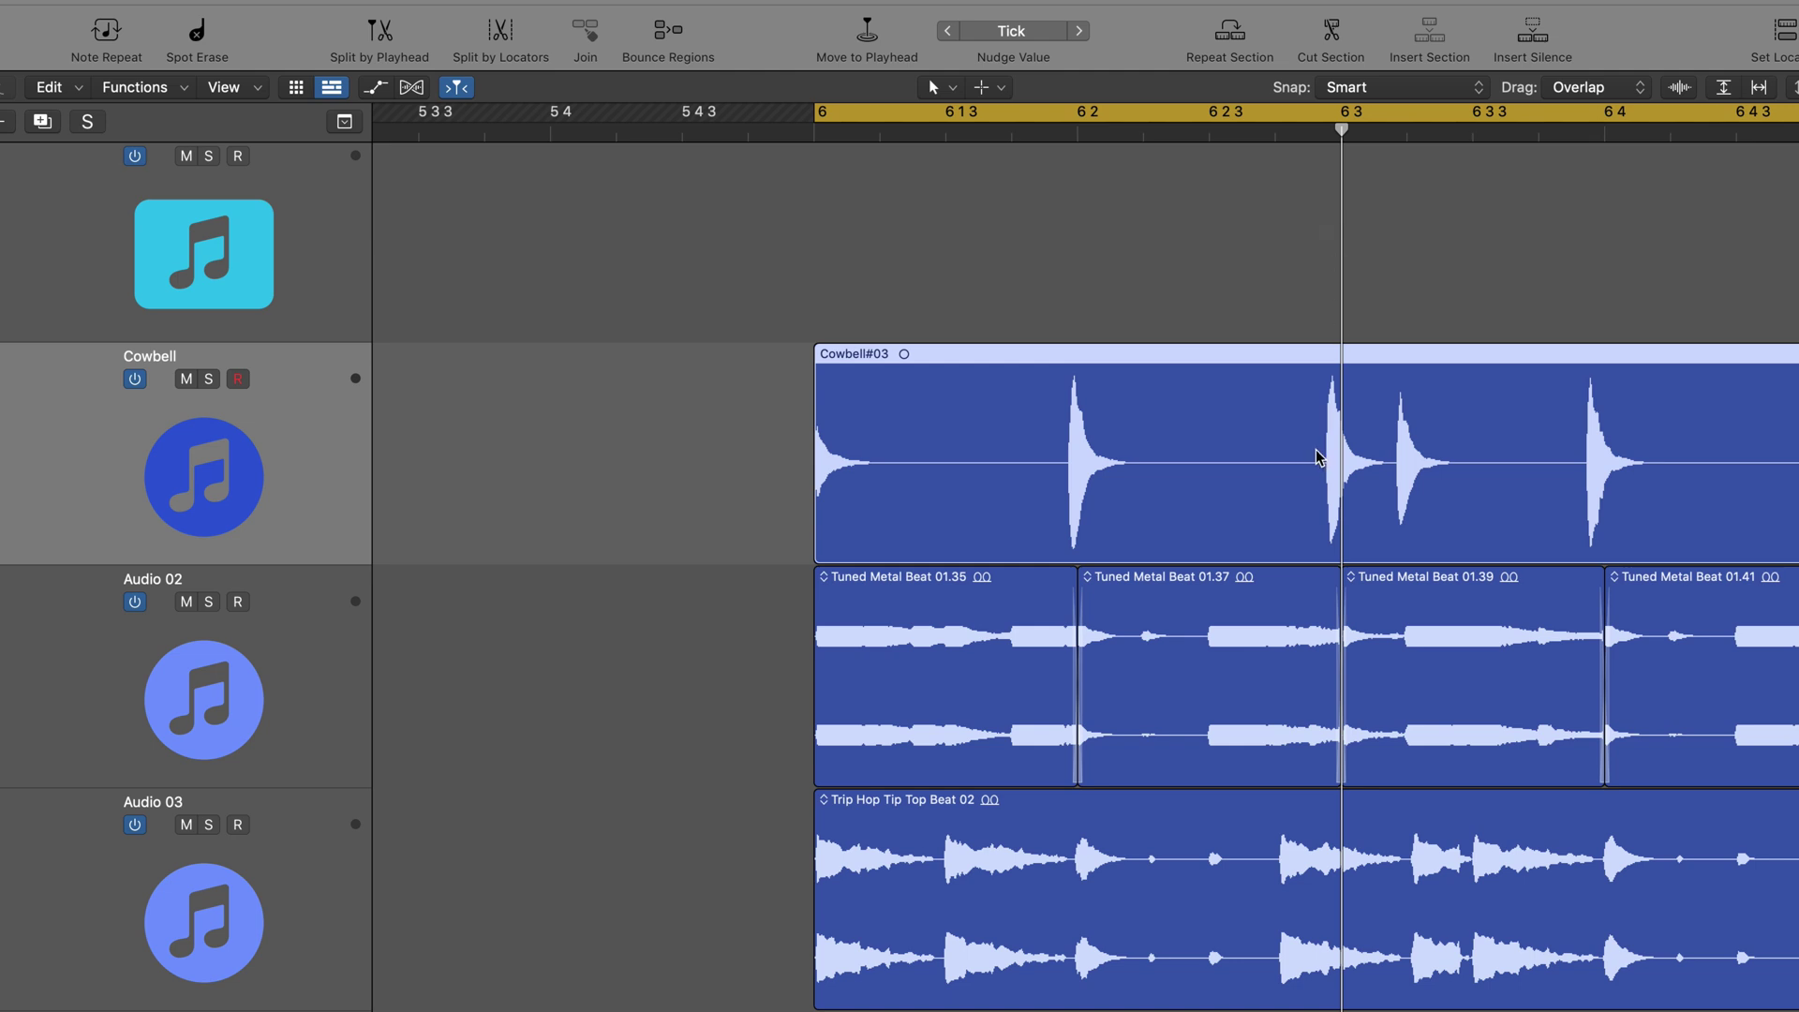
pyautogui.press('super+Right')
pyautogui.hscroll(5, 1316, 452)
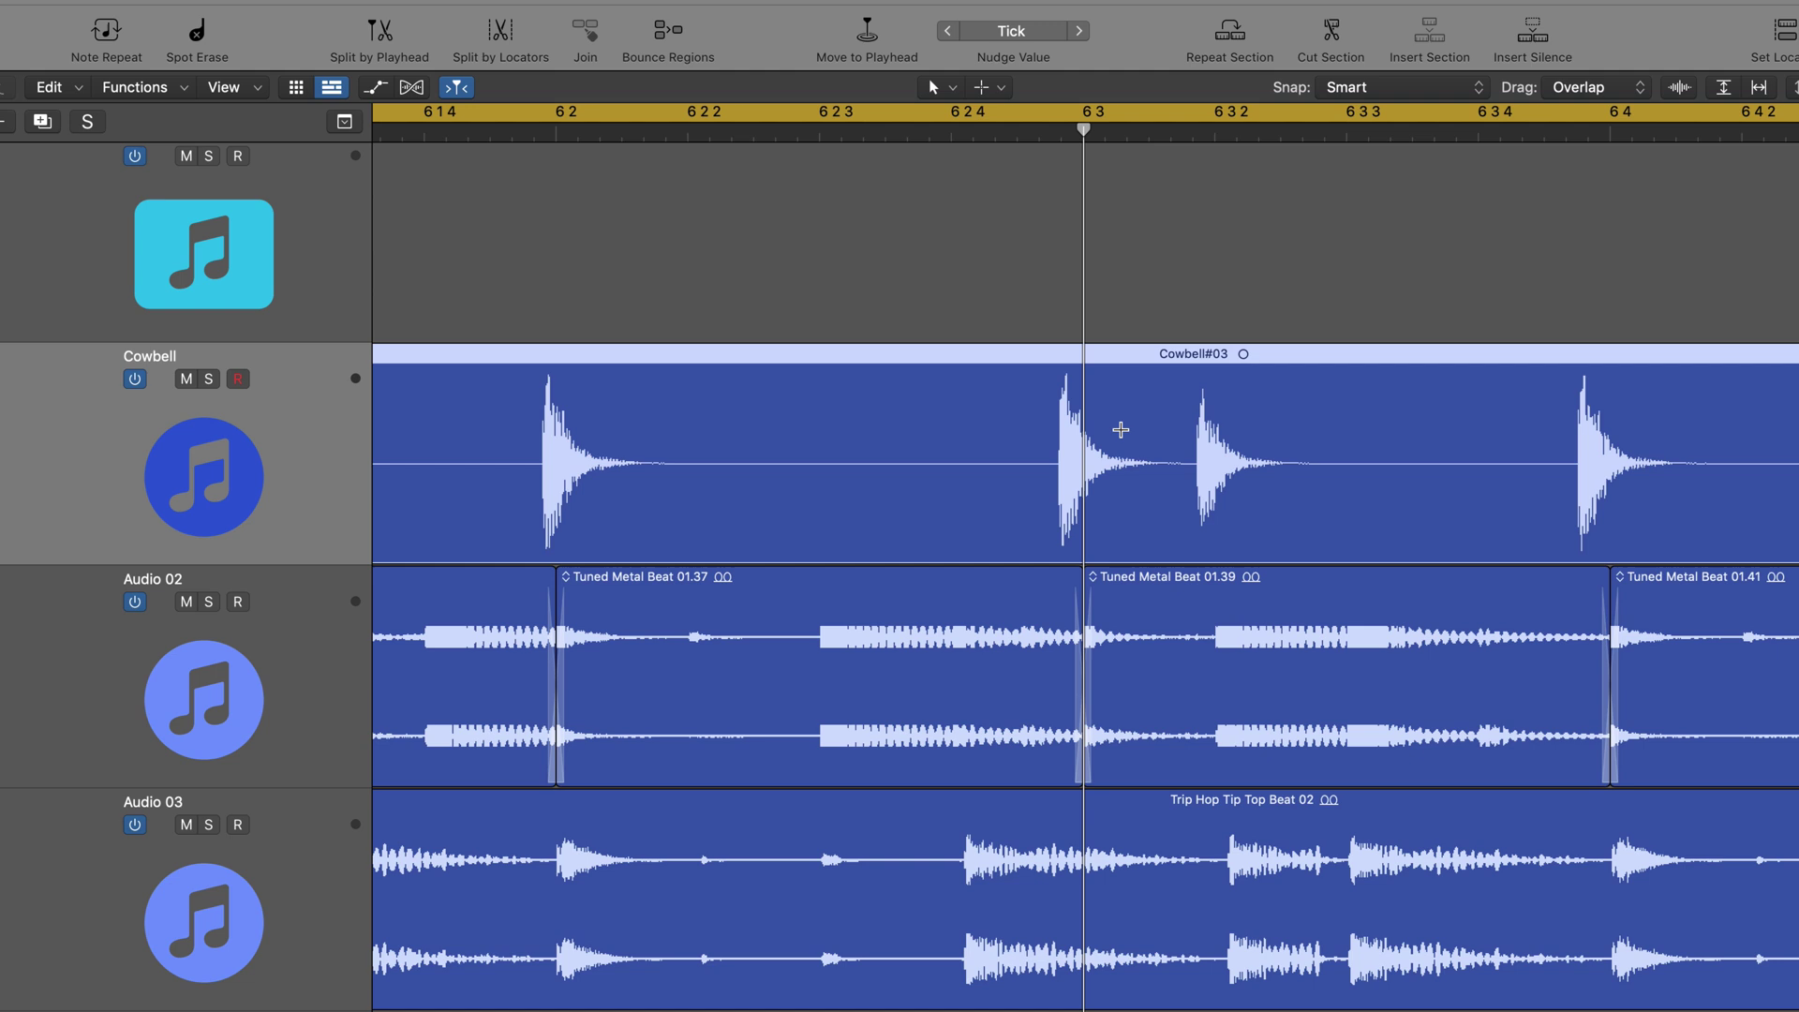
# Split out the two cowbell hits around 6 3 into their own region and slip its audio right in Tick increments.
pyautogui.moveTo(999, 444); pyautogui.dragTo(1355, 449)
pyautogui.click(1185, 428)
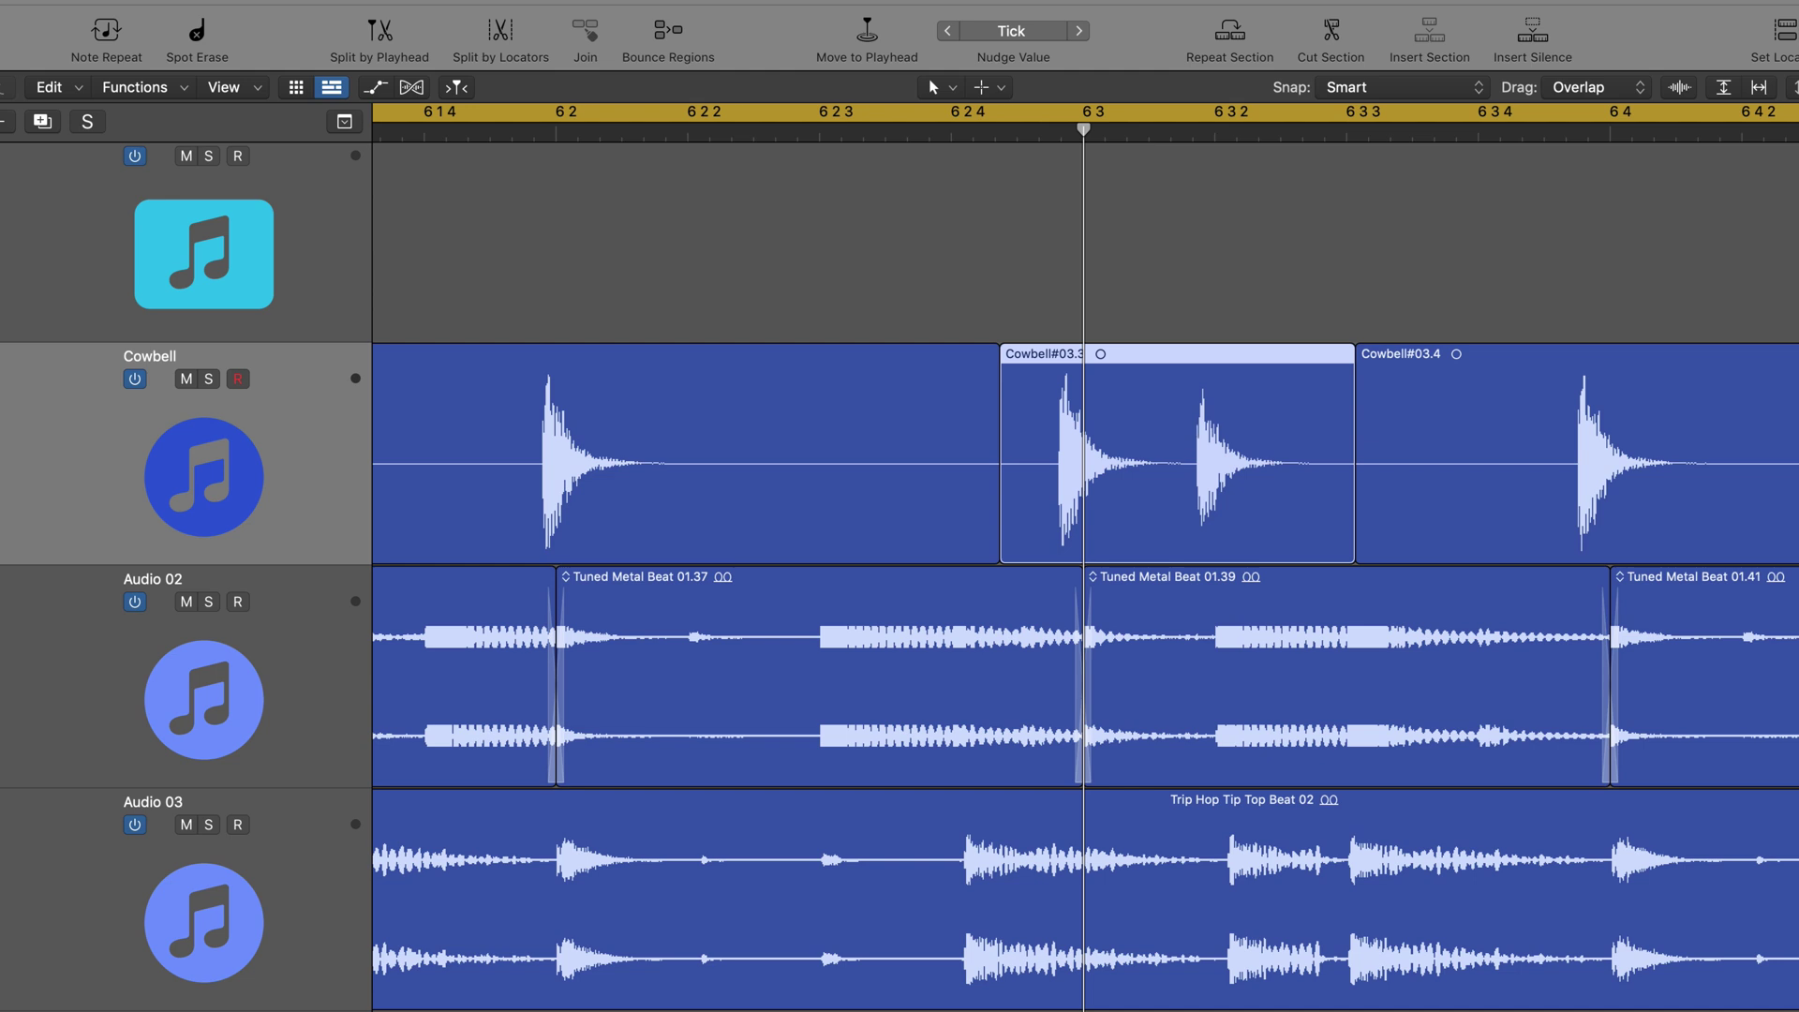
pyautogui.hotkey('ctrl', 'alt', 'Right')
pyautogui.hotkey('ctrl', 'alt', 'Right')
pyautogui.hotkey('ctrl', 'alt', 'Right')
pyautogui.hotkey('ctrl', 'alt', 'Right')
pyautogui.hotkey('ctrl', 'alt', 'Right')
pyautogui.hotkey('ctrl', 'alt', 'Right')
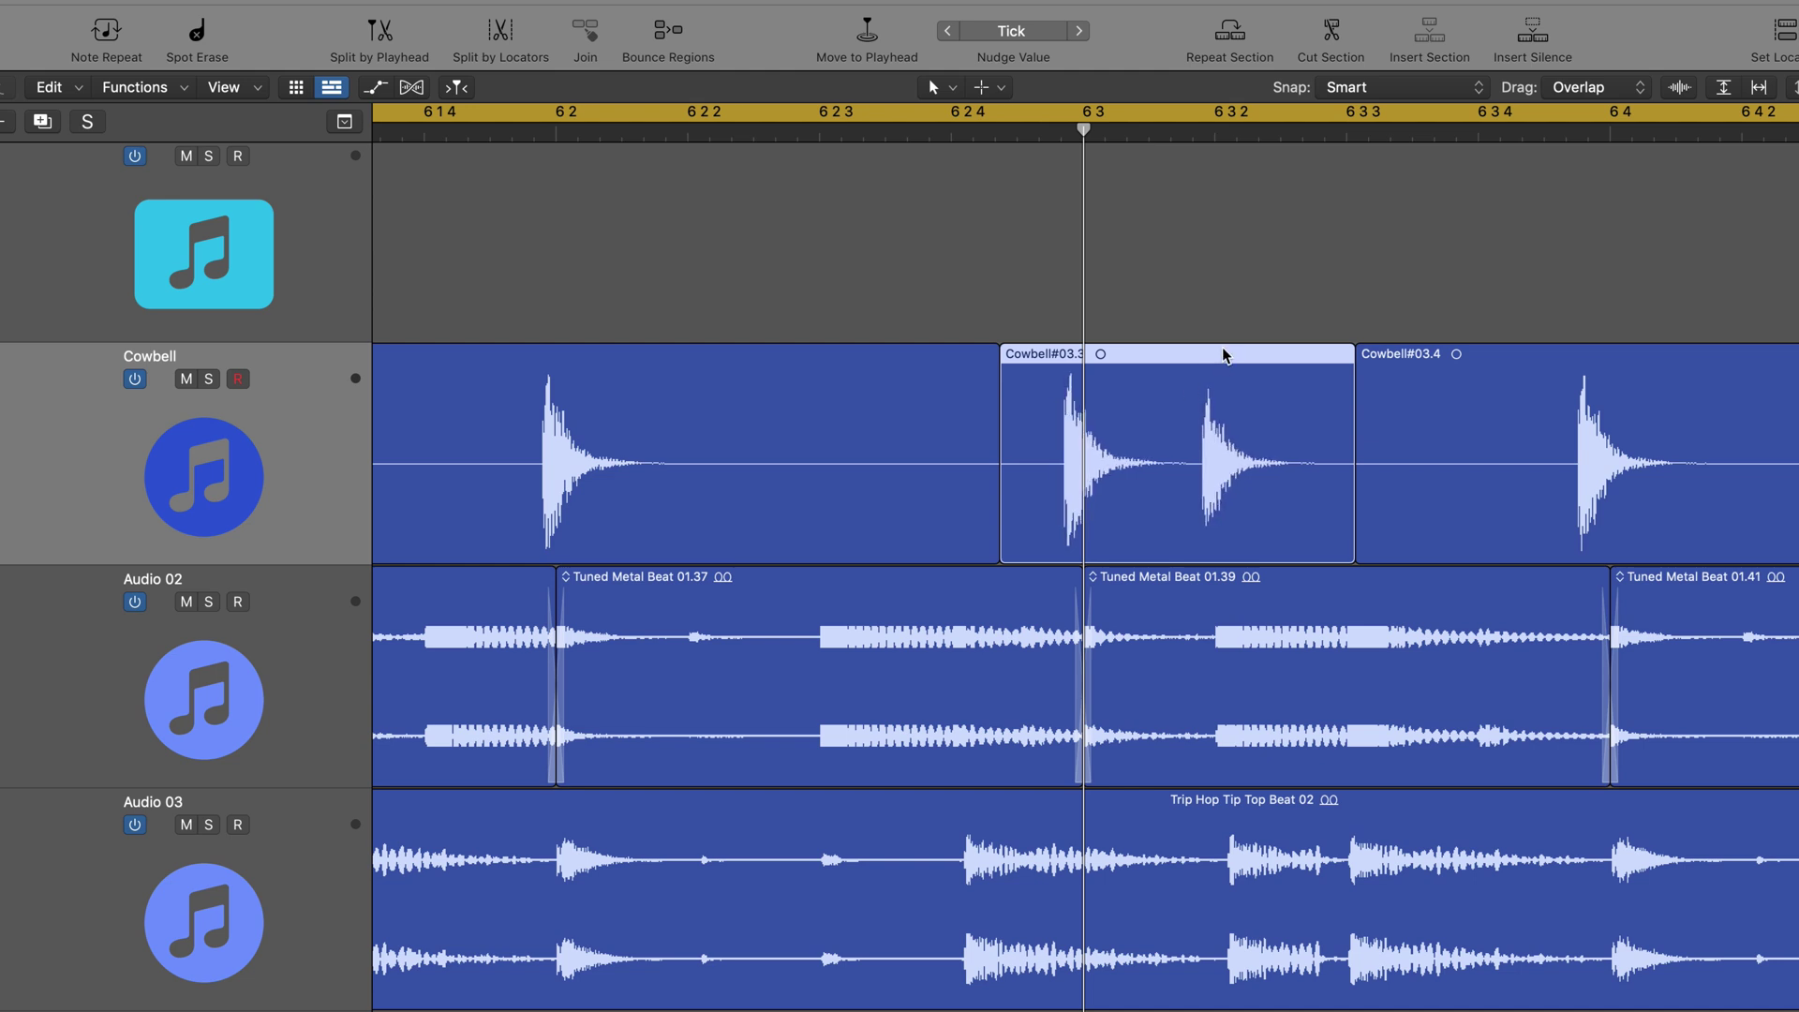
# Set the Nudge Value to 10 Ticks and slip the isolated cowbell audio right until its first hit lines up with 6 3.
pyautogui.click(1020, 34)
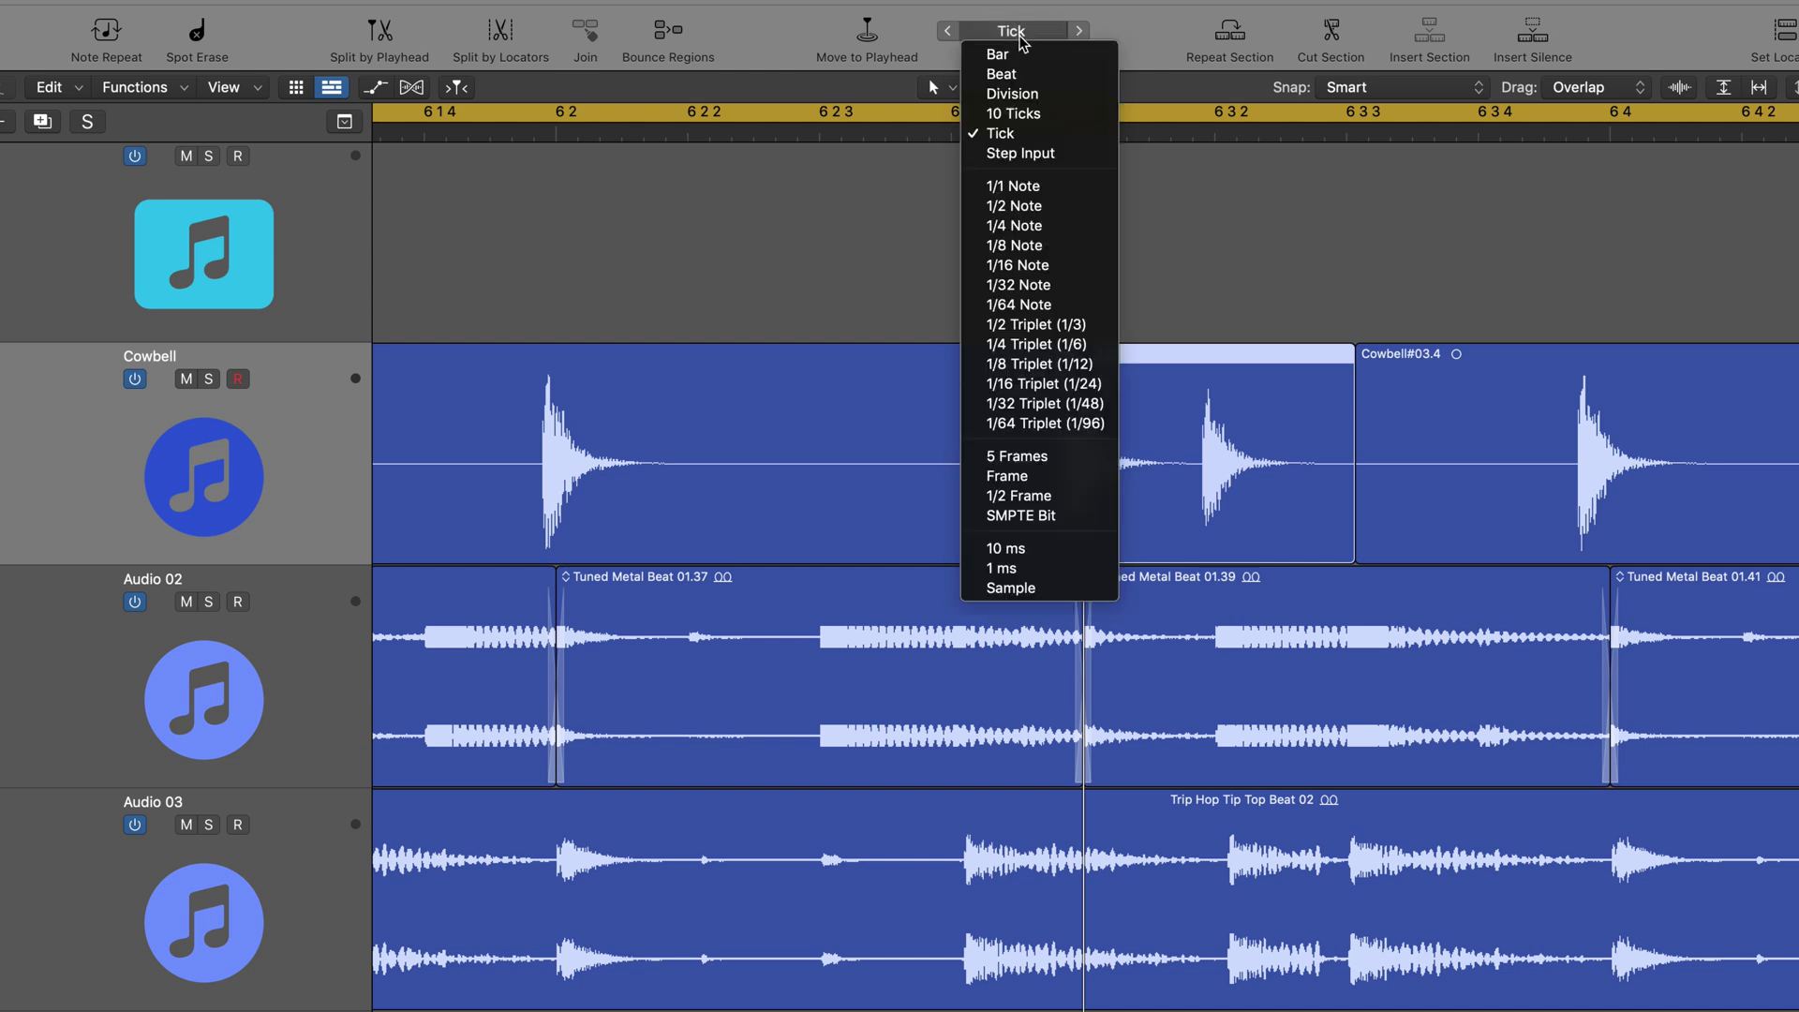
pyautogui.click(995, 115)
pyautogui.hotkey('ctrl', 'alt', 'Right')
pyautogui.hotkey('ctrl', 'alt', 'Right')
pyautogui.hotkey('ctrl', 'alt', 'Right')
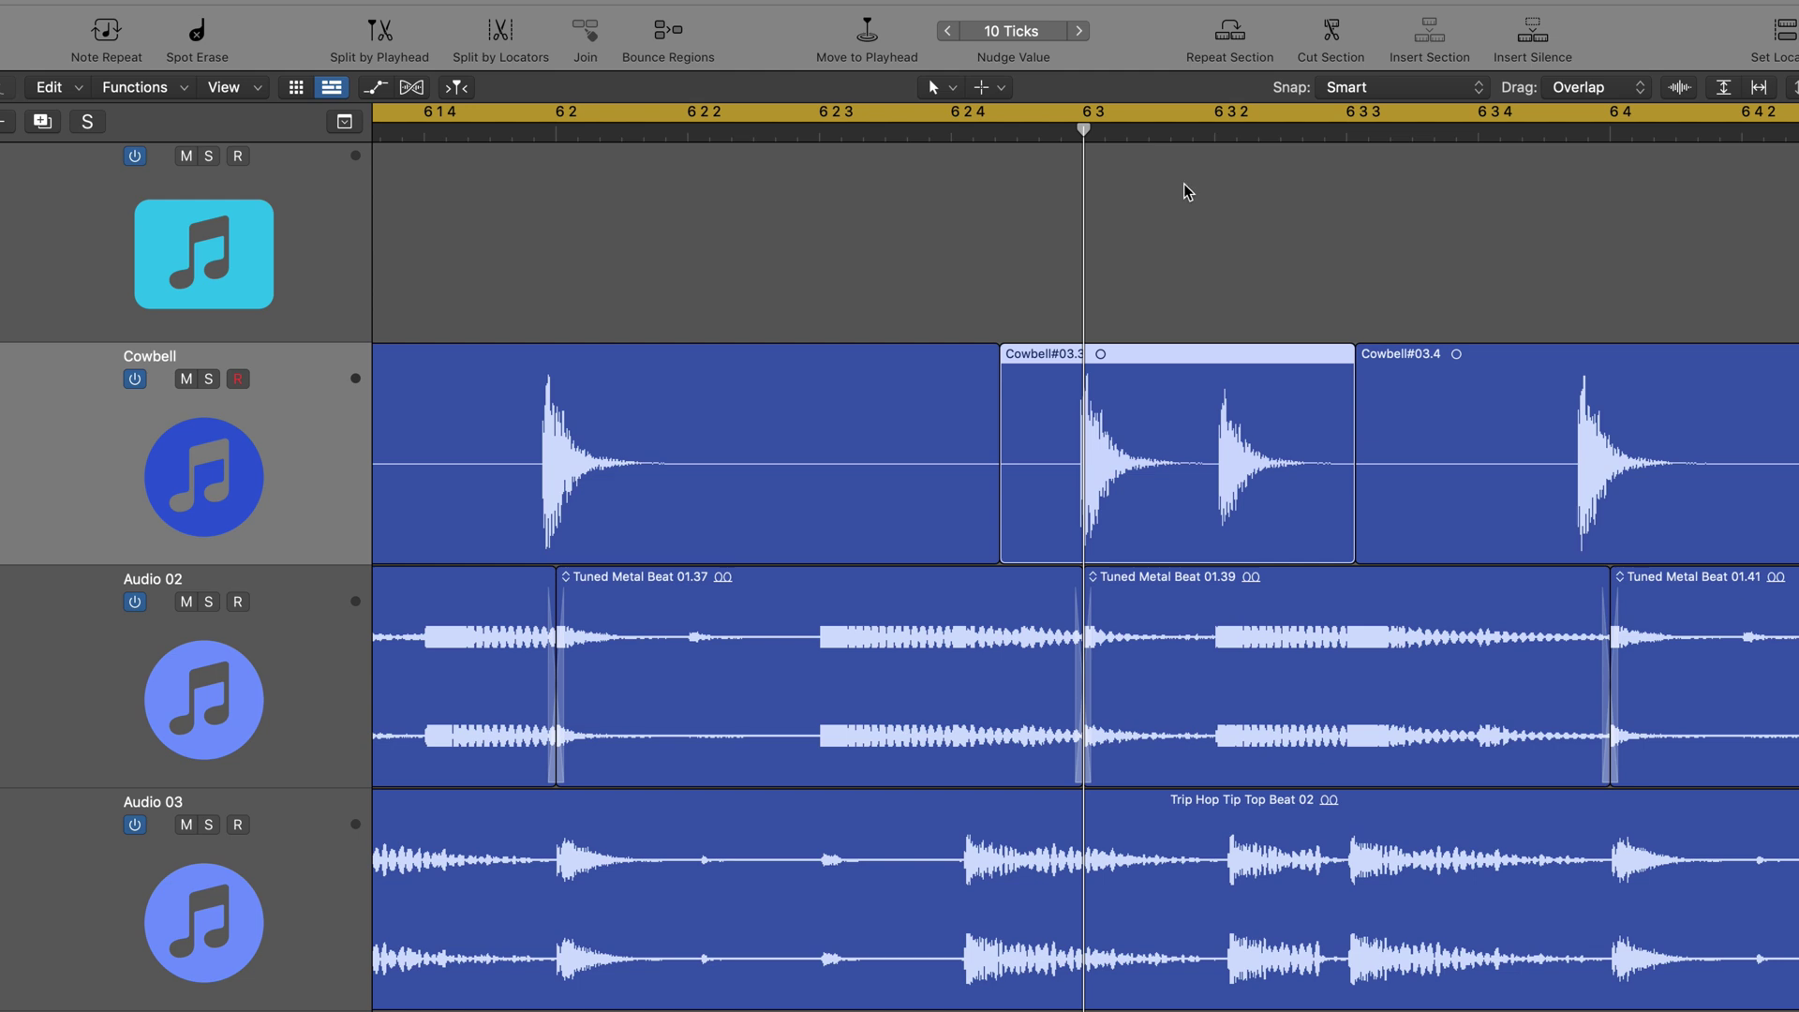
# Split out the cowbell hit near 6 4 and slip its audio right in 10 Ticks increments to line up with 6 4.
pyautogui.click(1611, 133)
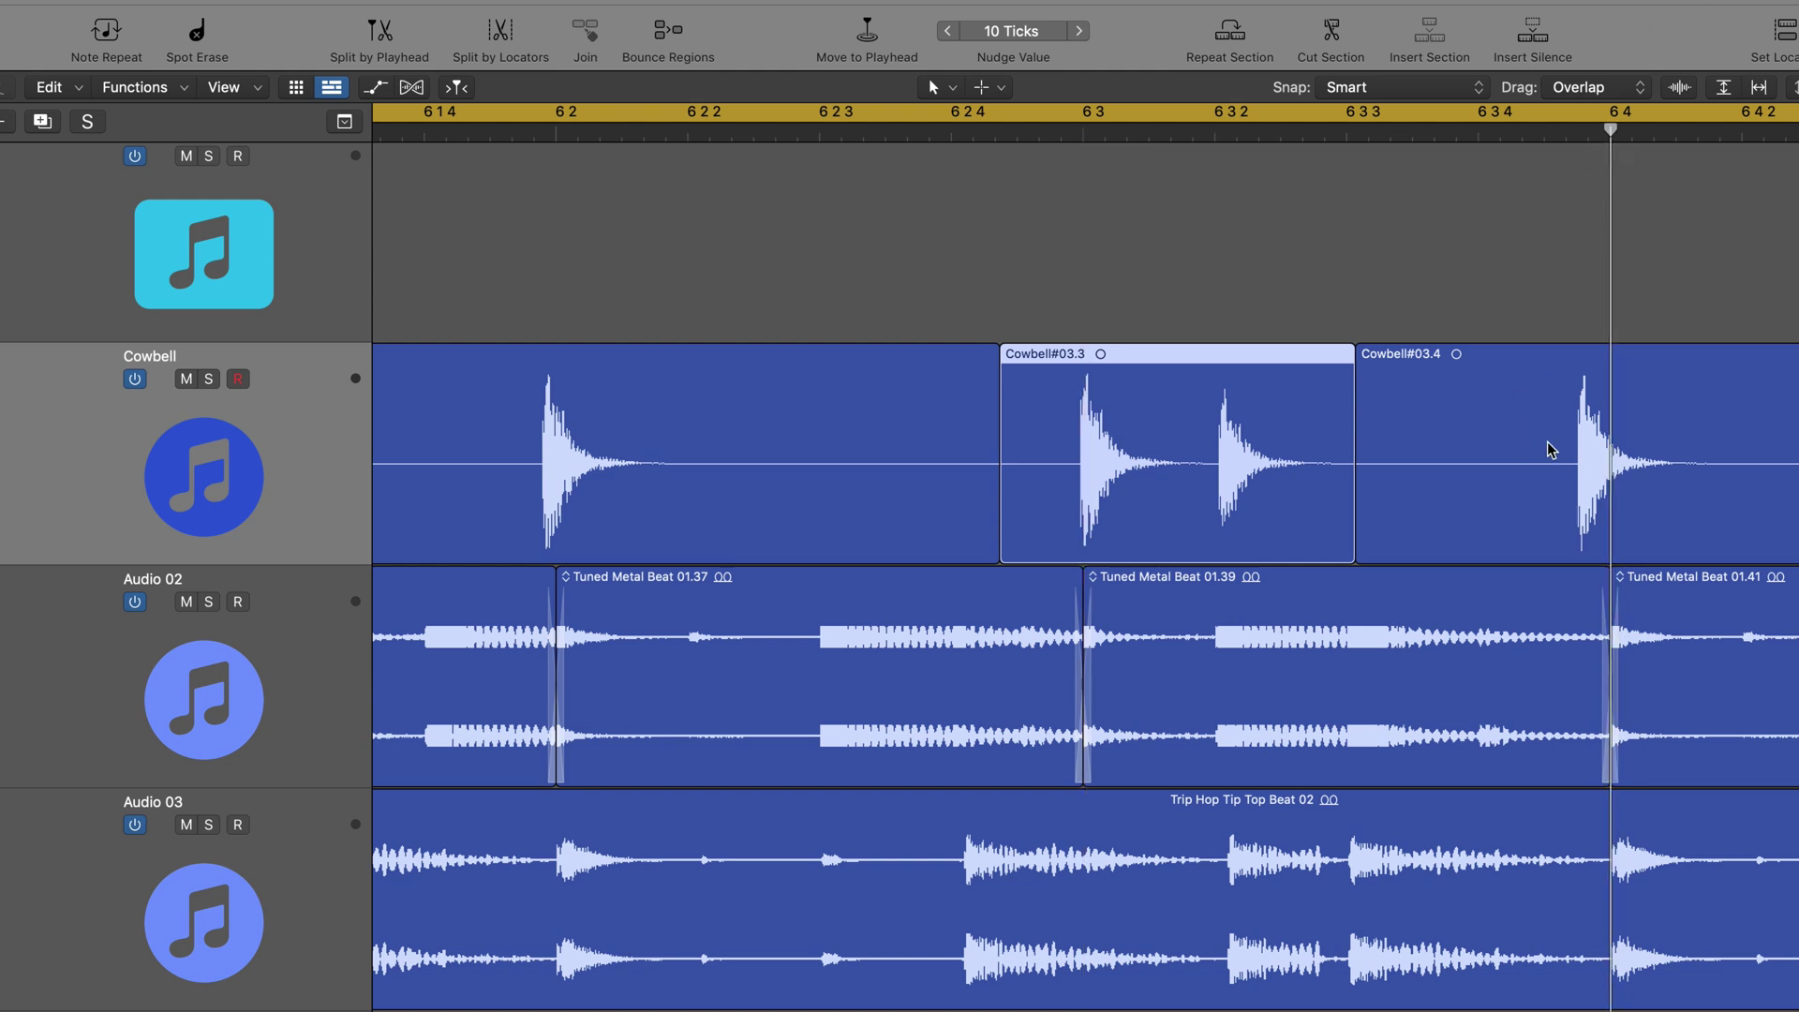
pyautogui.moveTo(1531, 440); pyautogui.dragTo(1725, 448)
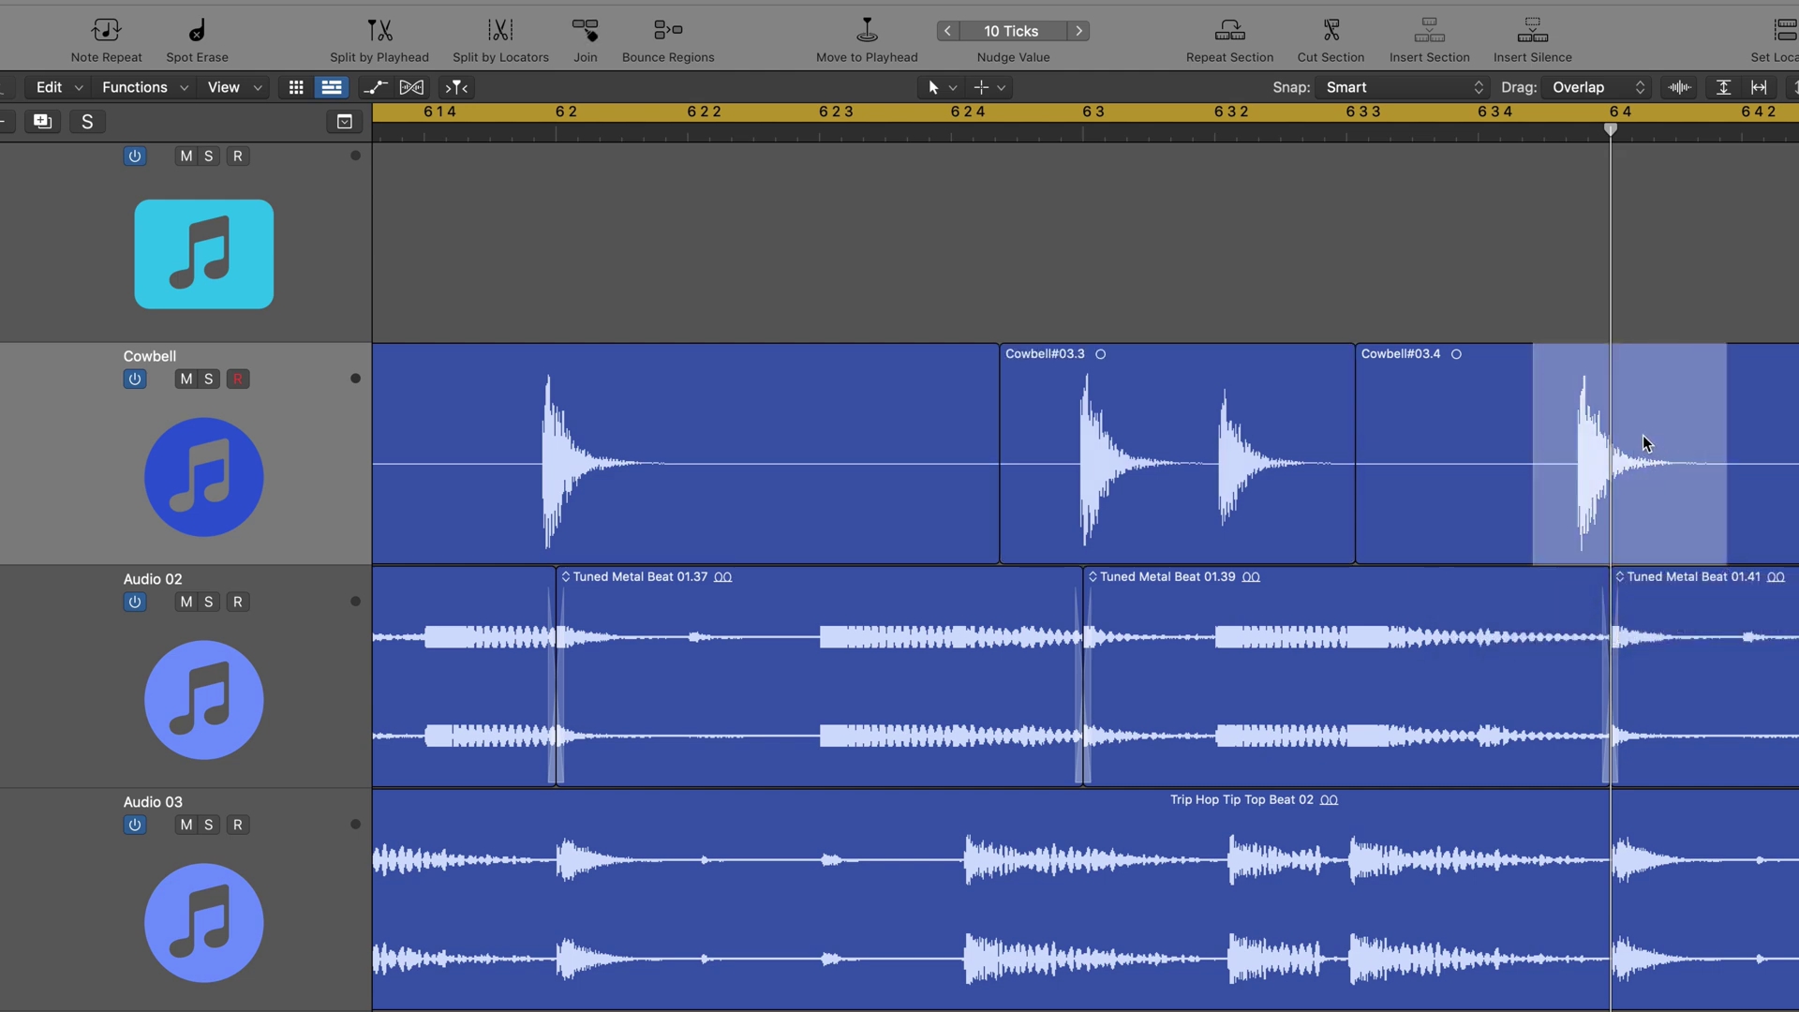
pyautogui.click(1646, 441)
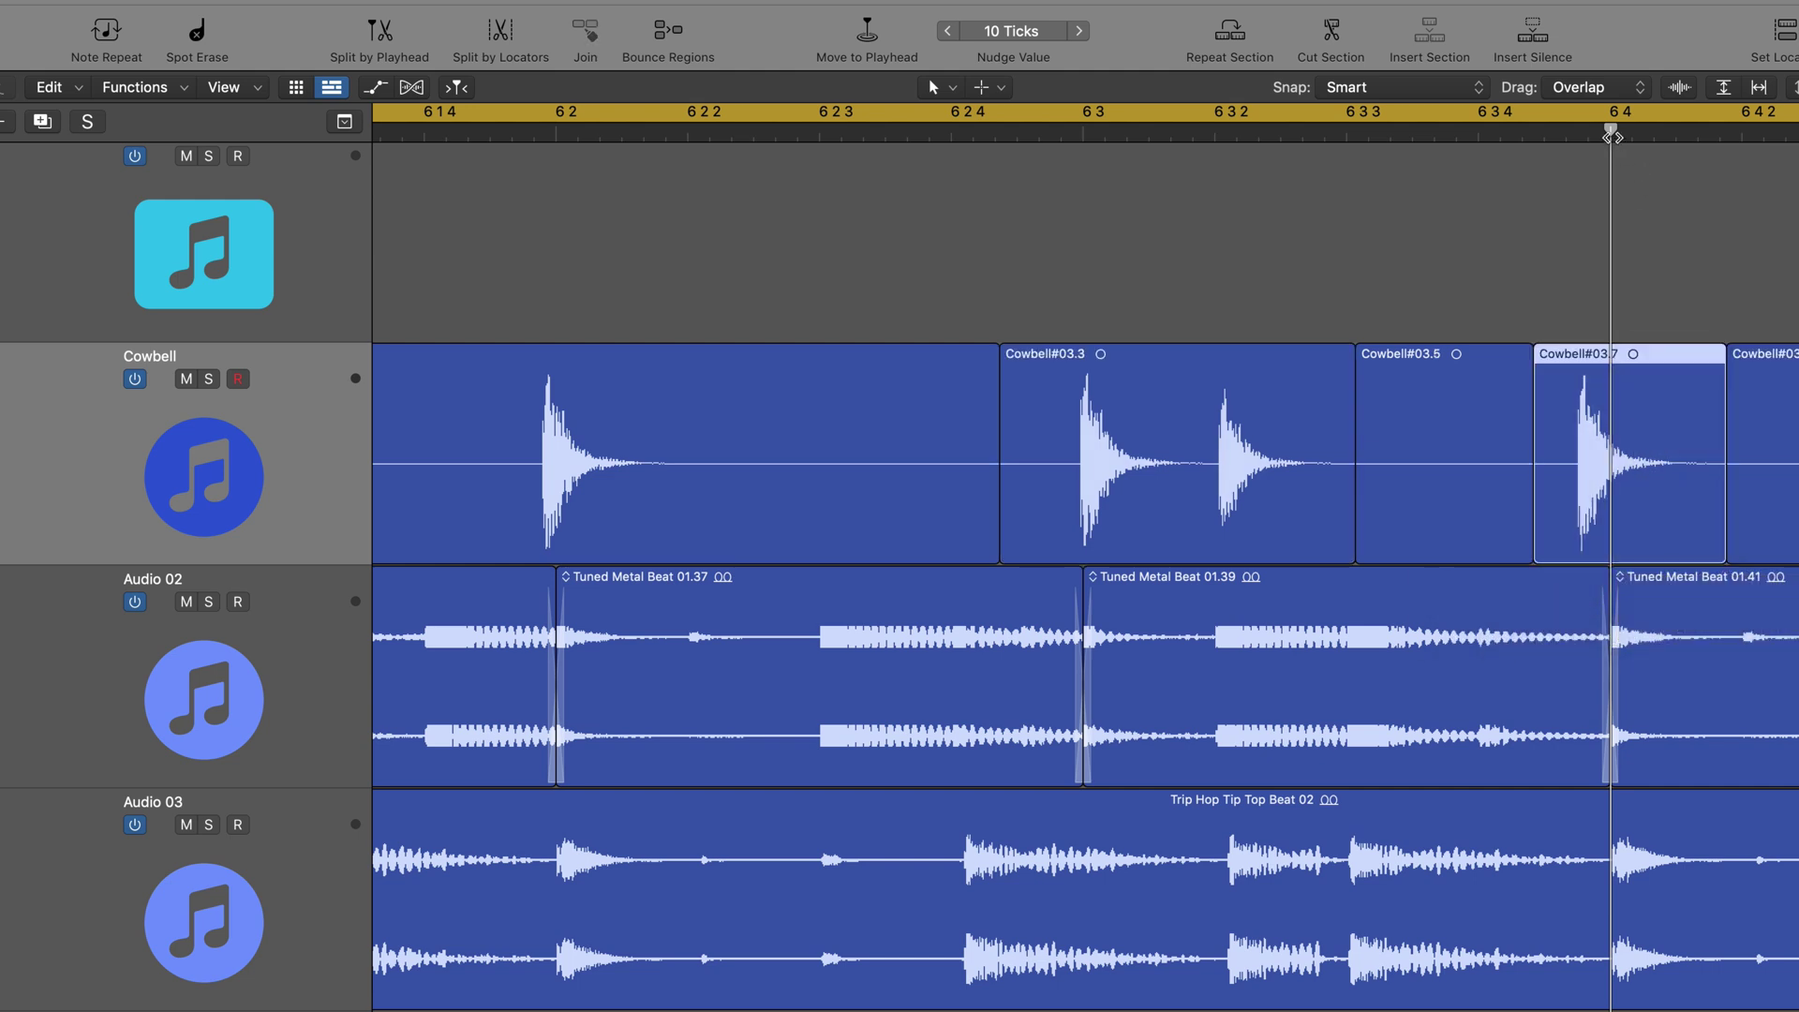
pyautogui.hotkey('ctrl', 'alt', 'Right')
pyautogui.hotkey('ctrl', 'alt', 'Right')
pyautogui.hotkey('ctrl', 'alt', 'Right')
pyautogui.hotkey('ctrl', 'alt', 'Right')
pyautogui.hotkey('ctrl', 'alt', 'Right')
pyautogui.hotkey('ctrl', 'alt', 'Right')
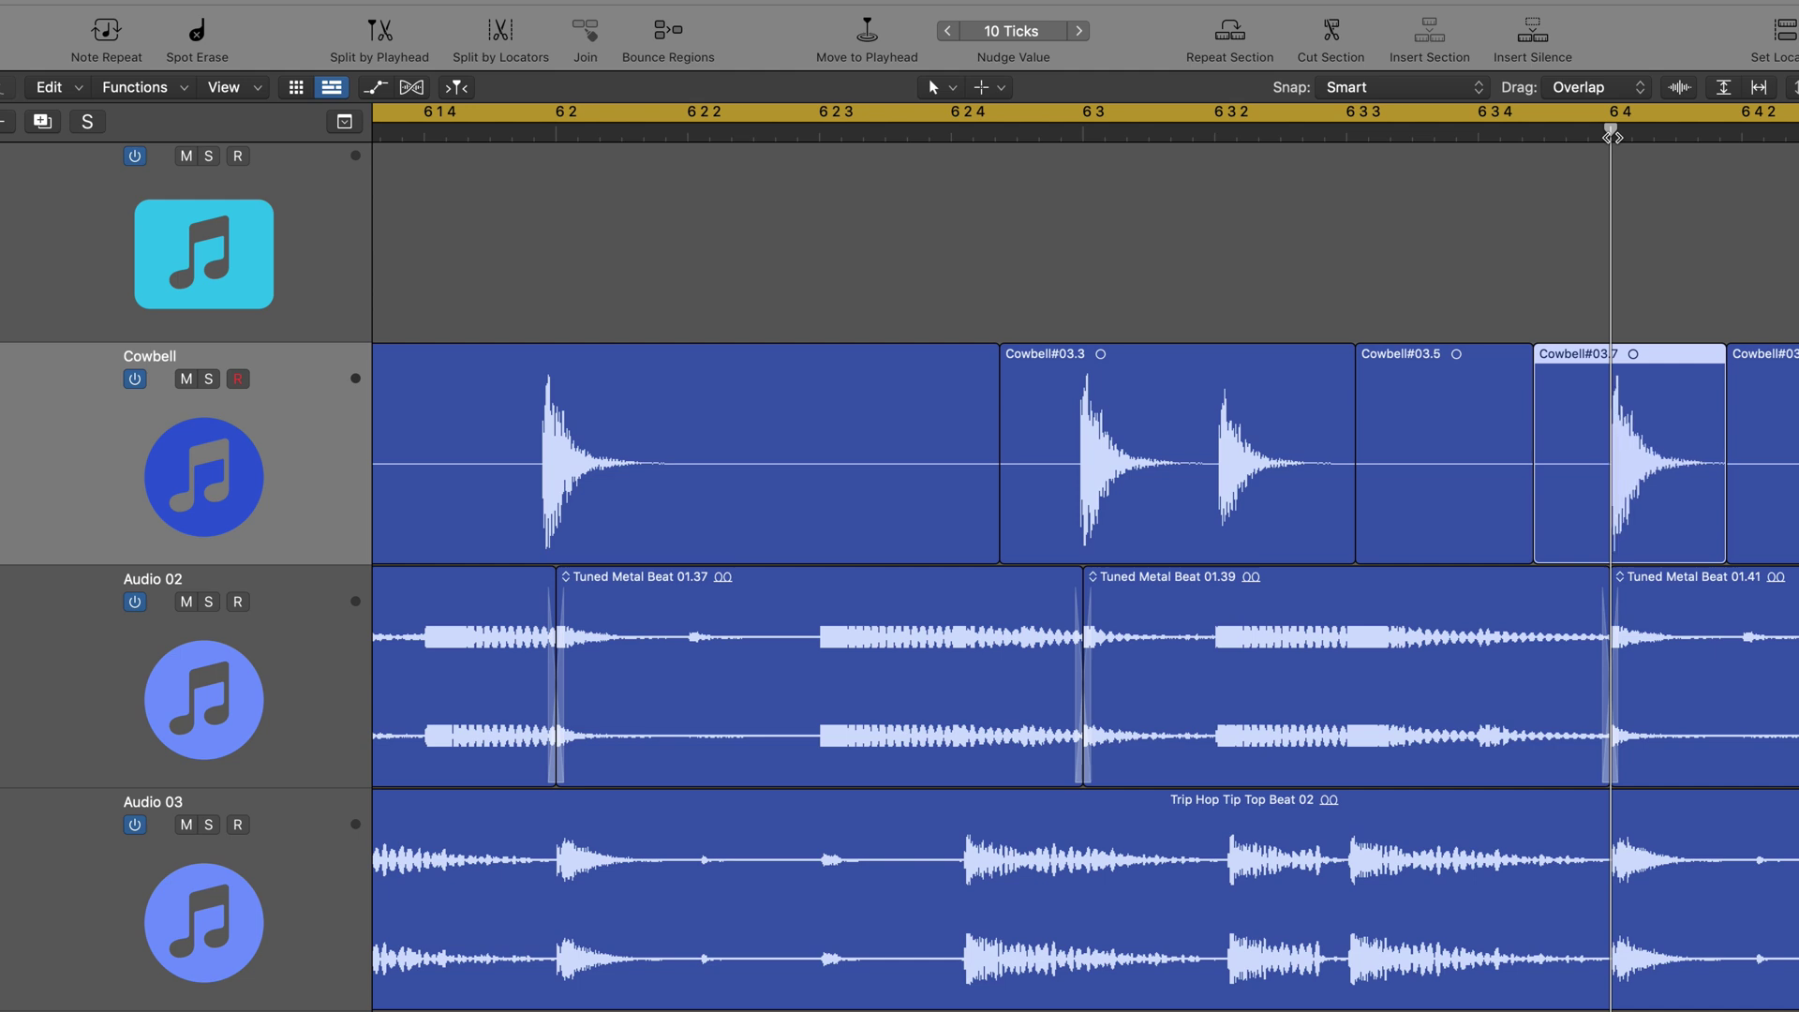
# Place the playhead at 7 2 2 as the timing reference for the nearby cowbell hit.
pyautogui.hscroll(10, 1538, 221)
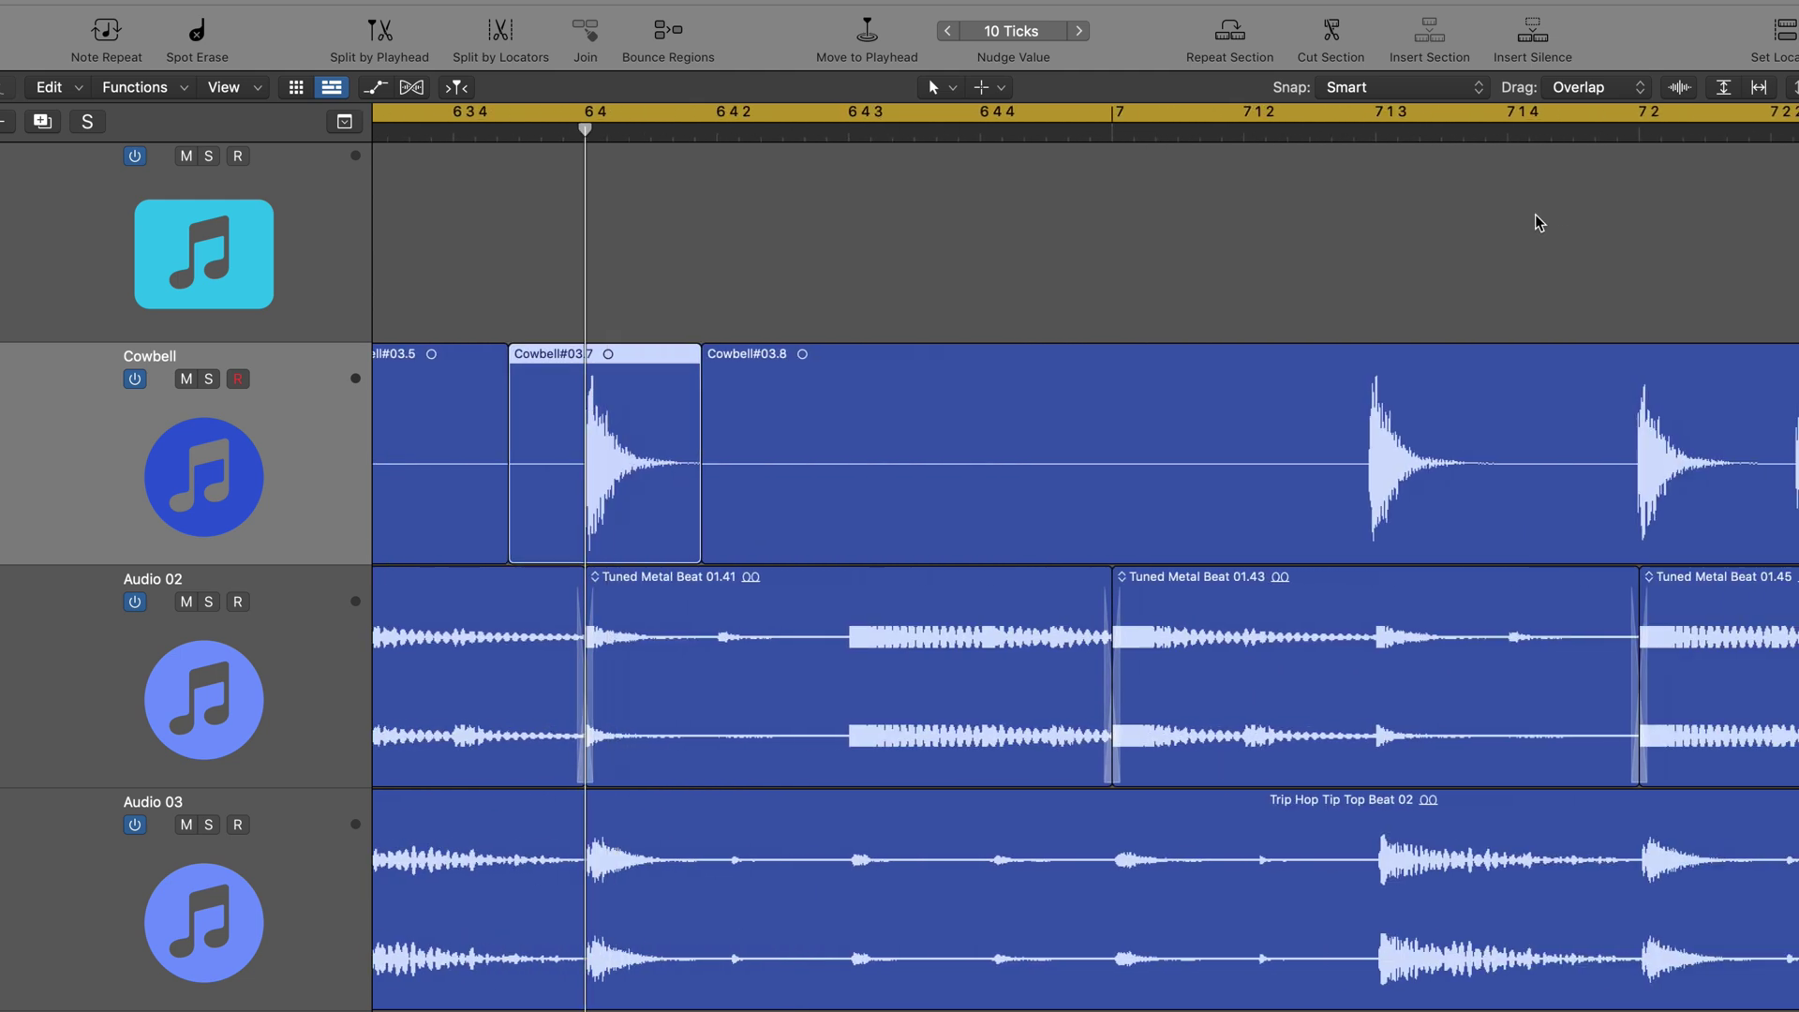
pyautogui.moveTo(1227, 139); pyautogui.dragTo(1617, 198)
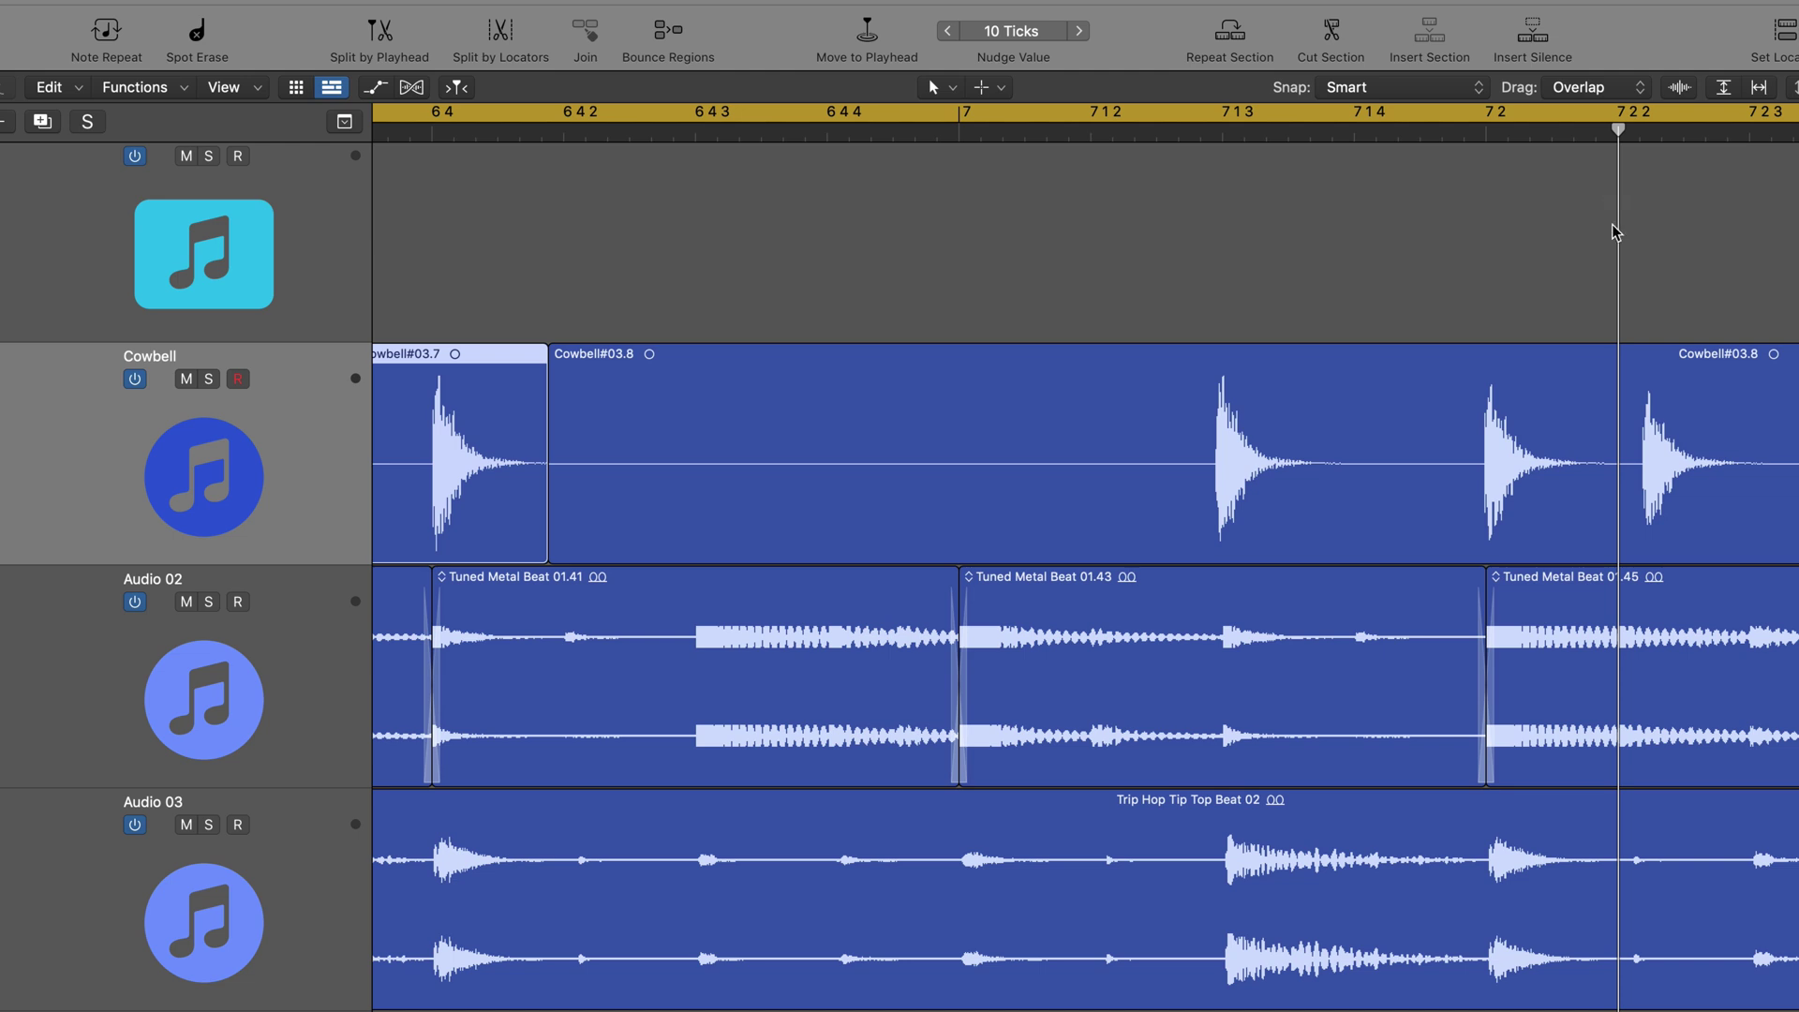
pyautogui.moveTo(1620, 434); pyautogui.dragTo(1773, 448)
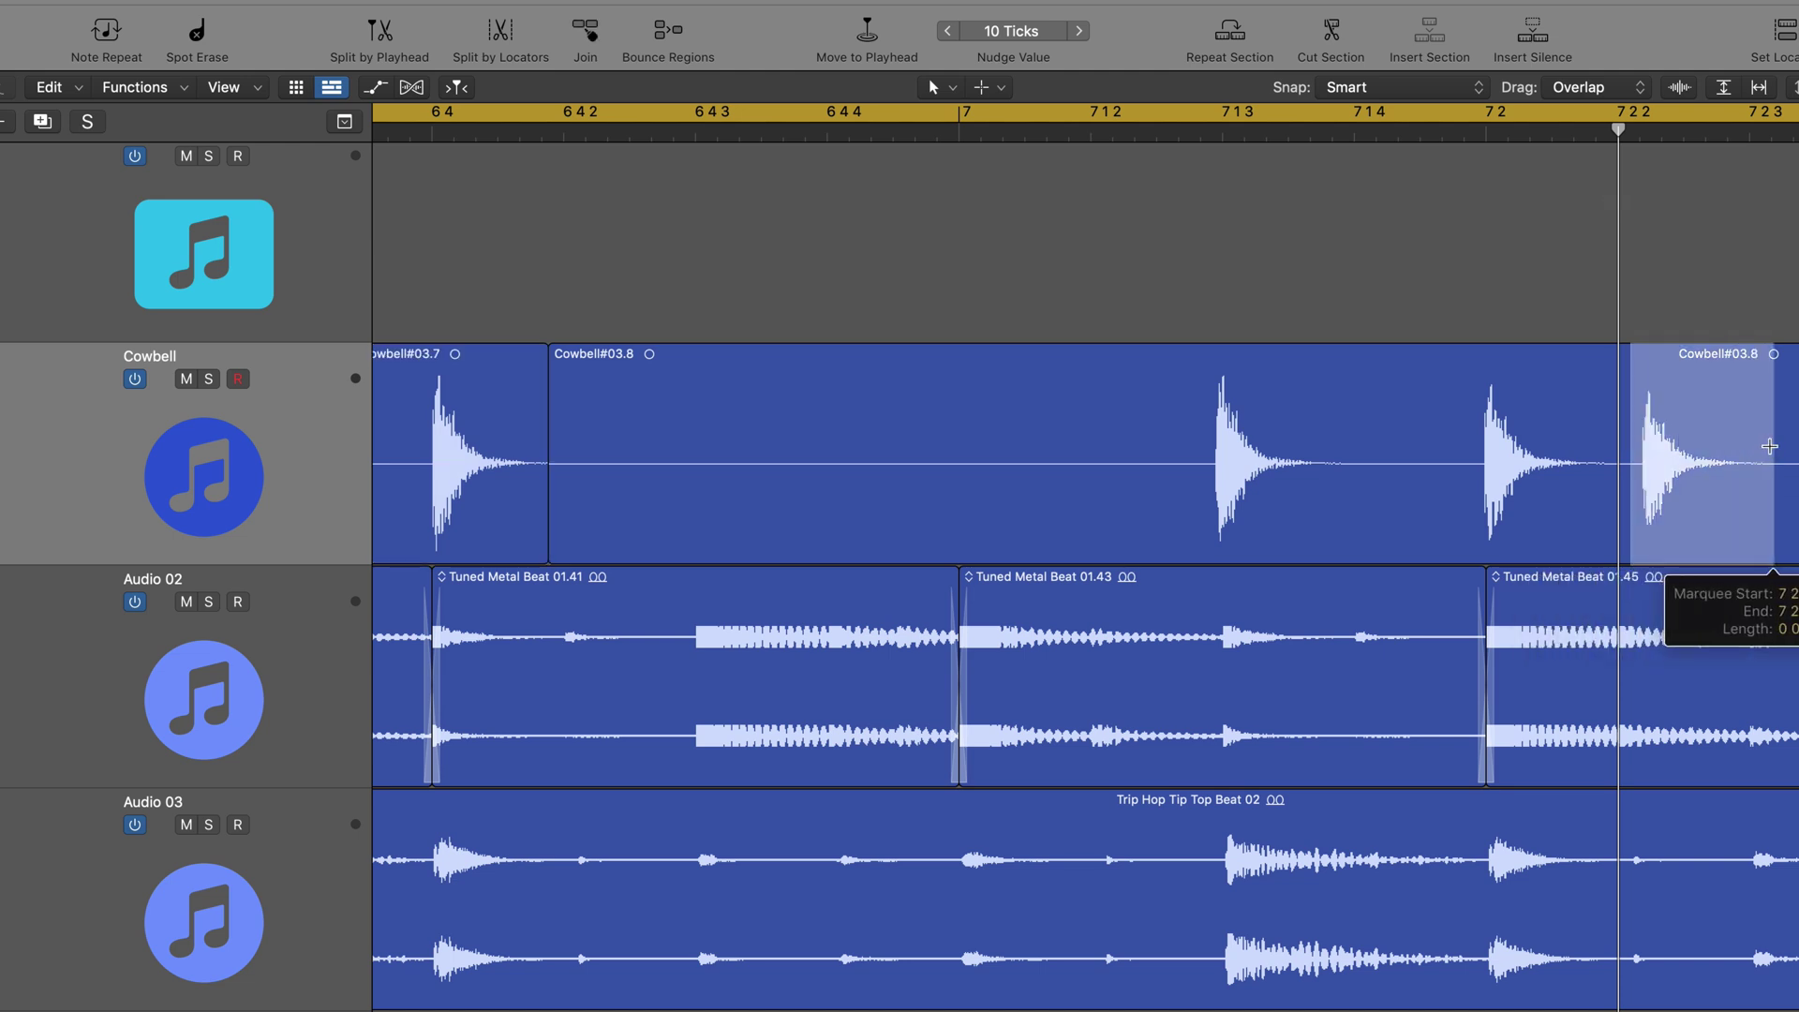
pyautogui.click(1759, 452)
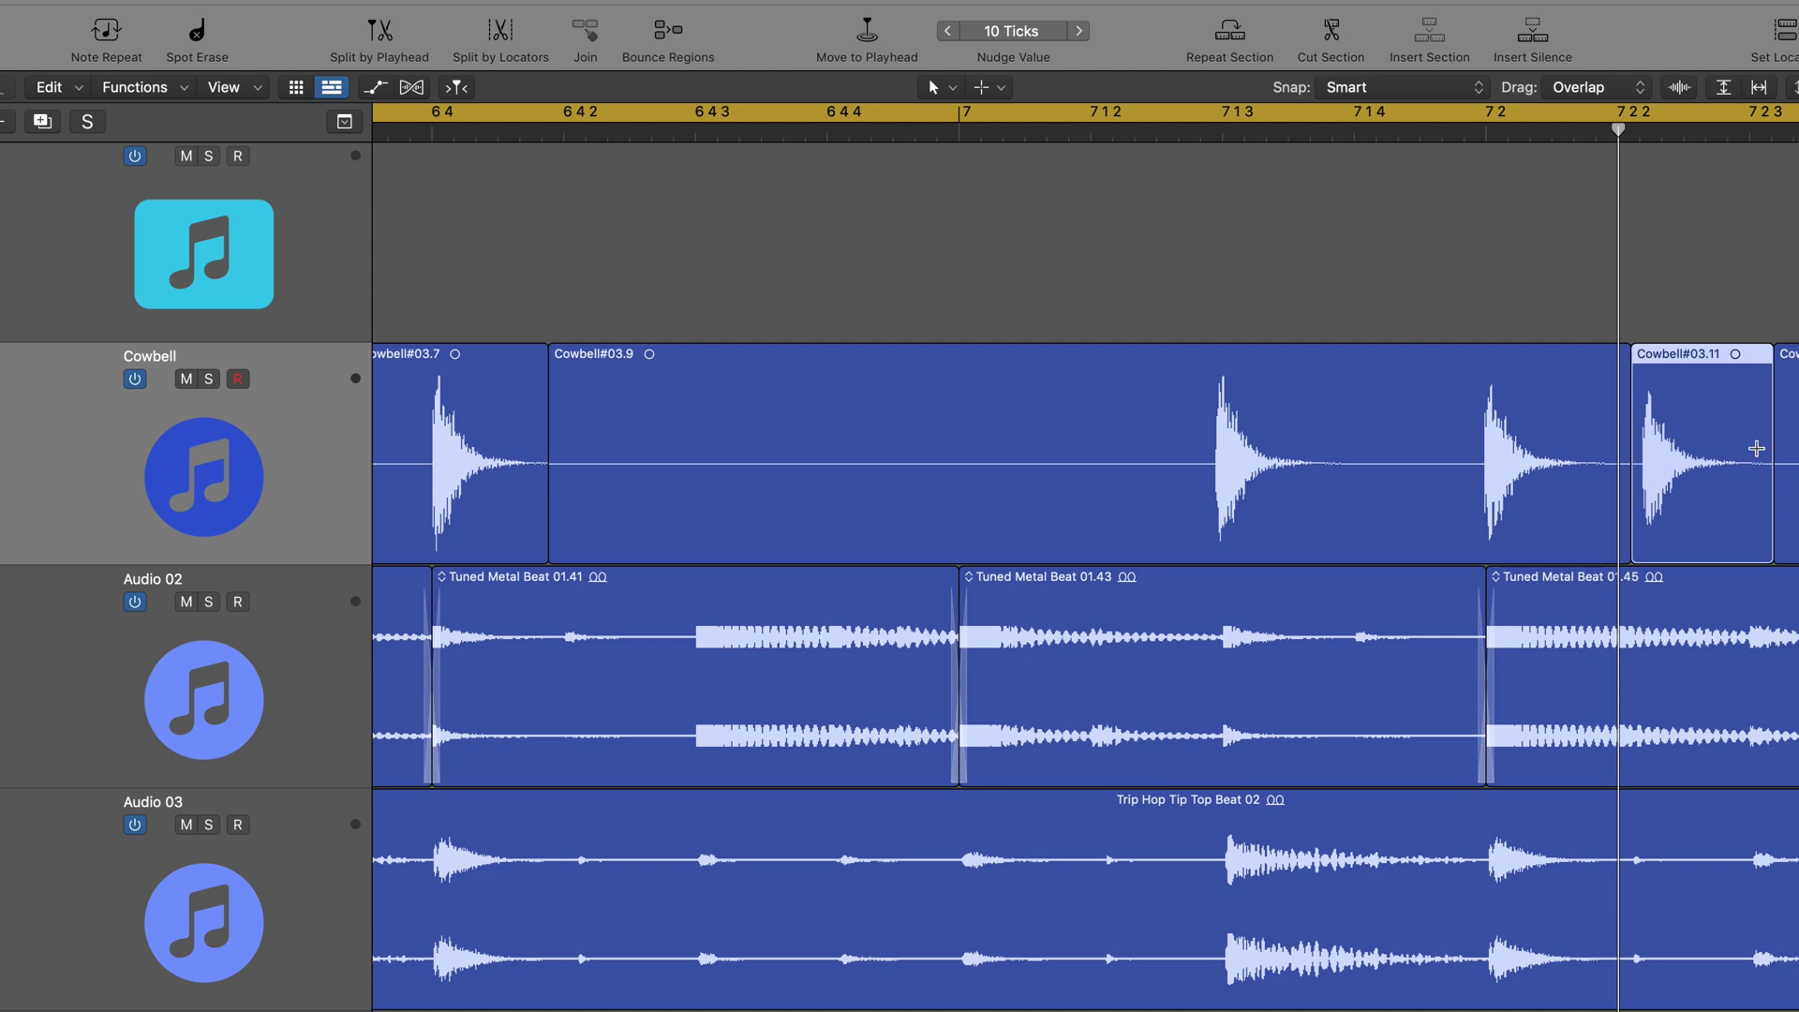
pyautogui.press('super+z')
# Split out the cowbell hit just after 7 2 2 and slip its audio left in 10 Ticks increments to line up with the playhead.
pyautogui.hscroll(-2, 1757, 449)
pyautogui.hscroll(6, 1759, 454)
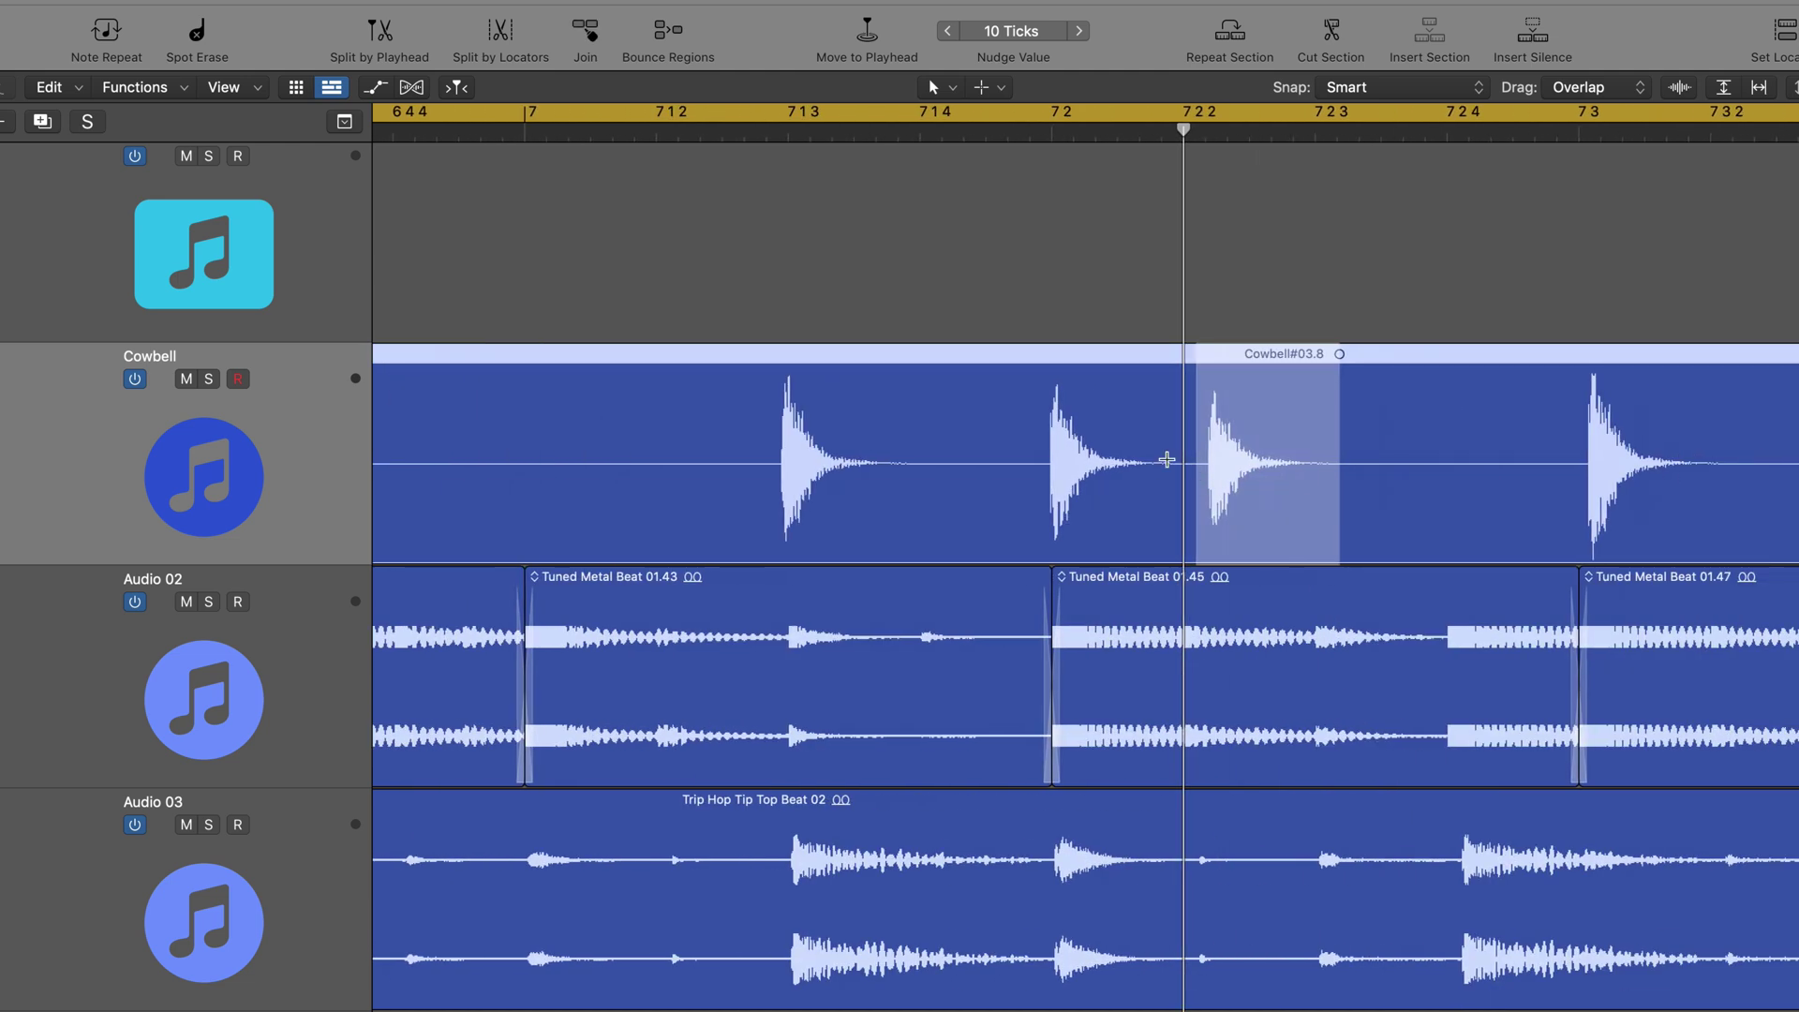
pyautogui.moveTo(1171, 460); pyautogui.dragTo(1344, 465)
pyautogui.click(1253, 482)
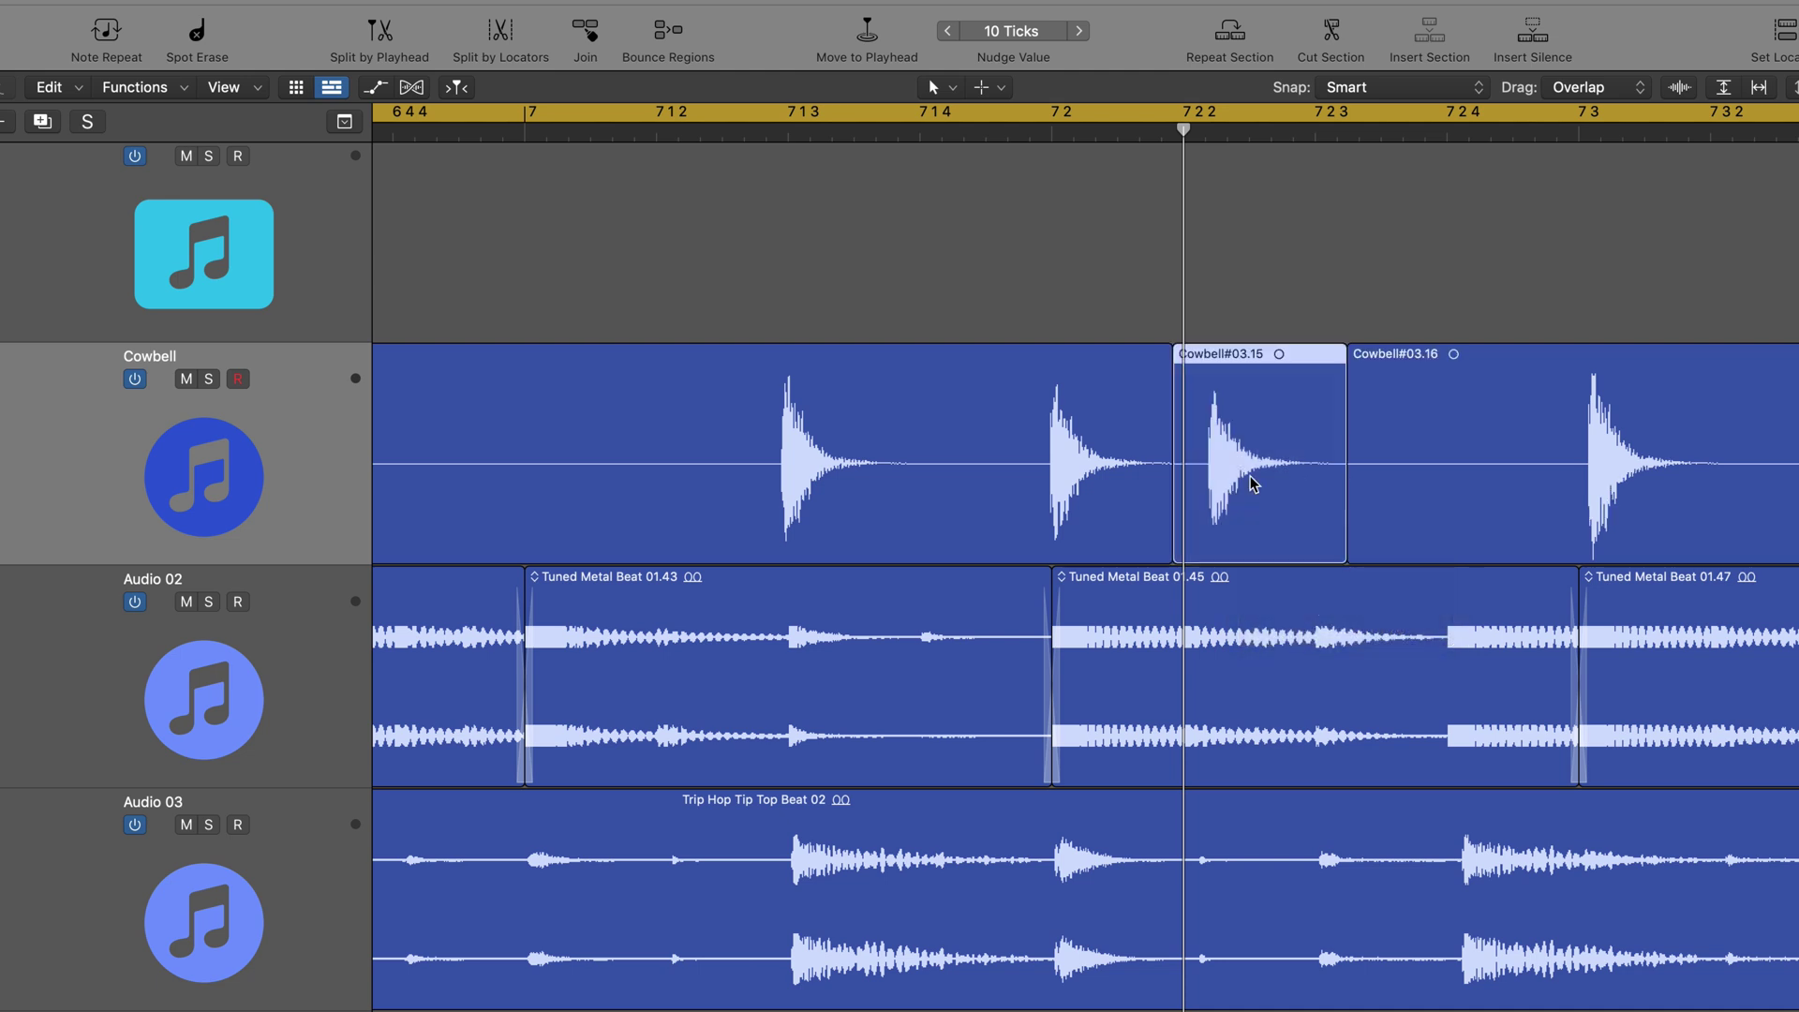
pyautogui.hotkey('ctrl', 'alt', 'Left')
pyautogui.hotkey('ctrl', 'alt', 'Left')
pyautogui.hotkey('ctrl', 'alt', 'Left')
pyautogui.hotkey('ctrl', 'alt', 'Left')
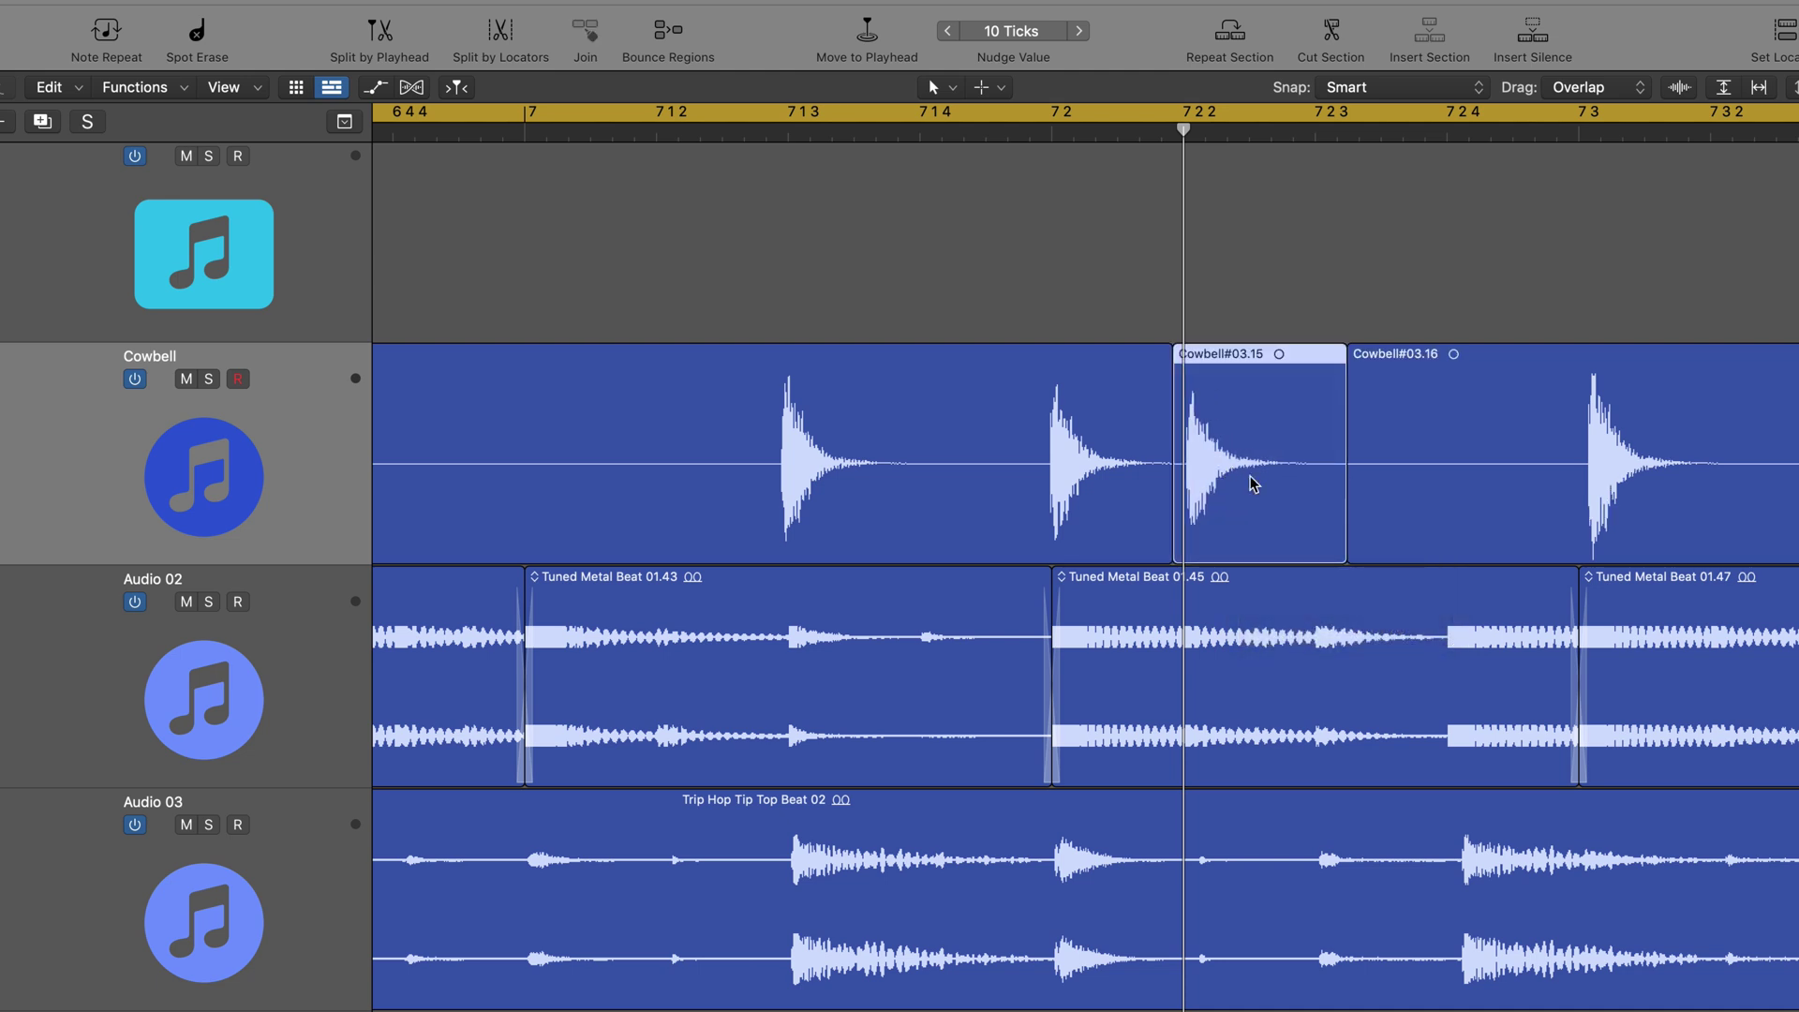
# Split out the cowbell hit near 7 3 4 and slip its audio left in 10 Ticks increments to line up with 7 3 4.
pyautogui.hscroll(2, 1250, 468)
pyautogui.click(1434, 134)
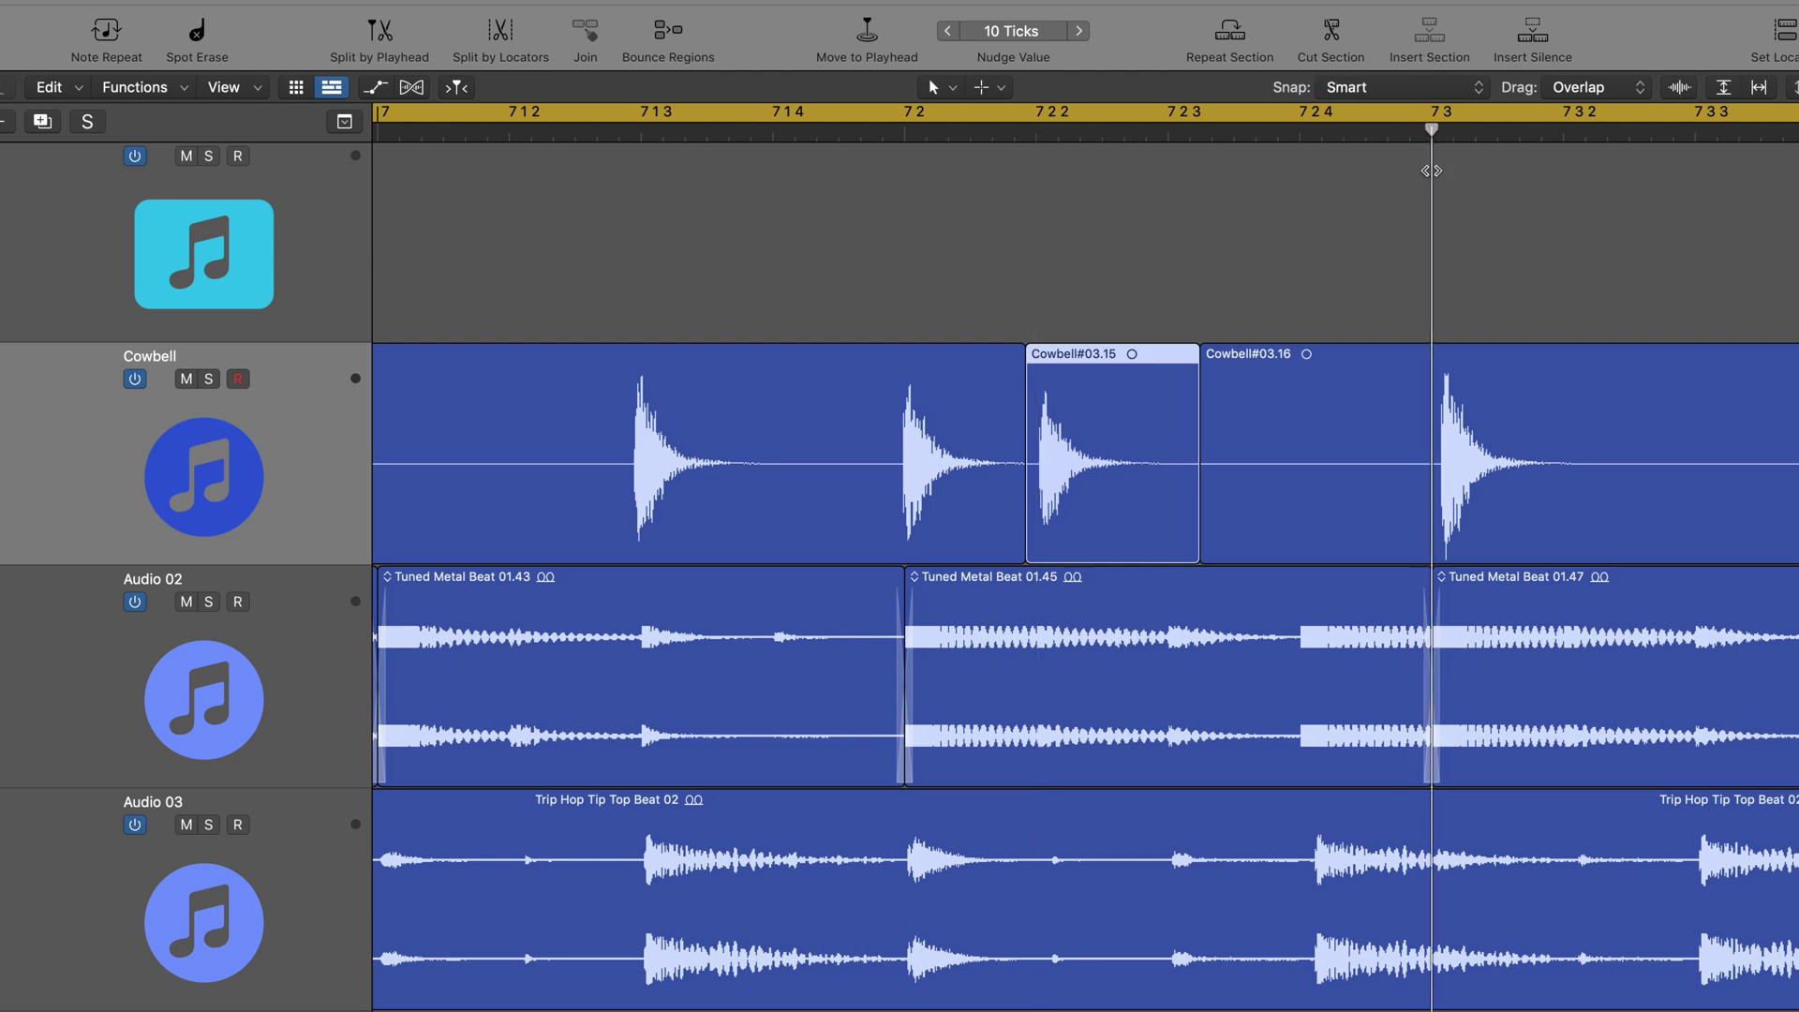
pyautogui.hscroll(3, 1442, 180)
pyautogui.hscroll(2, 1428, 186)
pyautogui.click(1449, 137)
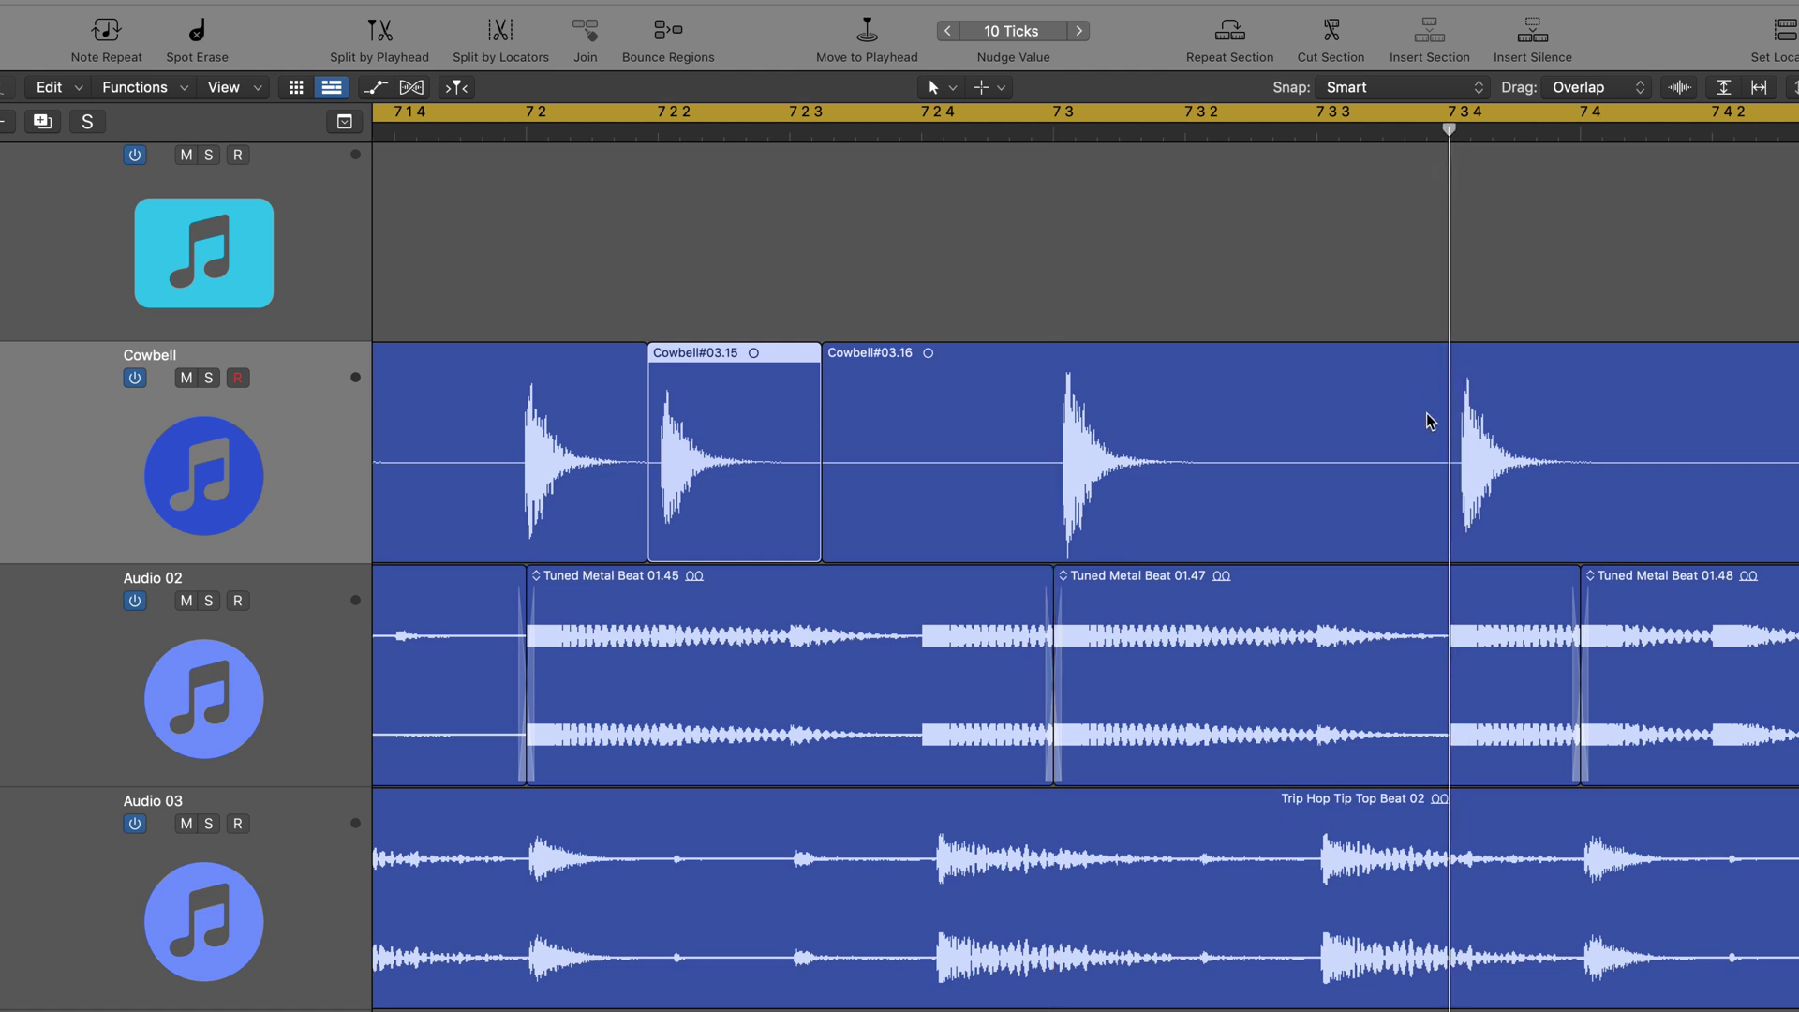
pyautogui.moveTo(1430, 420); pyautogui.dragTo(1562, 429)
pyautogui.click(1541, 434)
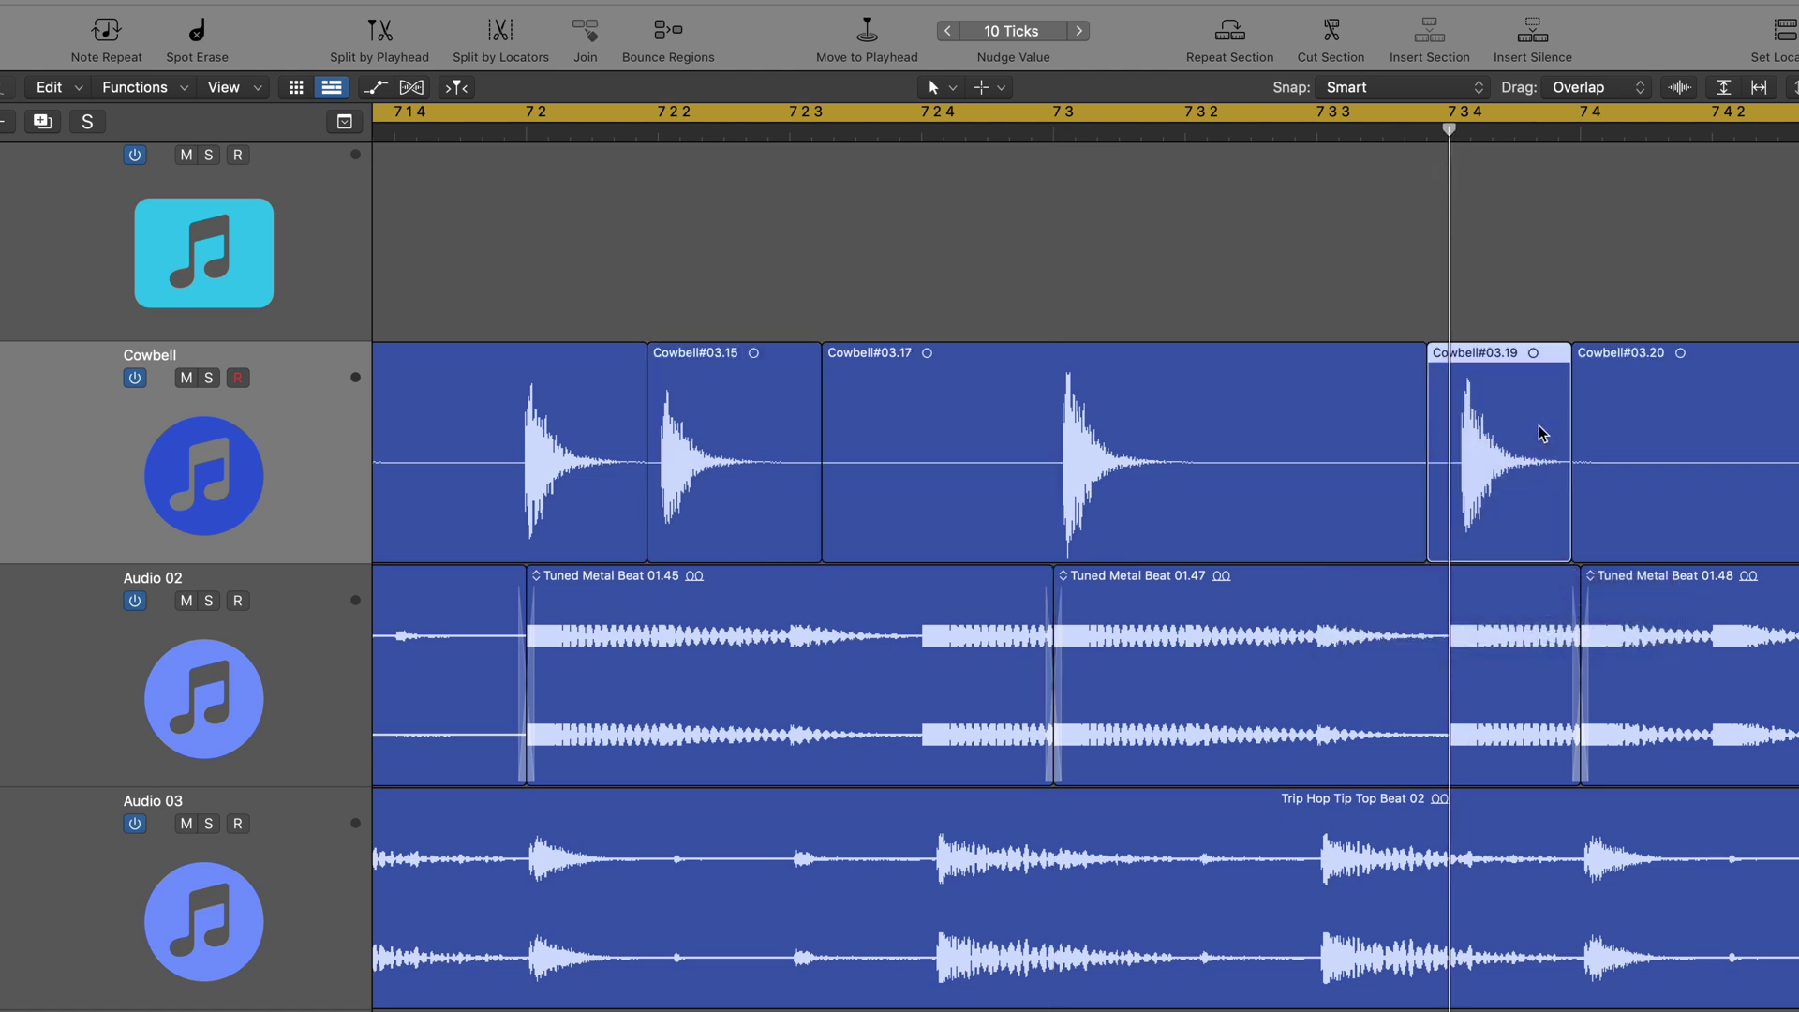
pyautogui.hotkey('ctrl', 'alt', 'Left')
pyautogui.hotkey('ctrl', 'alt', 'Left')
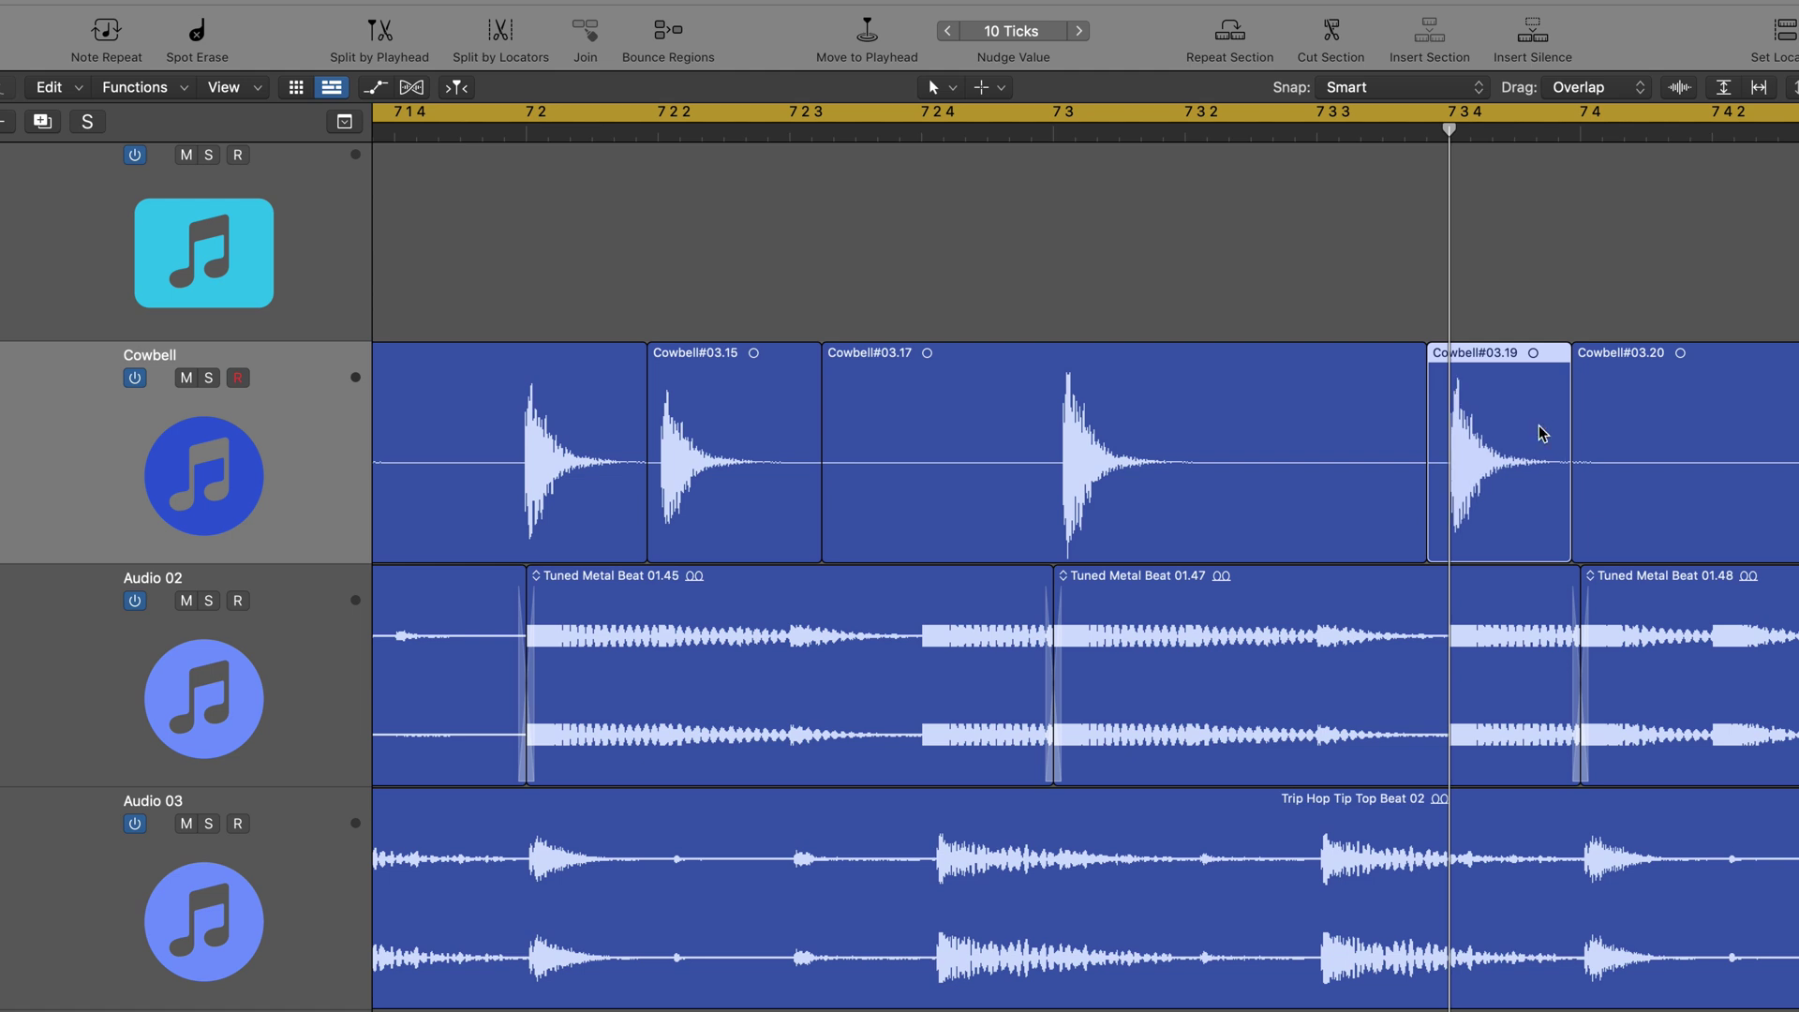
# Check the timing of the next cowbell hits by placing the playhead at 7 4 3 and 8 1 3.
pyautogui.hscroll(10, 1541, 433)
pyautogui.click(1266, 134)
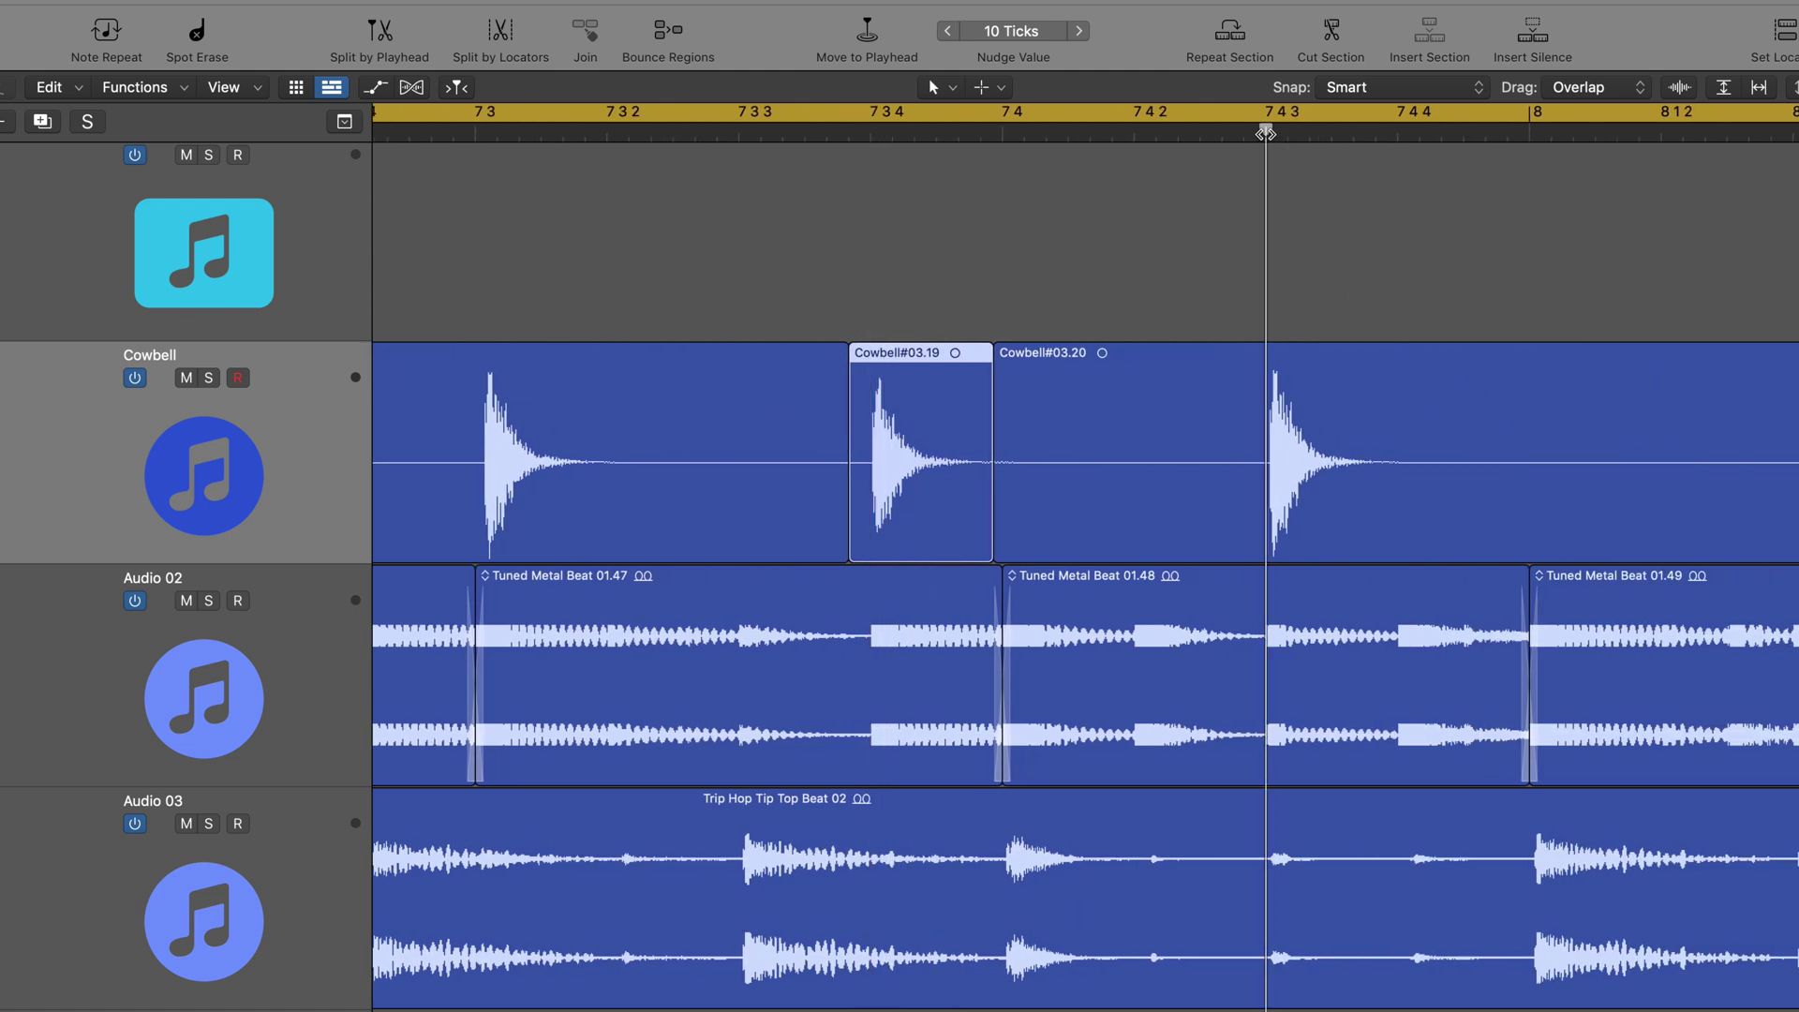
pyautogui.click(1792, 134)
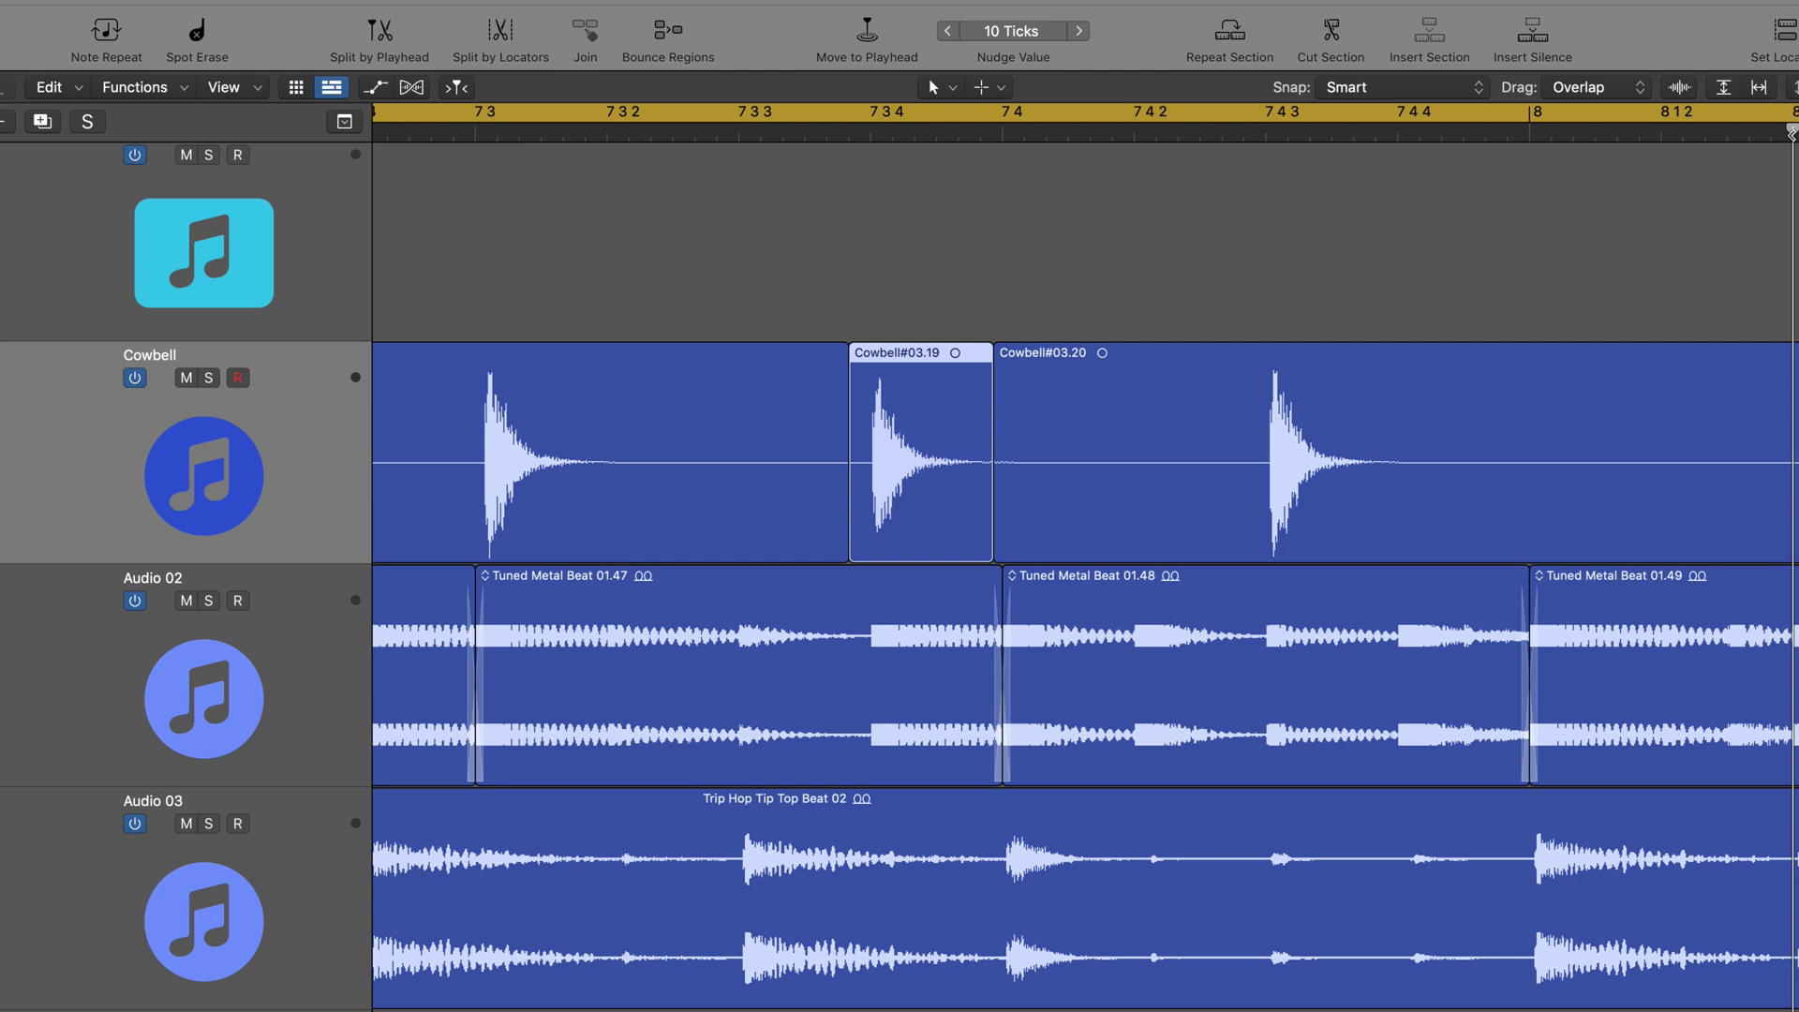
pyautogui.hscroll(2, 1755, 167)
pyautogui.hscroll(10, 1757, 169)
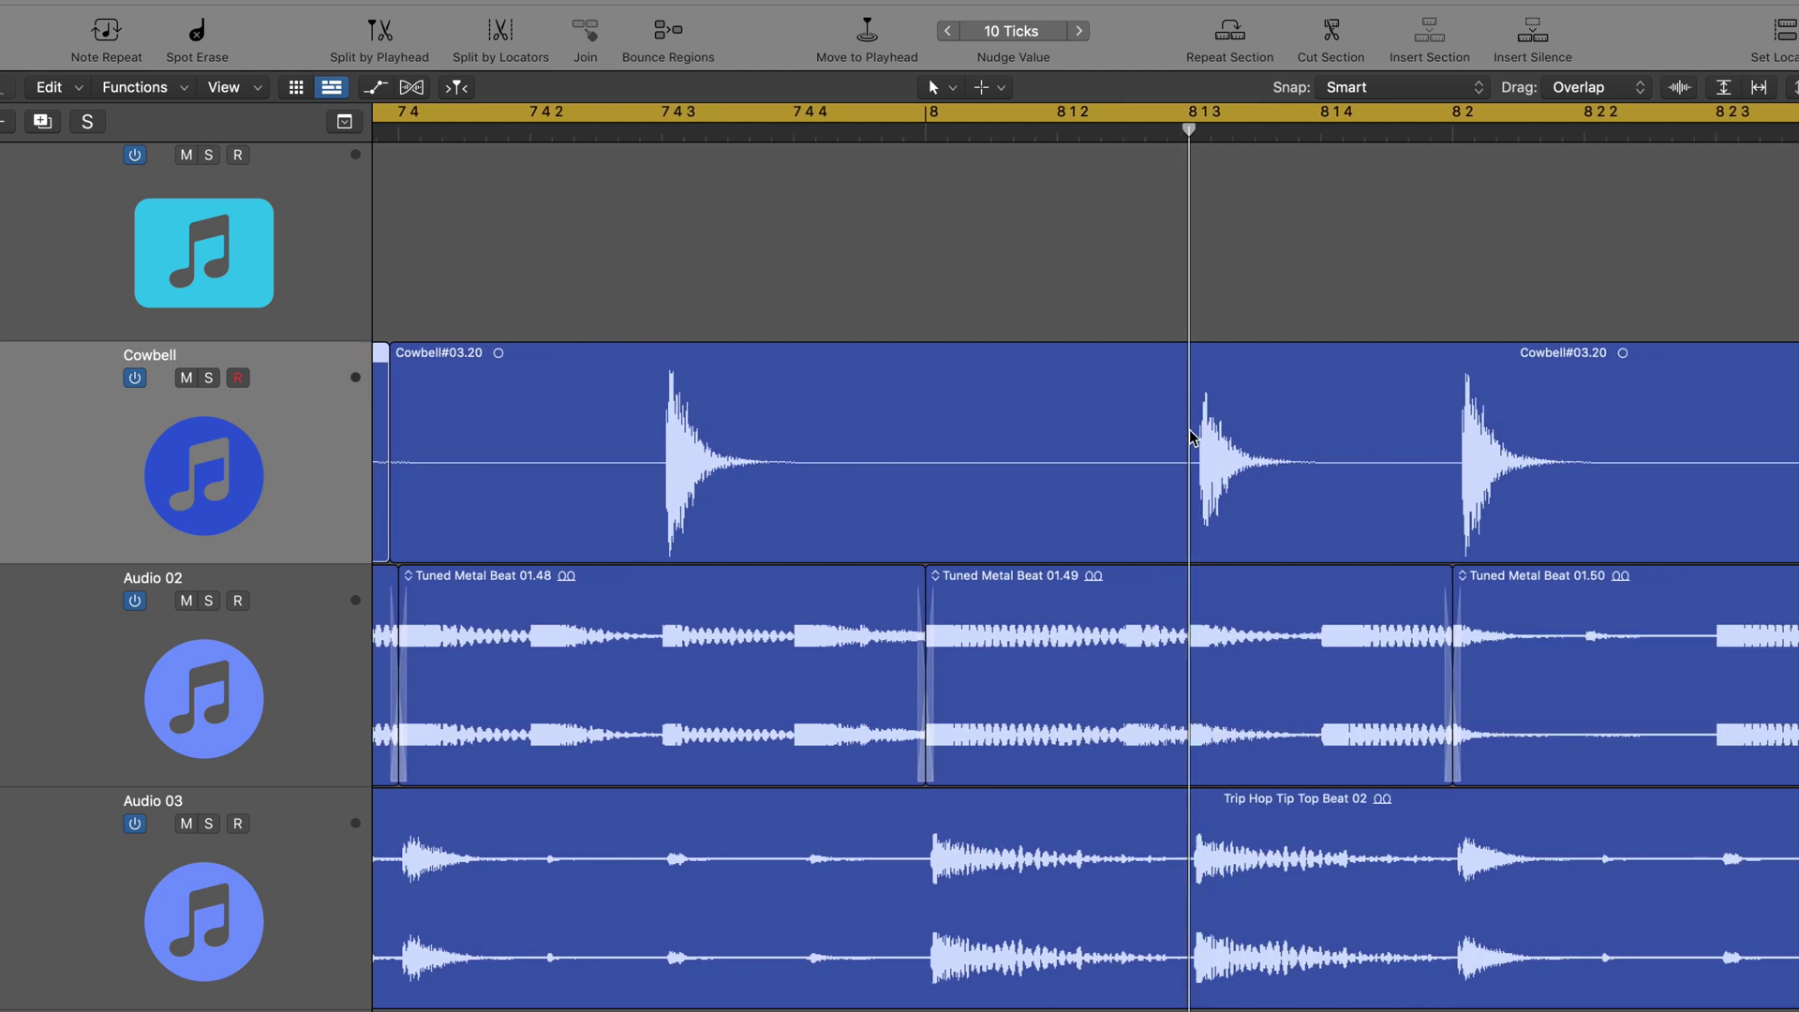
# Split out the cowbell hit near 8 1 3 and slip its audio left in 10 Ticks increments to line up with 8 1 3.
pyautogui.moveTo(1169, 453); pyautogui.dragTo(1293, 463)
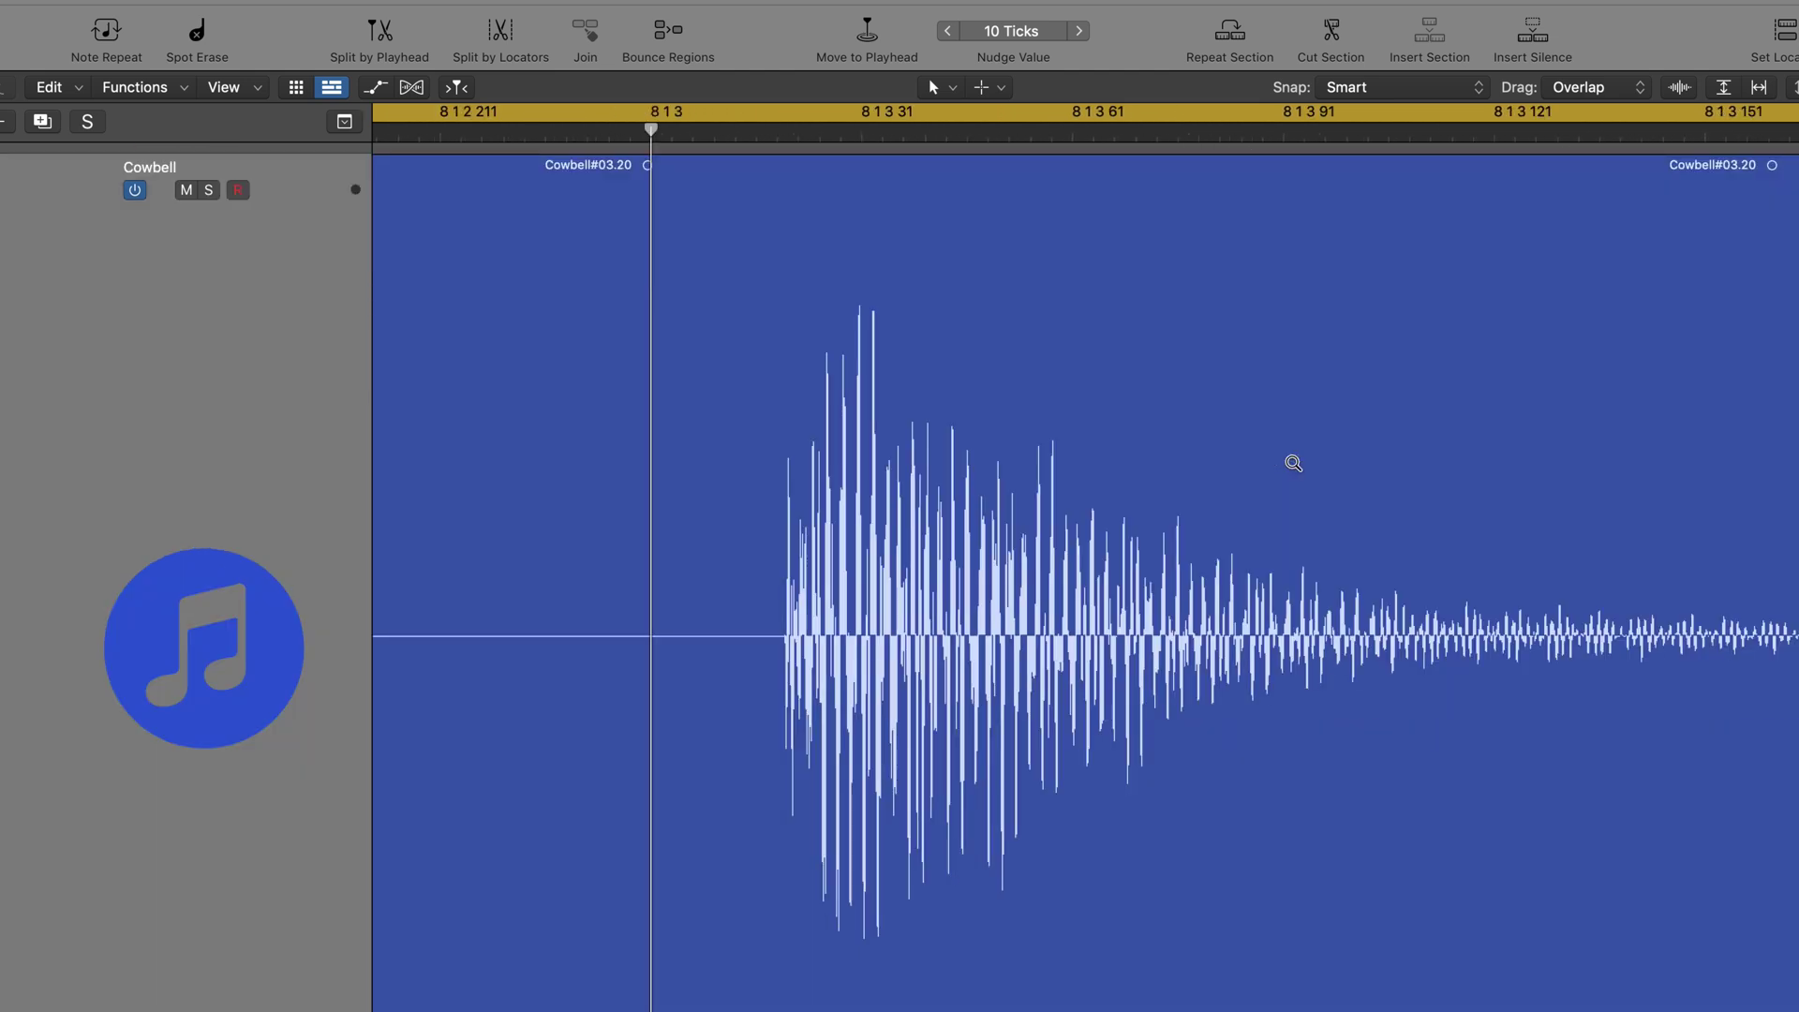
pyautogui.click(1293, 463)
pyautogui.moveTo(1148, 429); pyautogui.dragTo(1303, 440)
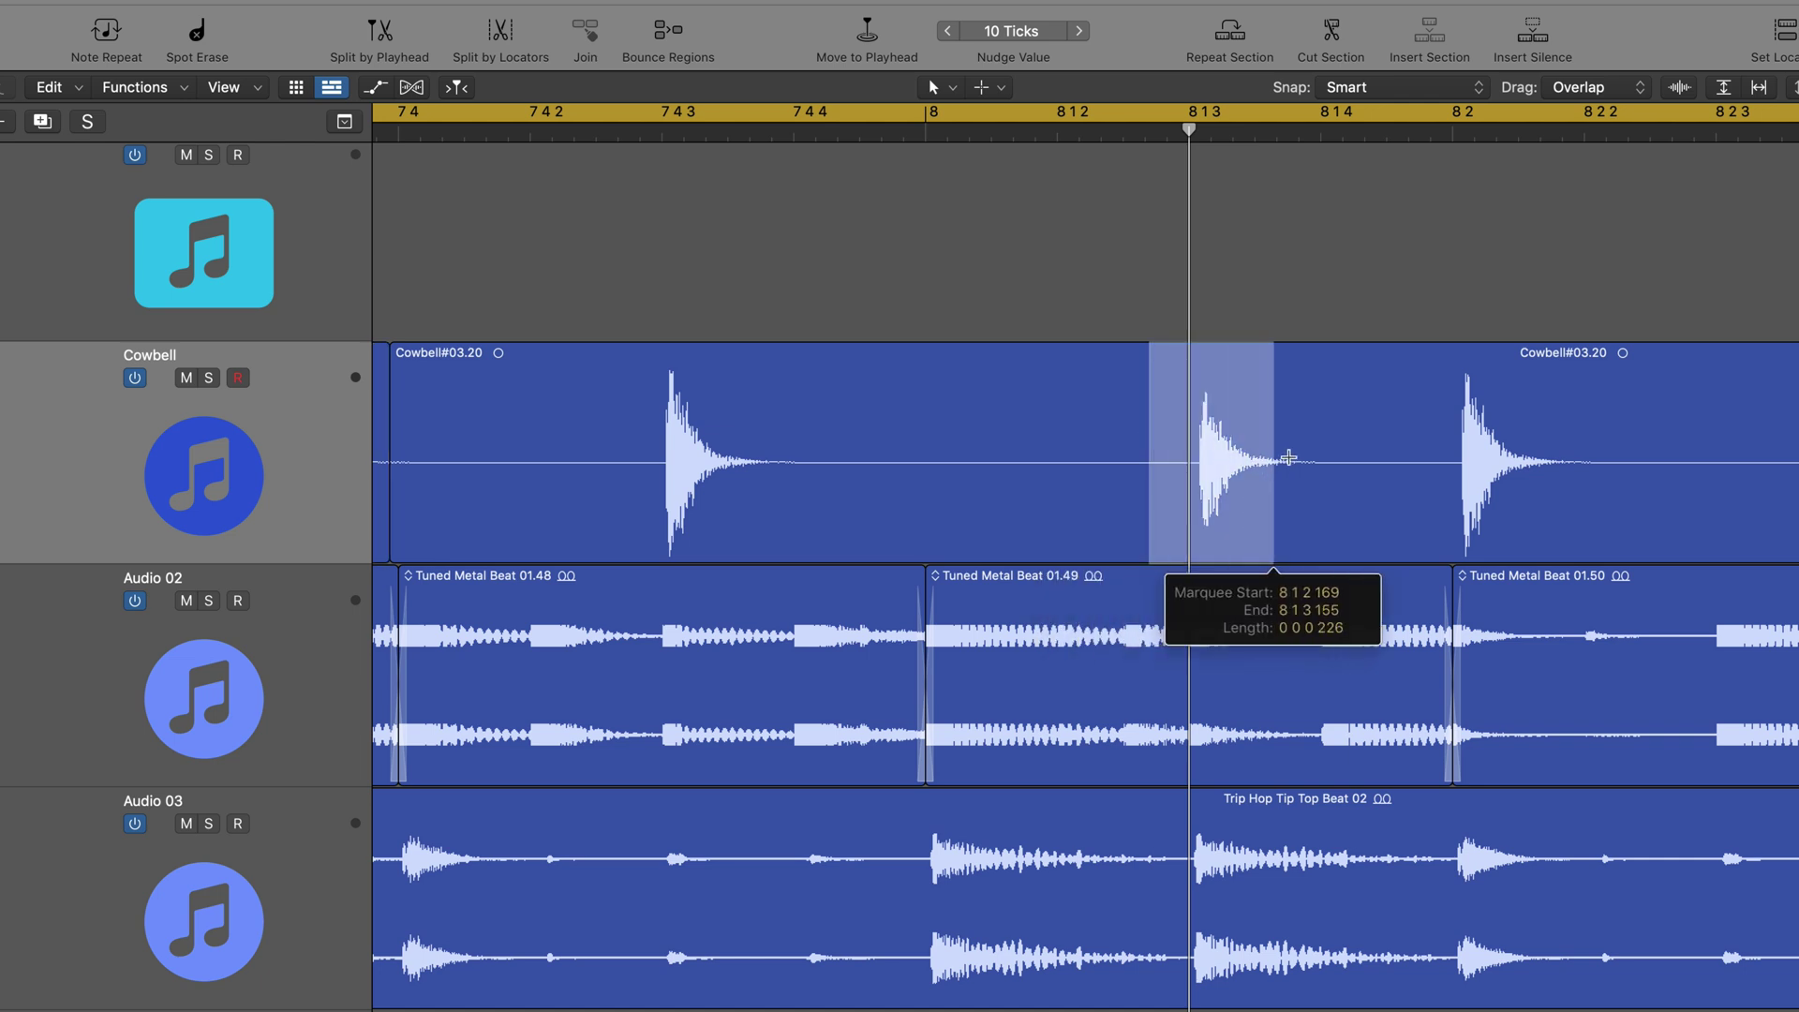
pyautogui.click(1264, 430)
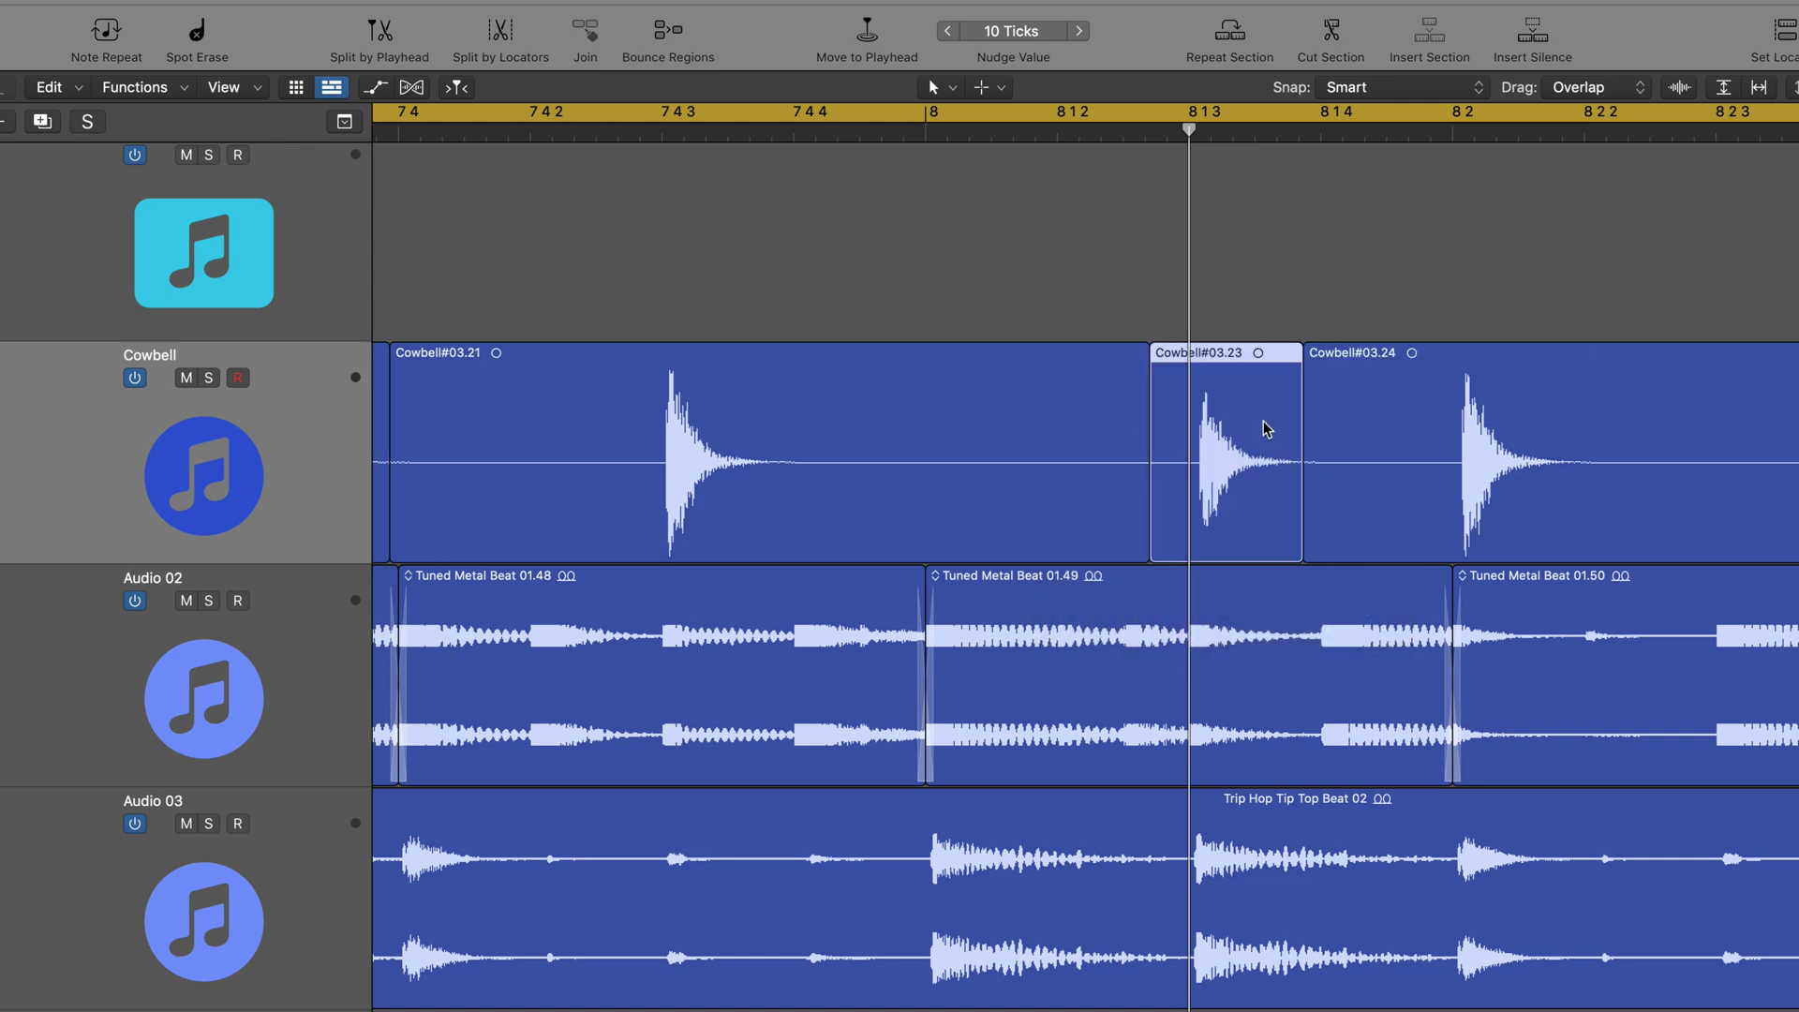
pyautogui.hotkey('ctrl', 'alt', 'Left')
pyautogui.hotkey('ctrl', 'alt', 'Left')
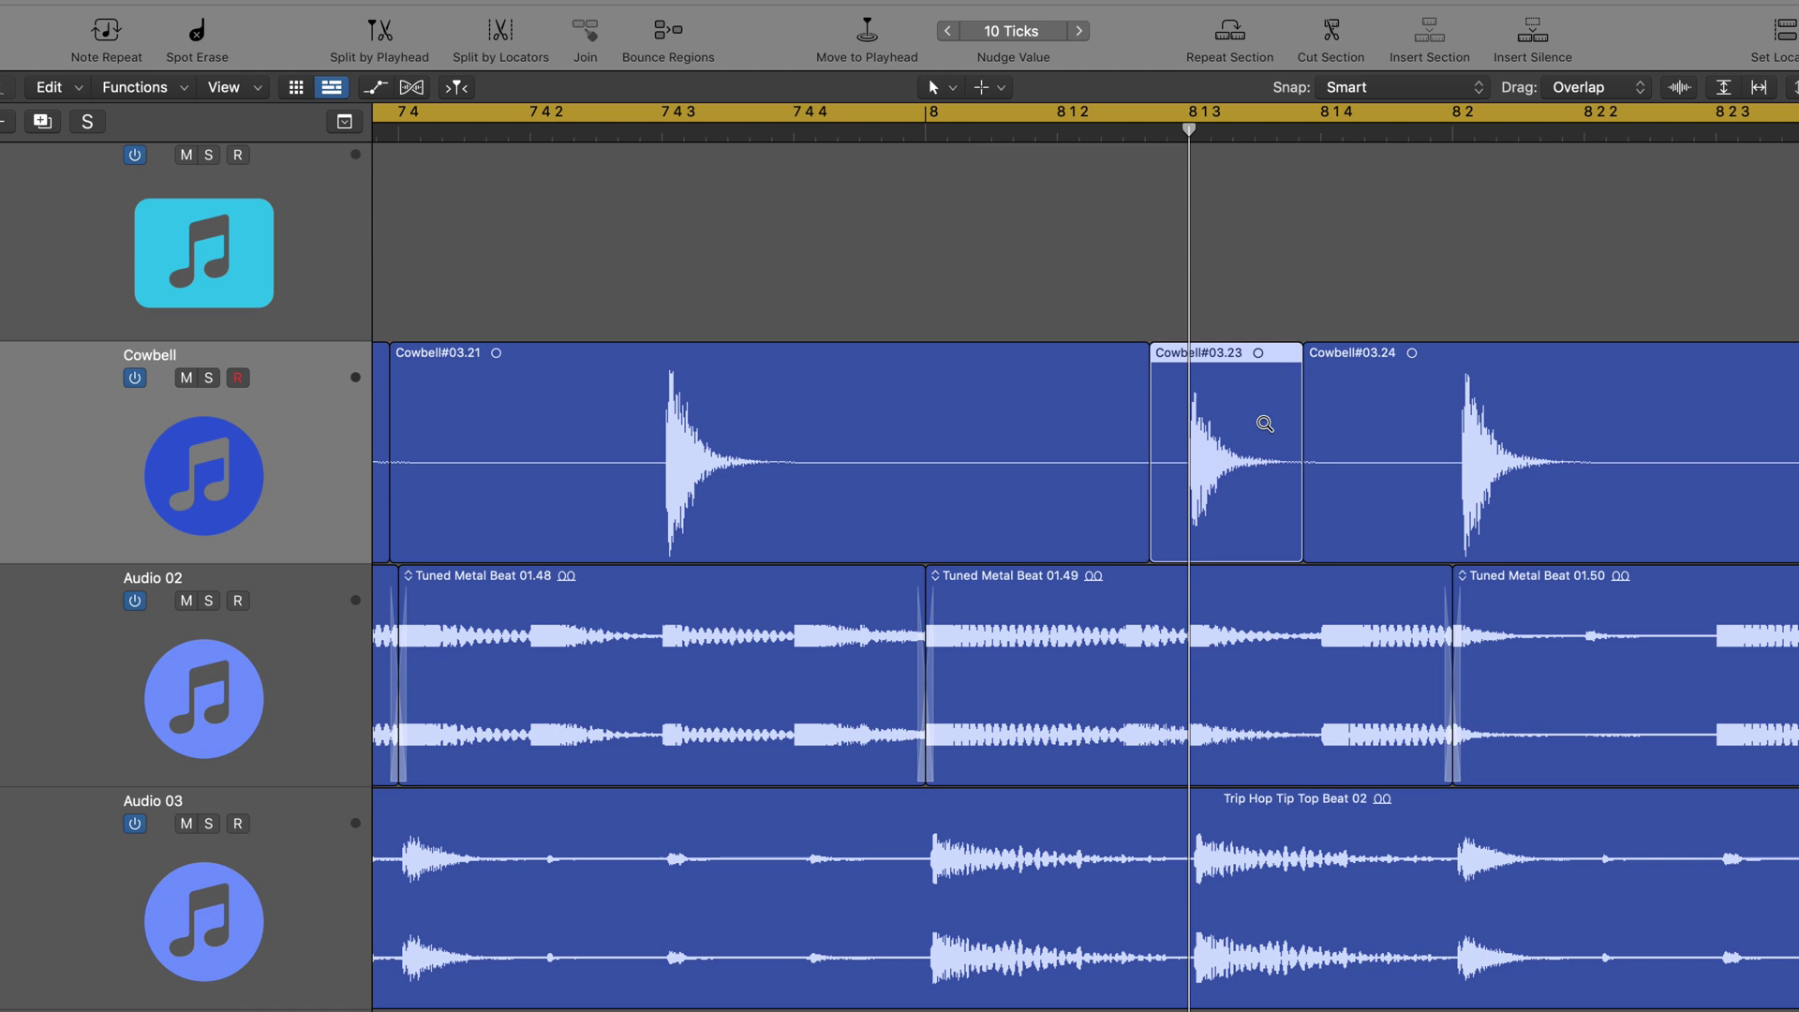
# Split out the cowbell hit near 8 2 and slip its audio left in 10 Ticks increments to line up with 8 2.
pyautogui.hscroll(5, 1265, 429)
pyautogui.click(1192, 134)
pyautogui.moveTo(1192, 135)
pyautogui.mouseDown()
pyautogui.moveTo(1162, 165)
pyautogui.moveTo(1191, 170)
pyautogui.mouseUp()
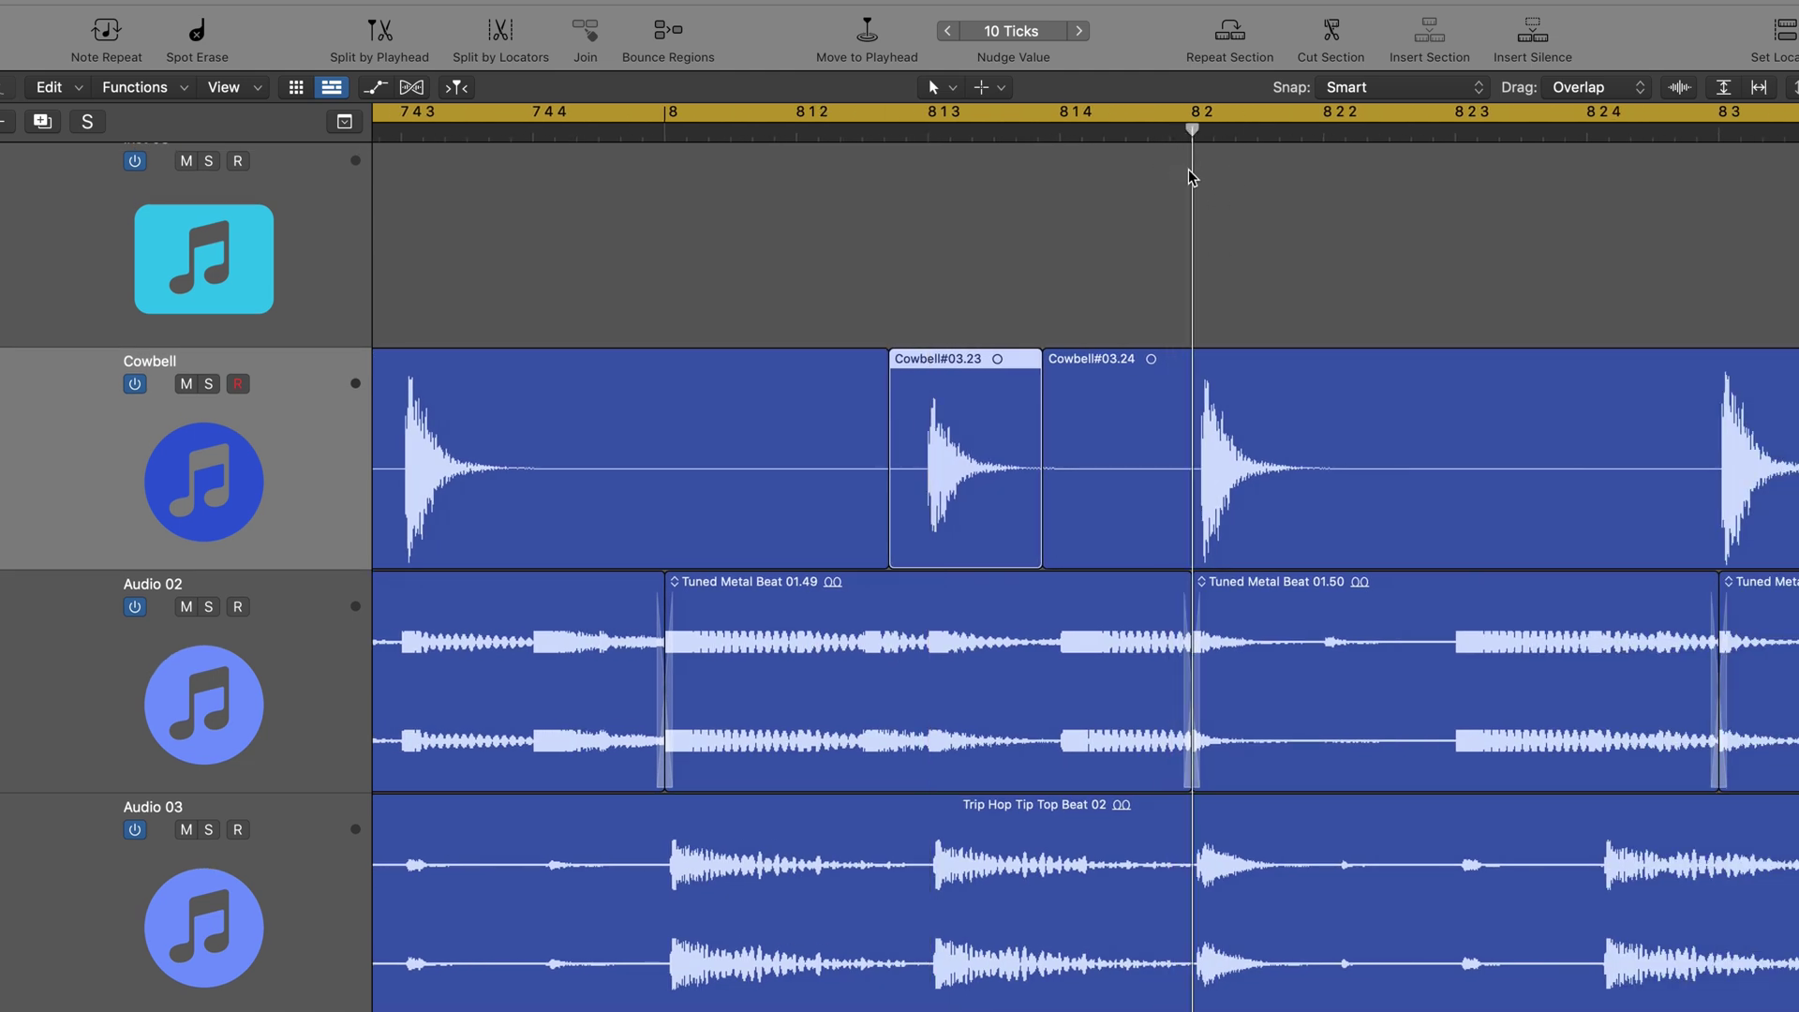
pyautogui.moveTo(1167, 454); pyautogui.dragTo(1312, 553)
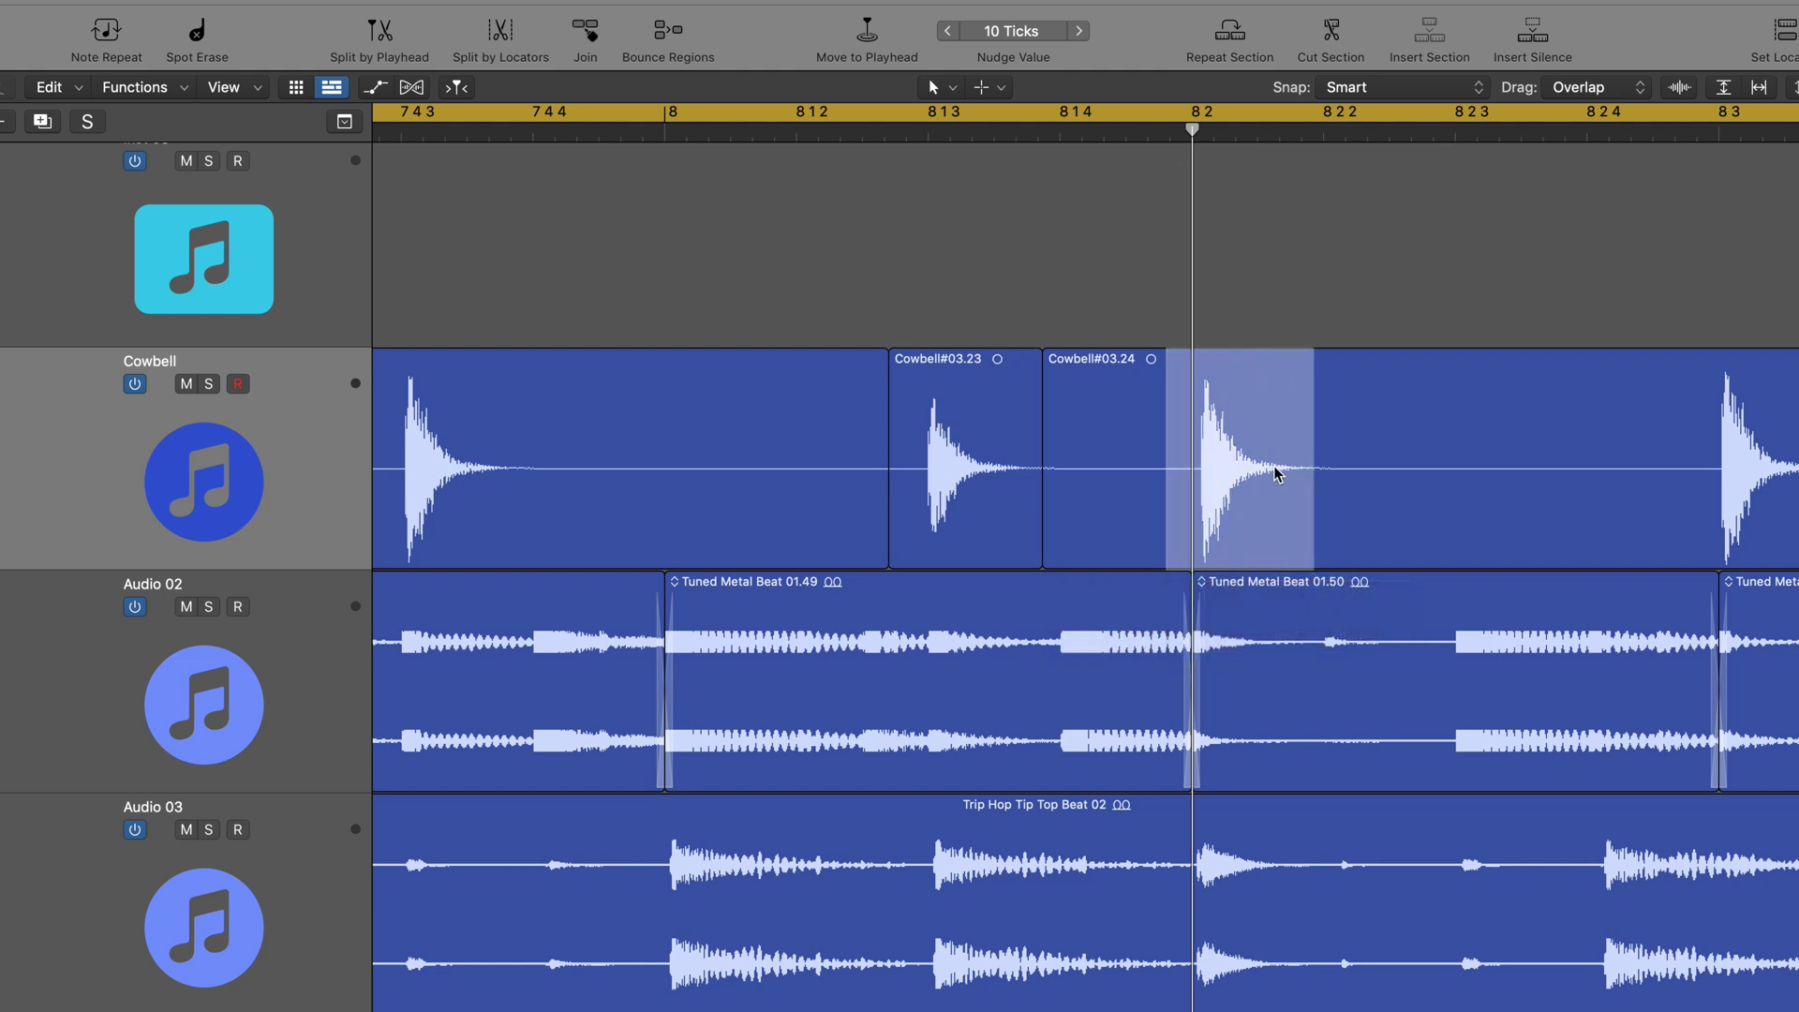
pyautogui.click(1279, 474)
pyautogui.hotkey('ctrl', 'alt', 'Left')
pyautogui.hotkey('ctrl', 'alt', 'Left')
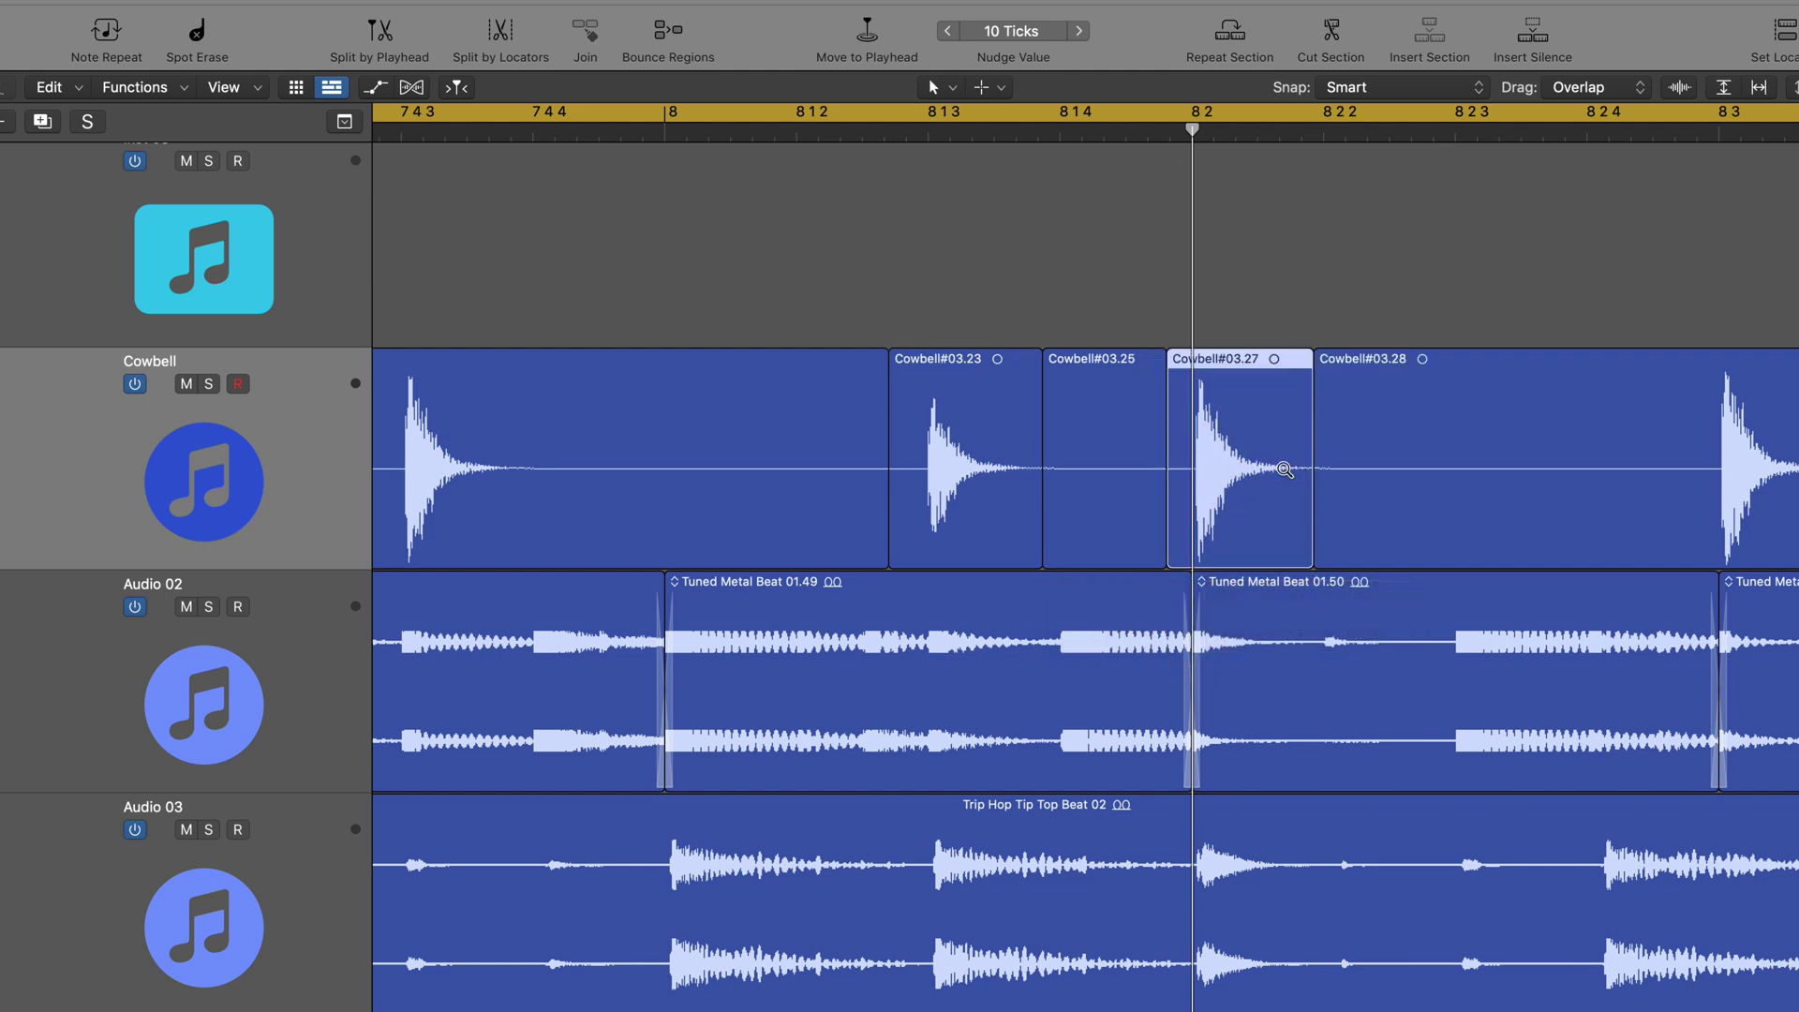
# Split out the cowbell hit near 8 3 4 and slip its audio left in 10 Ticks increments to line up with 8 3 4.
pyautogui.hscroll(10, 1286, 474)
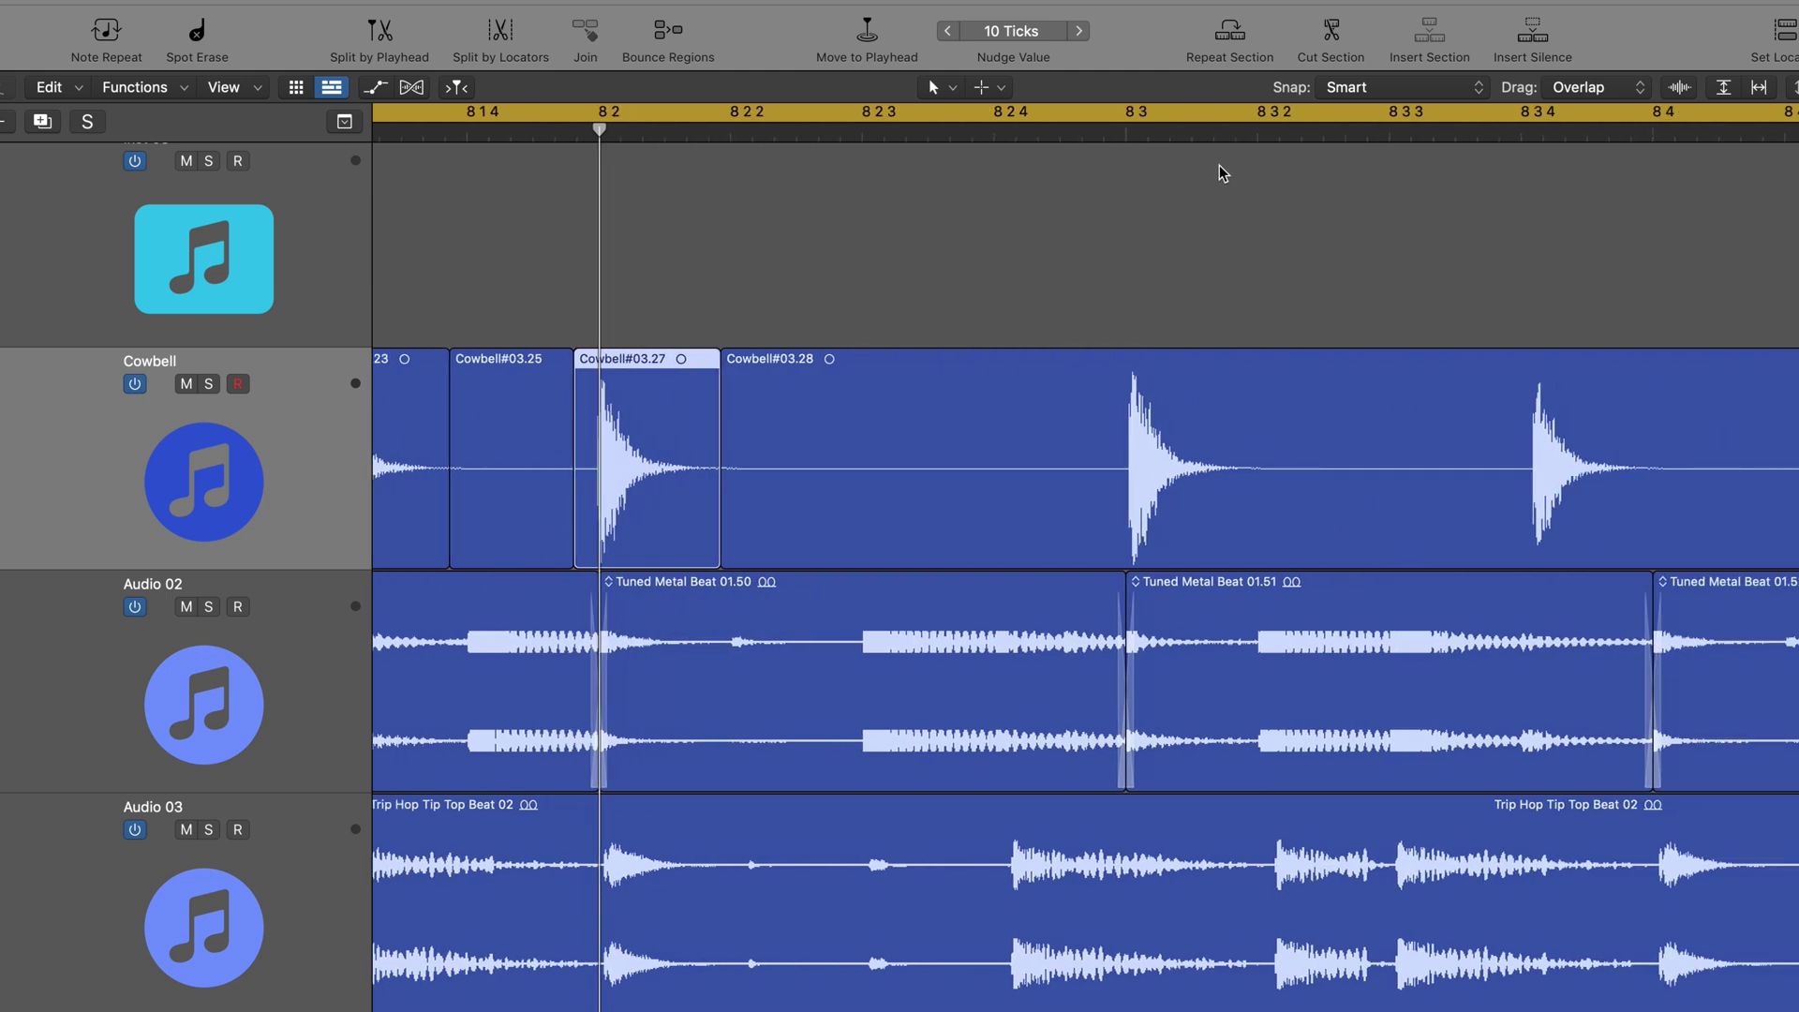
pyautogui.click(1125, 134)
pyautogui.moveTo(1126, 132); pyautogui.dragTo(1522, 160)
pyautogui.moveTo(1495, 412); pyautogui.dragTo(1640, 427)
pyautogui.click(1566, 434)
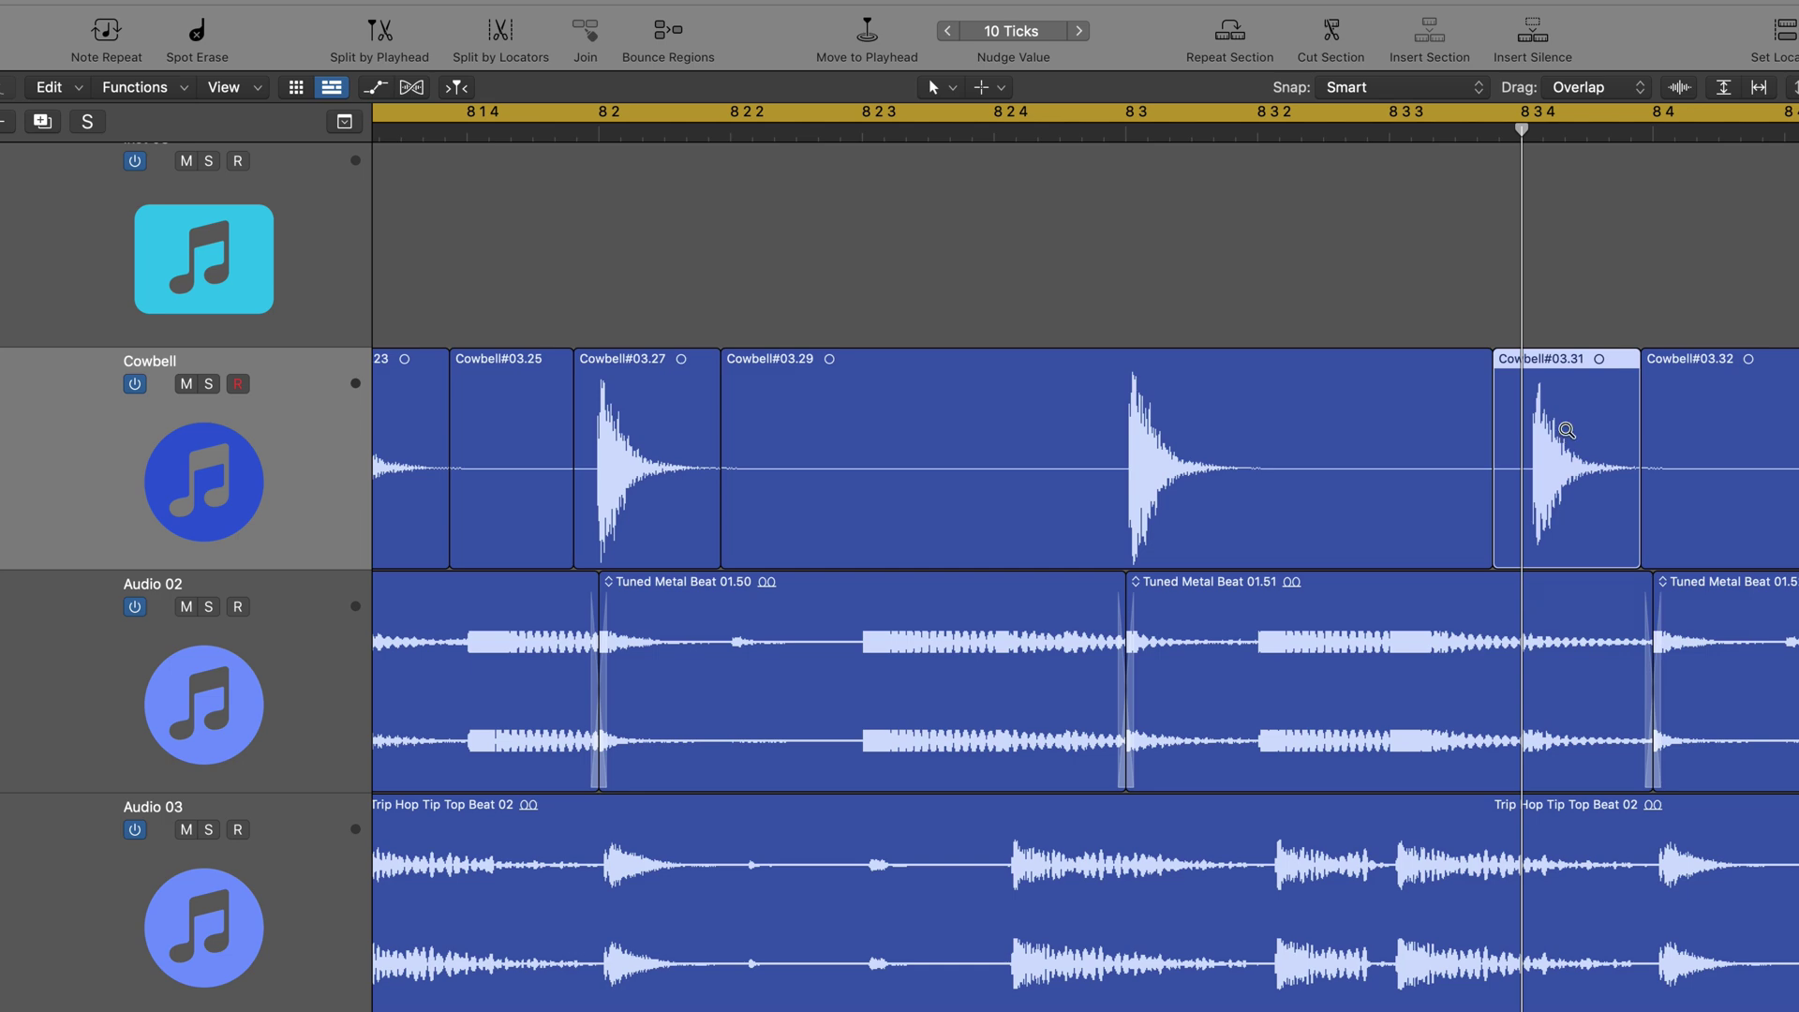
pyautogui.hotkey('ctrl', 'alt', 'Left')
pyautogui.hotkey('ctrl', 'alt', 'Left')
# Check the timing of the following cowbell hits by placing the playhead at 8 4 3, 9 2 and 9 3.
pyautogui.hscroll(5, 1567, 434)
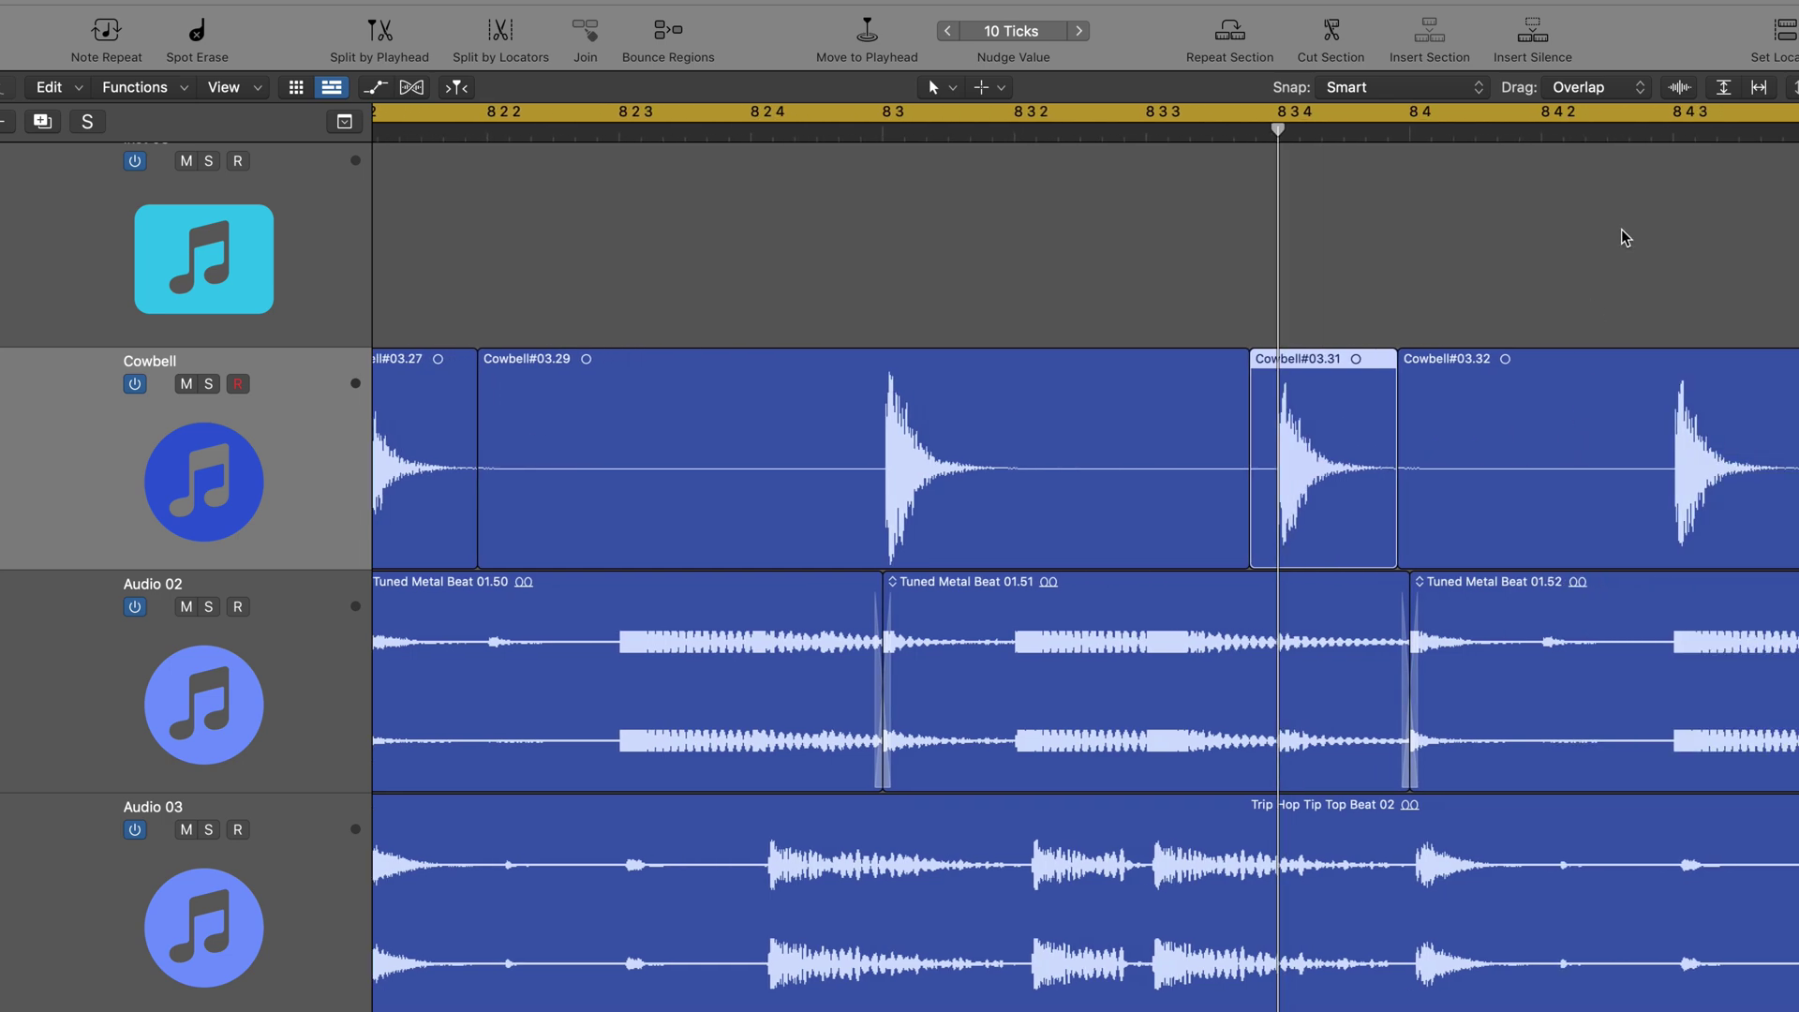
pyautogui.click(1669, 134)
pyautogui.hscroll(10, 1614, 181)
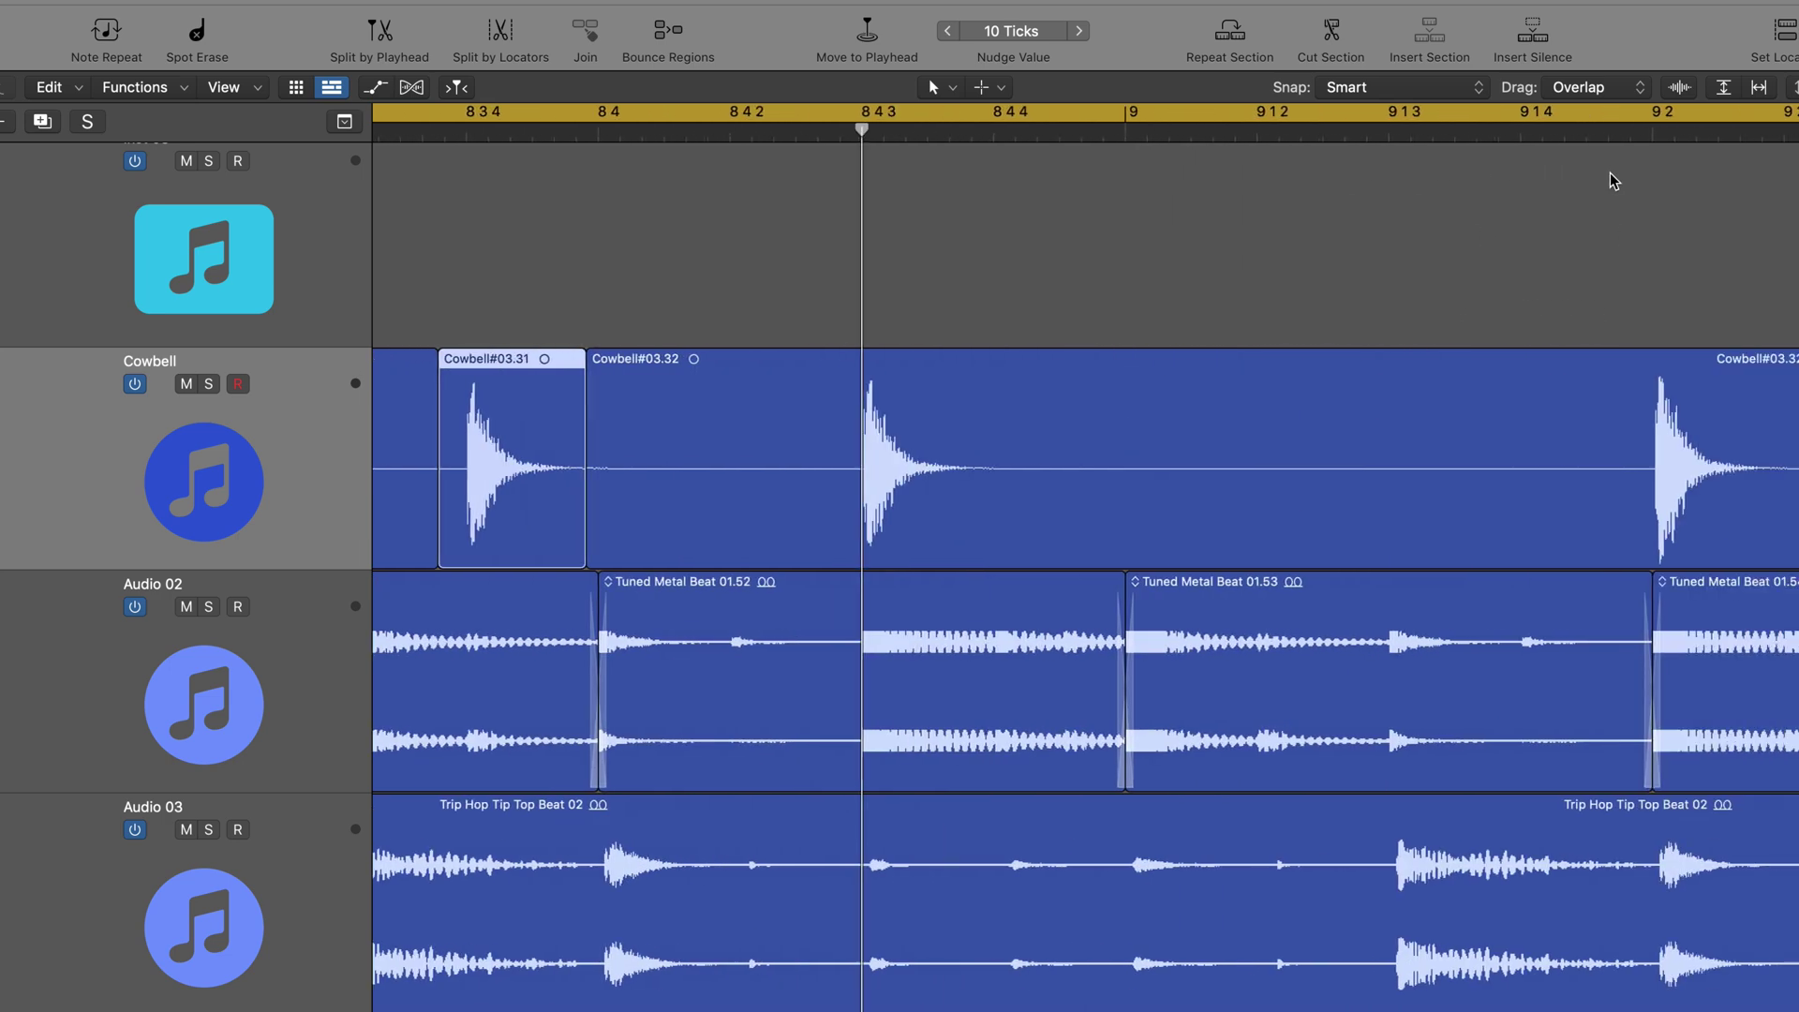
pyautogui.click(1651, 134)
pyautogui.hscroll(13, 1638, 148)
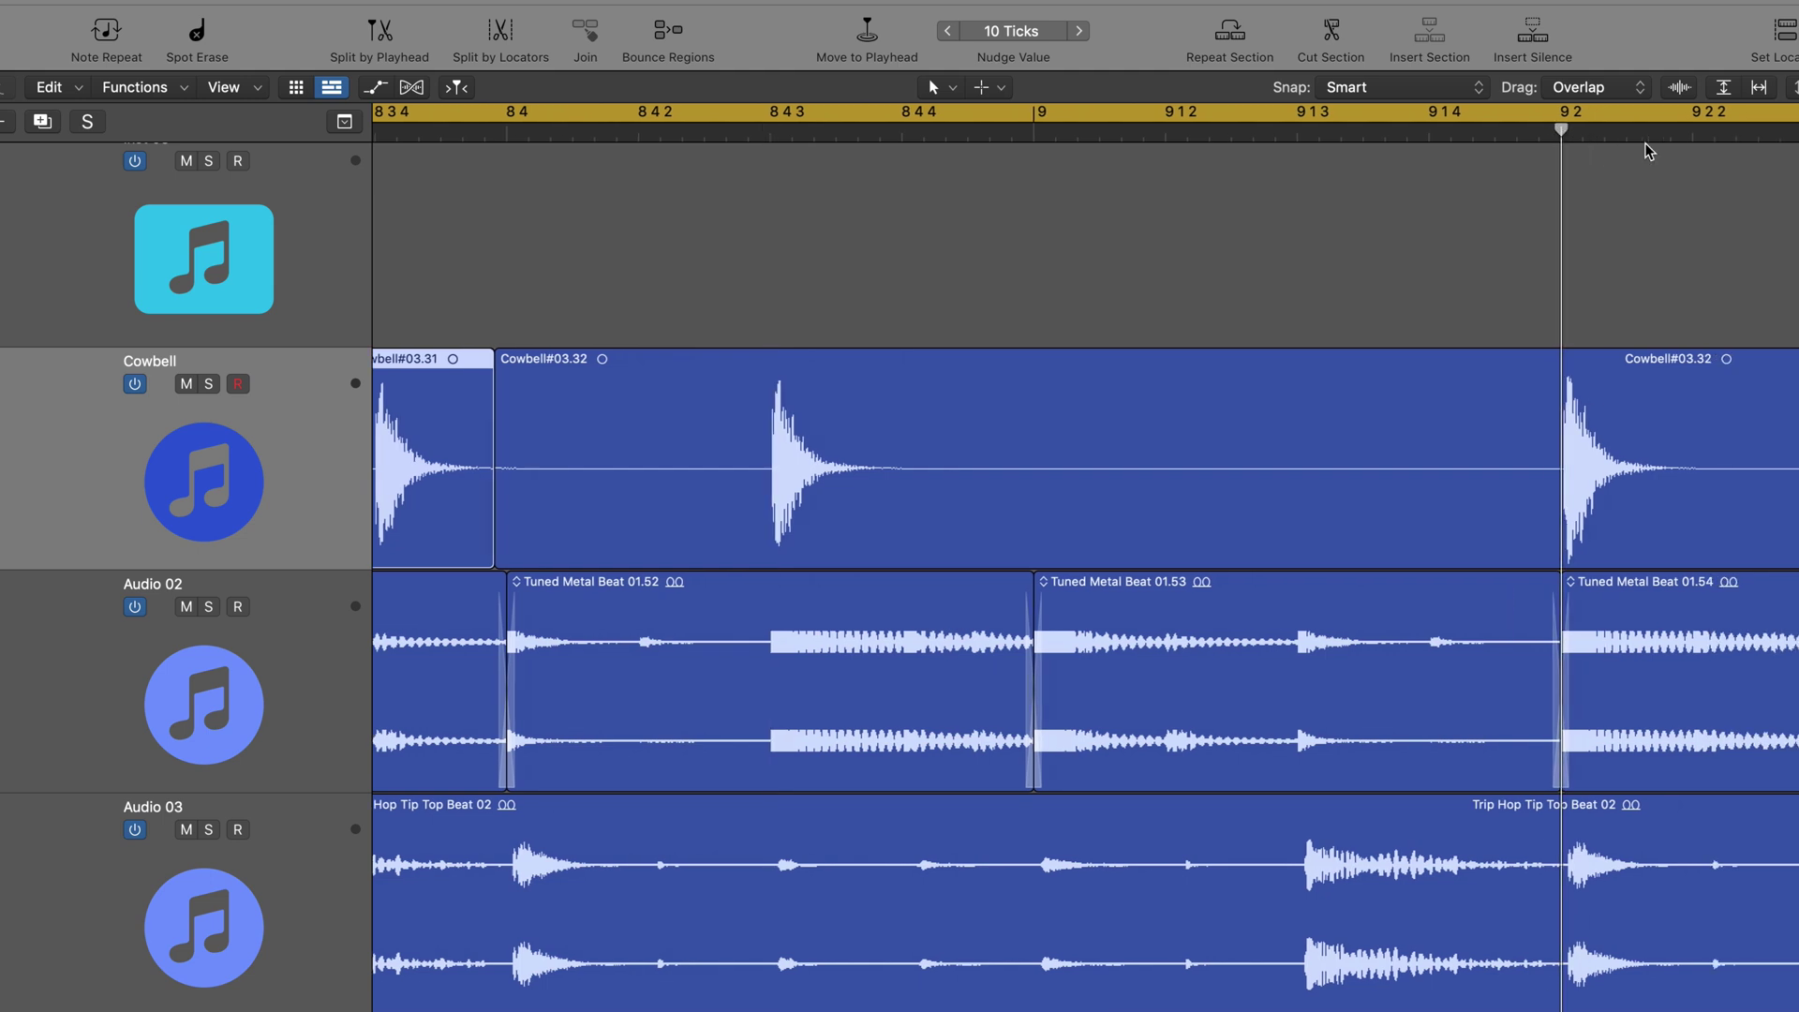
pyautogui.click(1071, 134)
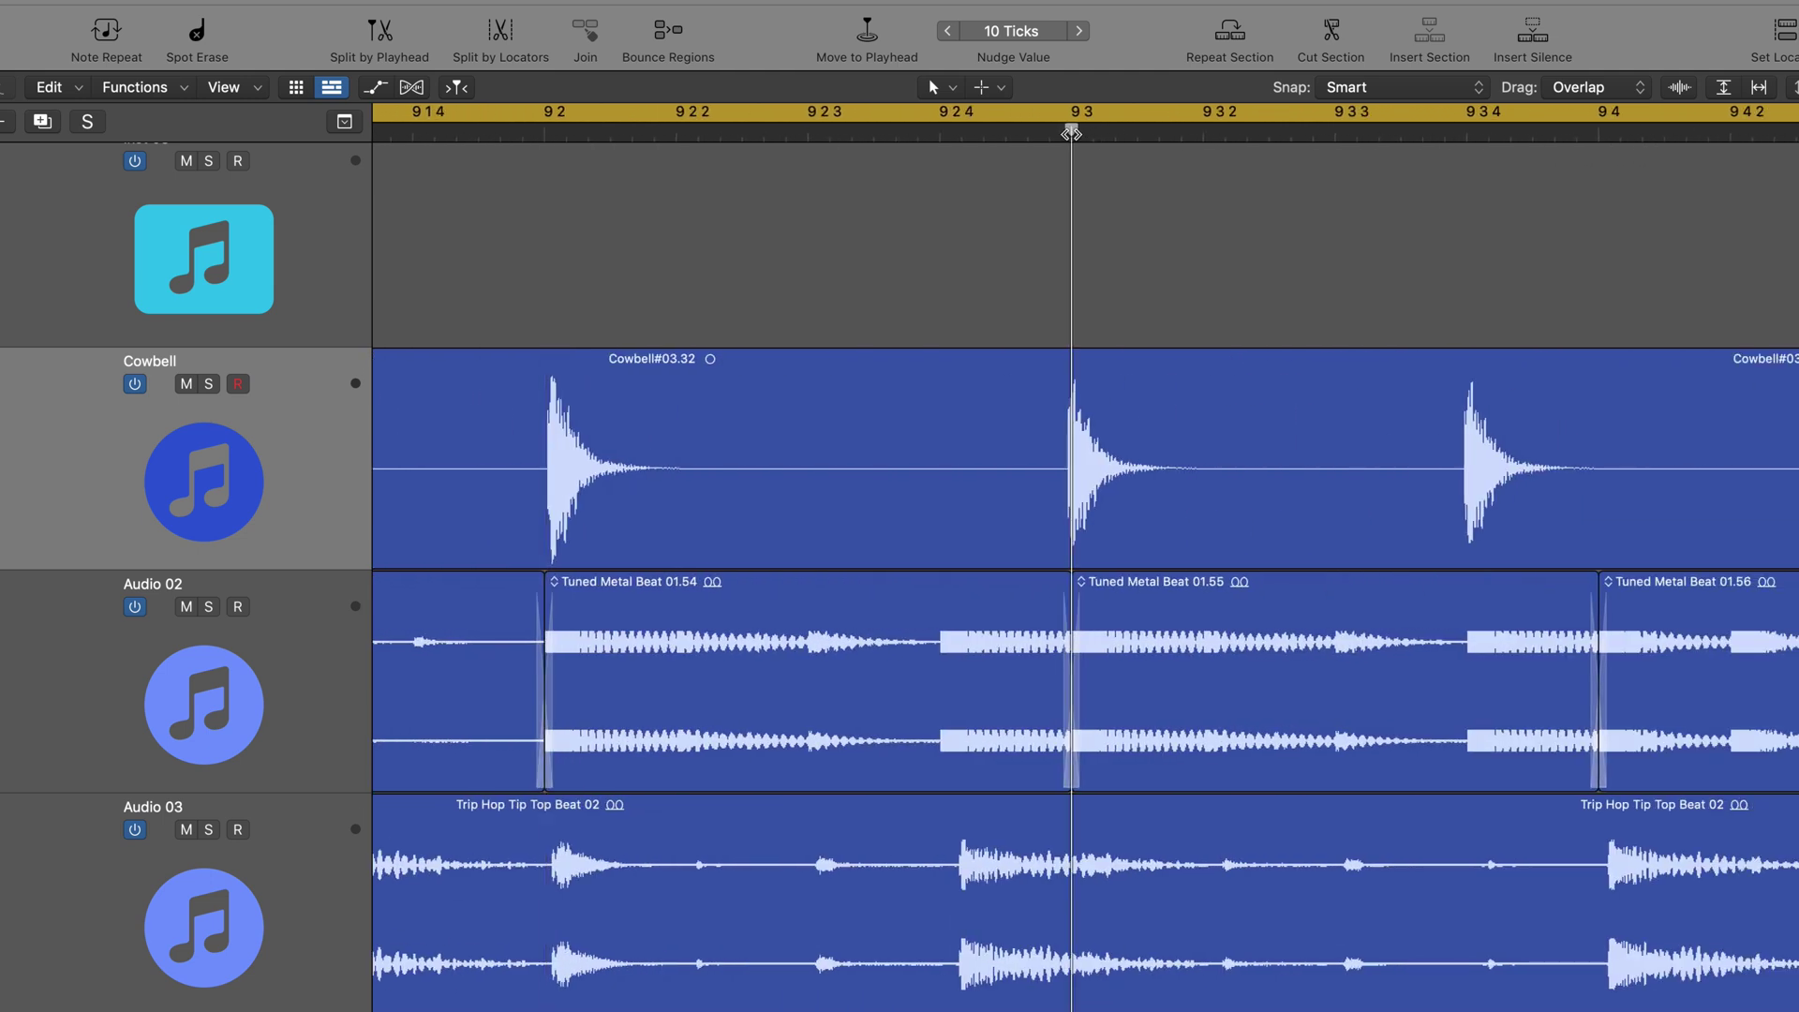
pyautogui.moveTo(1071, 134); pyautogui.dragTo(1663, 146)
# Split out the cowbell hit near 9 4 3 and slip its audio right by 10 Ticks to line up with 9 4 3.
pyautogui.hscroll(3, 1656, 155)
pyautogui.click(1614, 135)
pyautogui.moveTo(1616, 137)
pyautogui.mouseDown()
pyautogui.moveTo(1592, 153)
pyautogui.moveTo(1613, 152)
pyautogui.mouseUp()
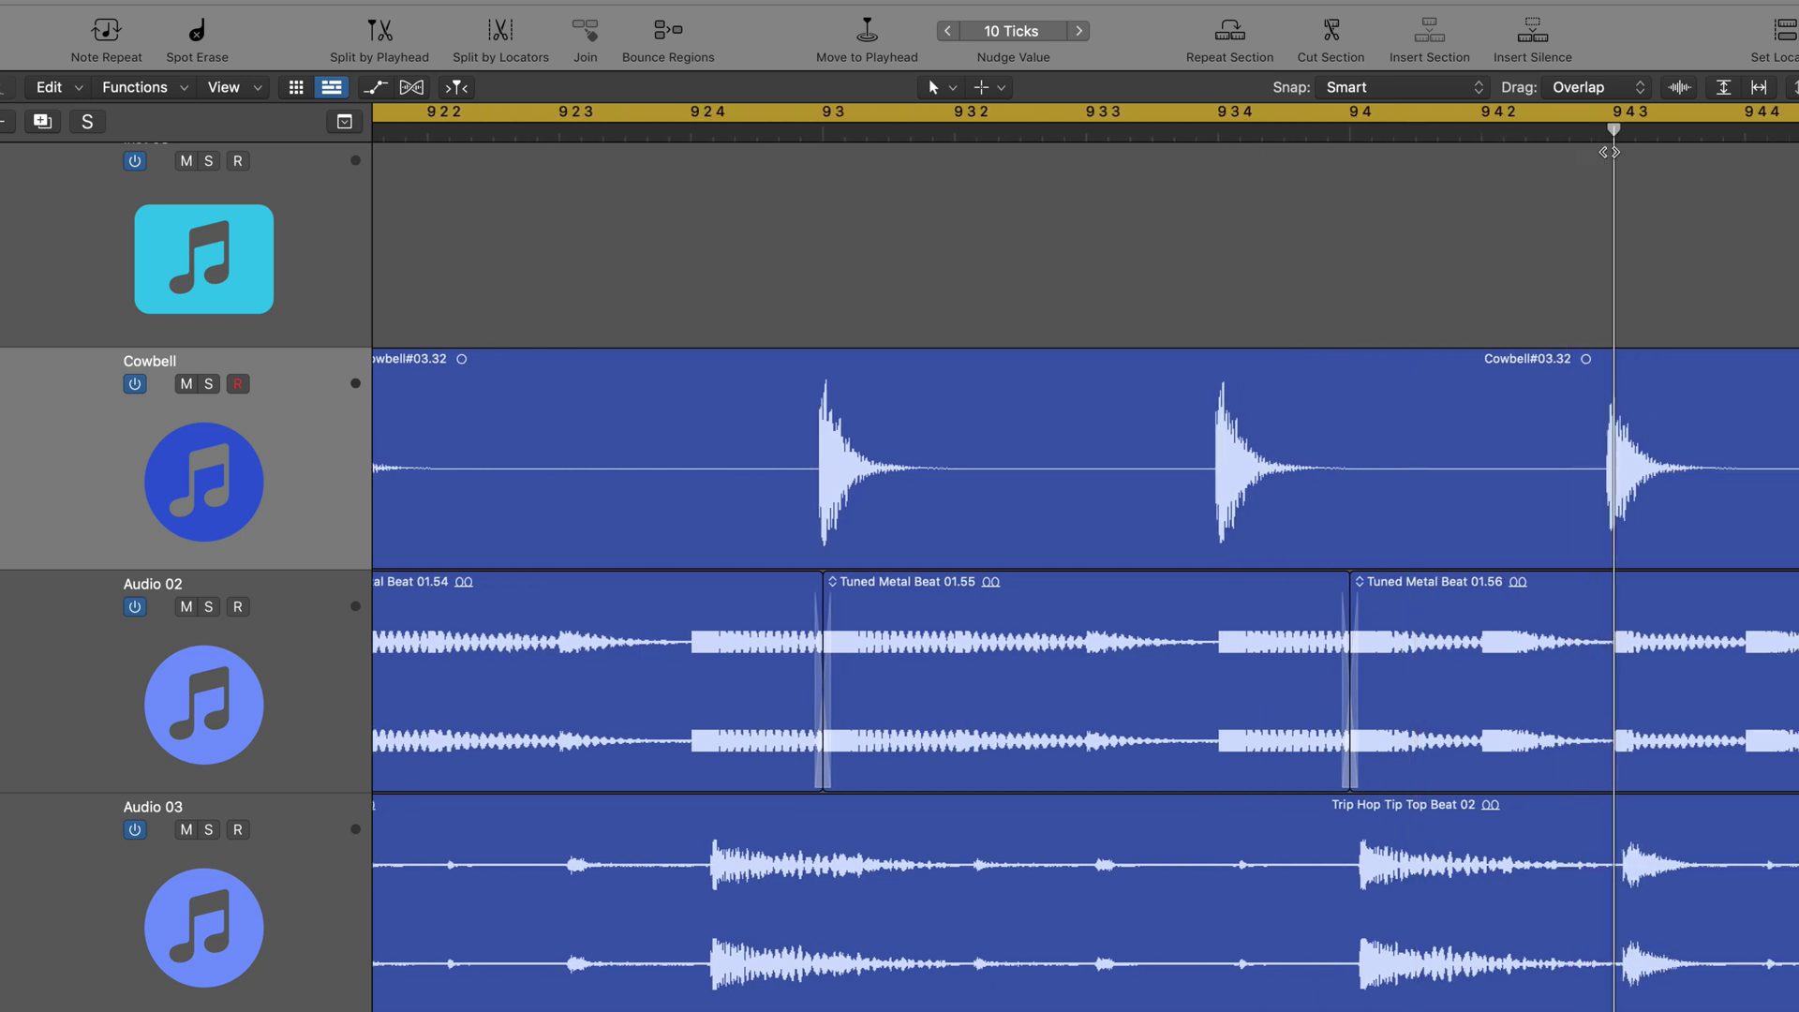
pyautogui.moveTo(1535, 465); pyautogui.dragTo(1686, 480)
pyautogui.click(1686, 479)
pyautogui.hotkey('ctrl', 'alt', 'Right')
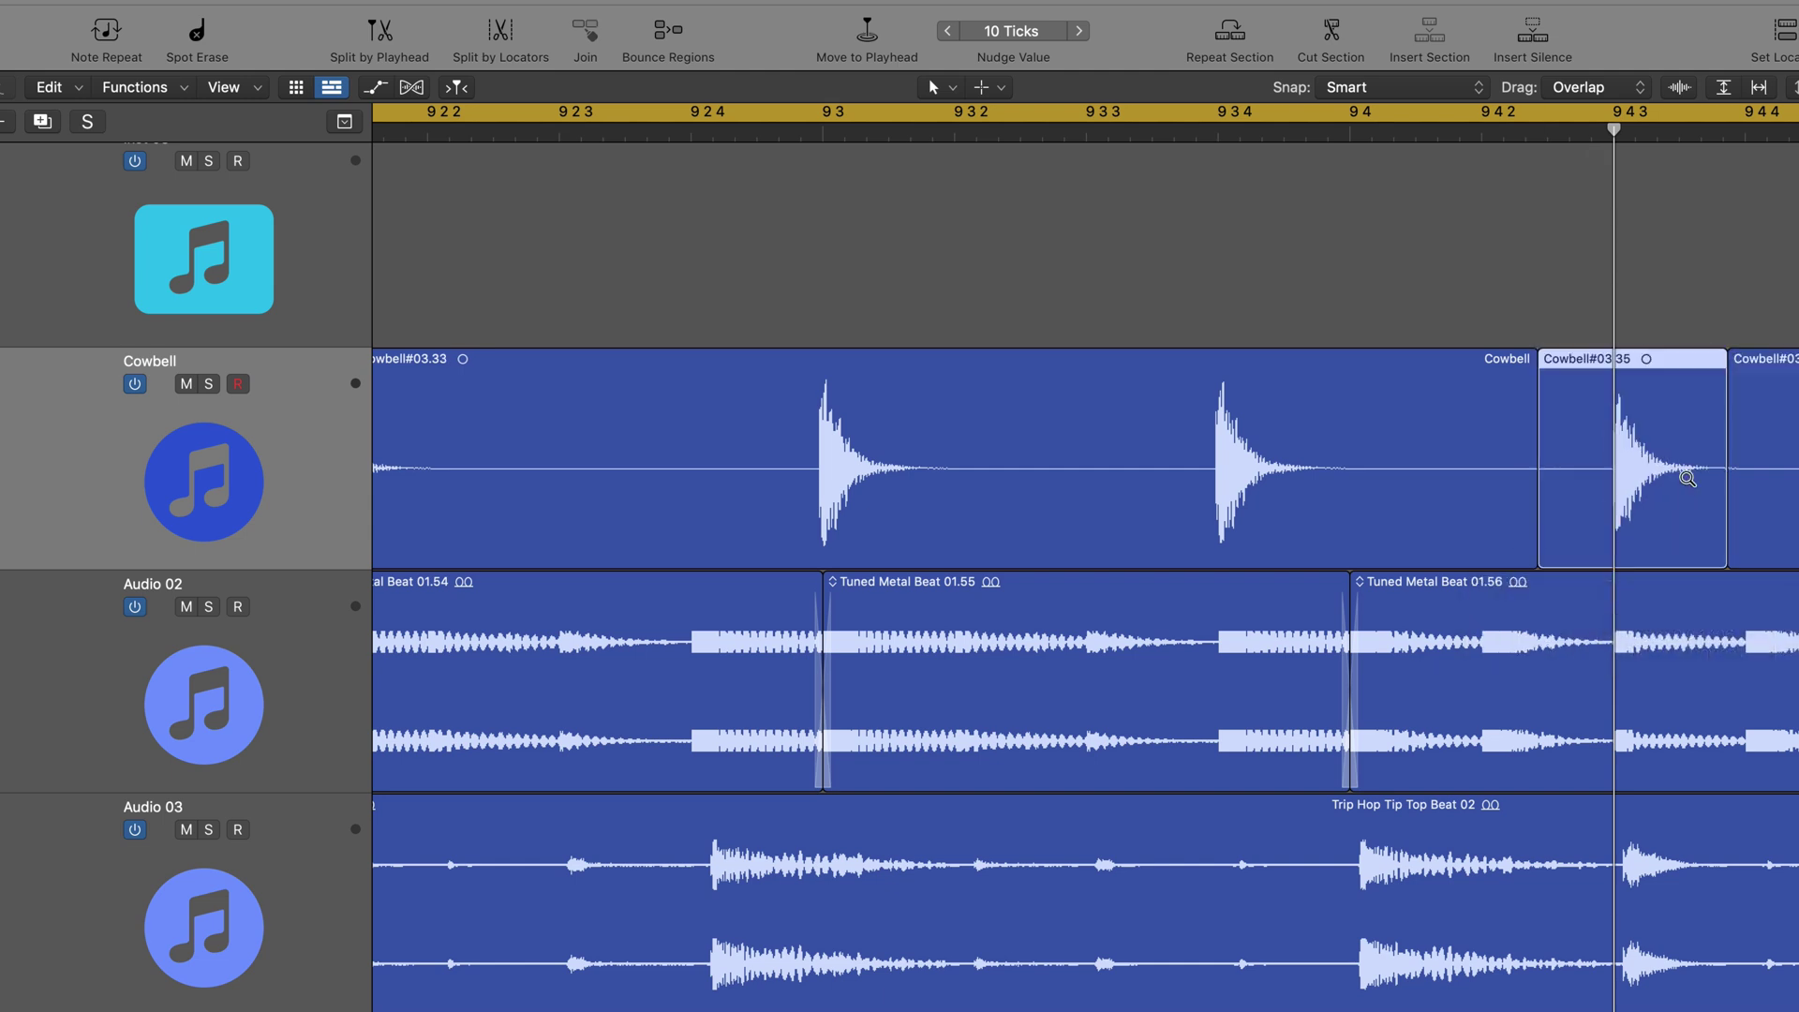
# Play back the edited cowbell part together with the two drum loops from bar 6.
pyautogui.press('super+Left')
pyautogui.press('super+Left')
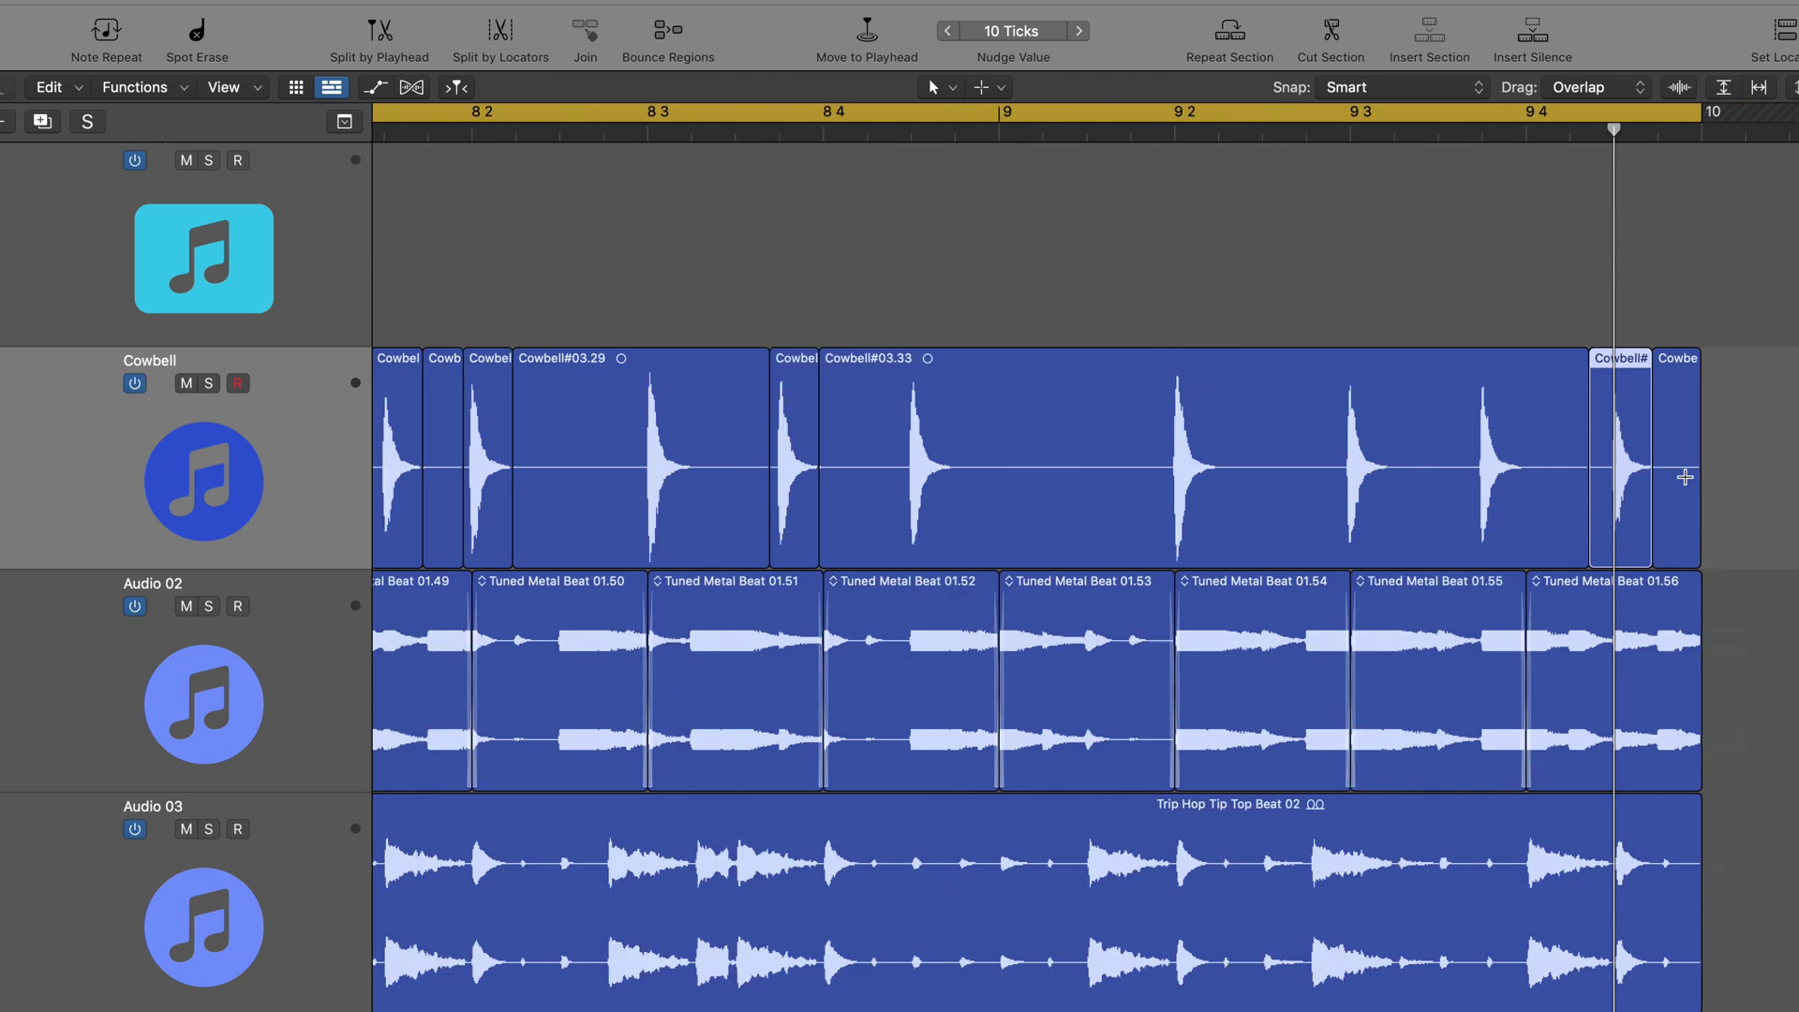
pyautogui.press('super+Left')
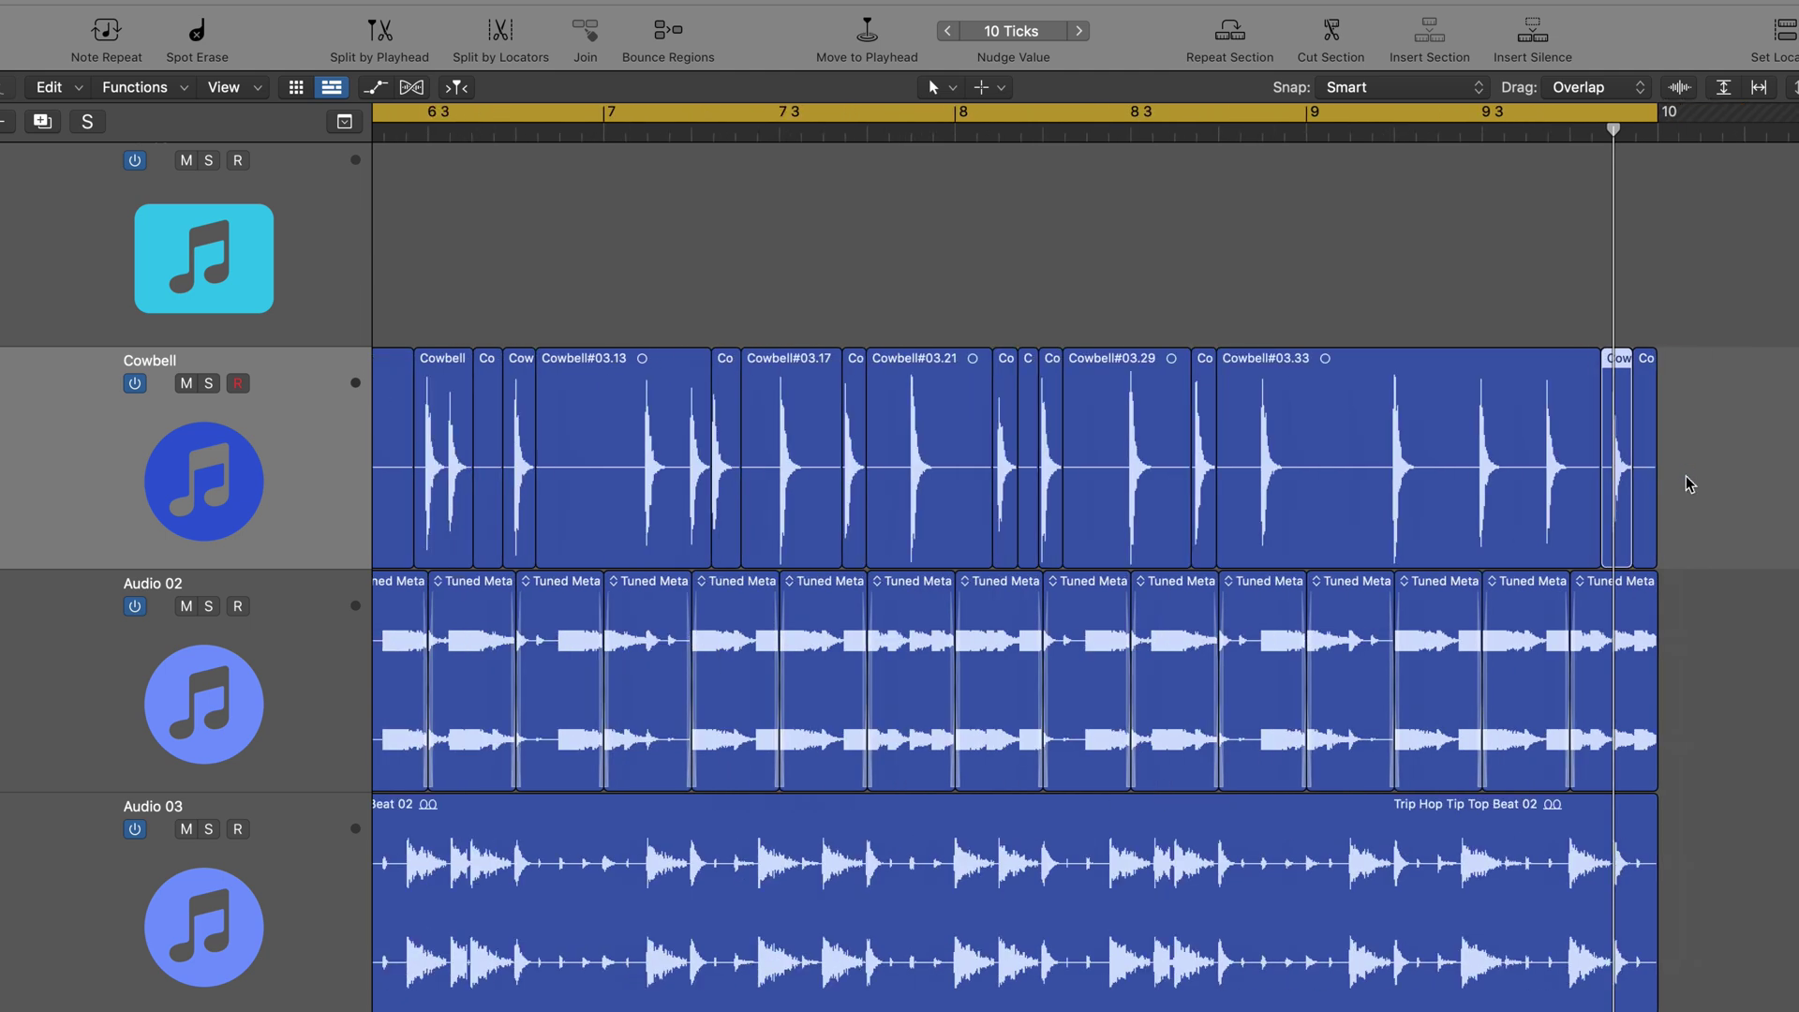
pyautogui.hscroll(-5, 1209, 290)
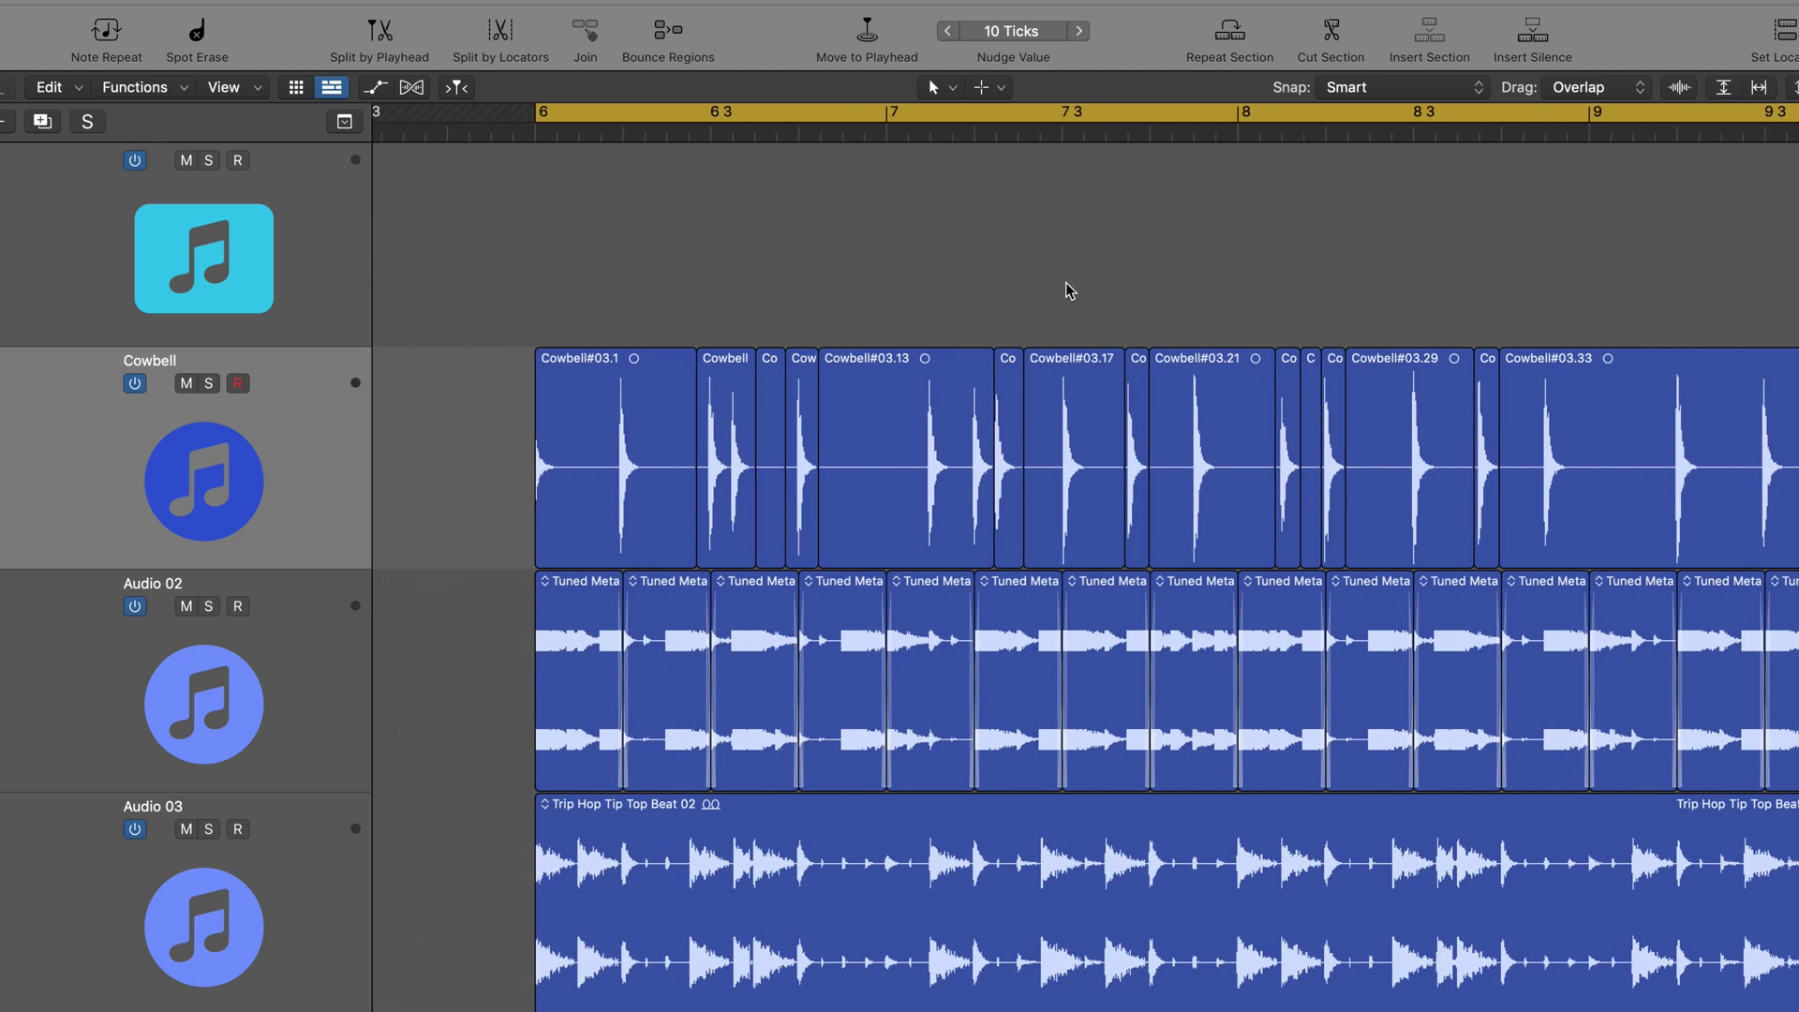
pyautogui.press('space')
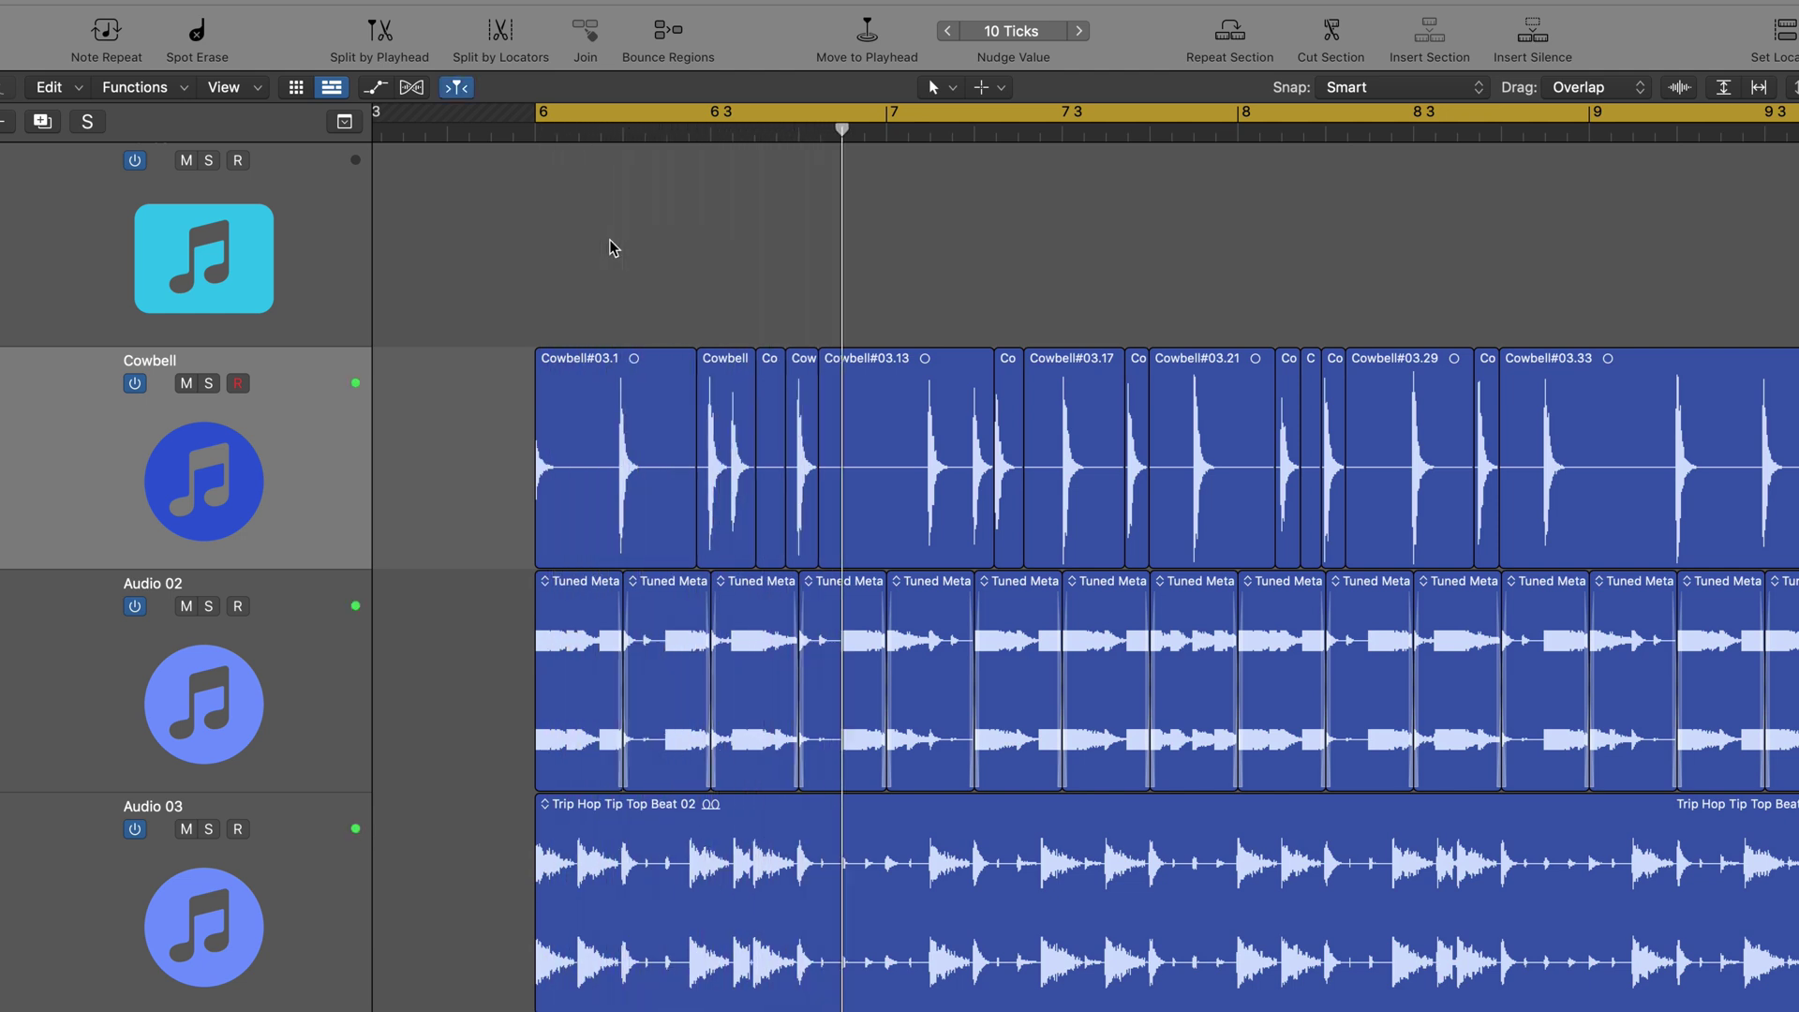
pyautogui.hscroll(2, 608, 239)
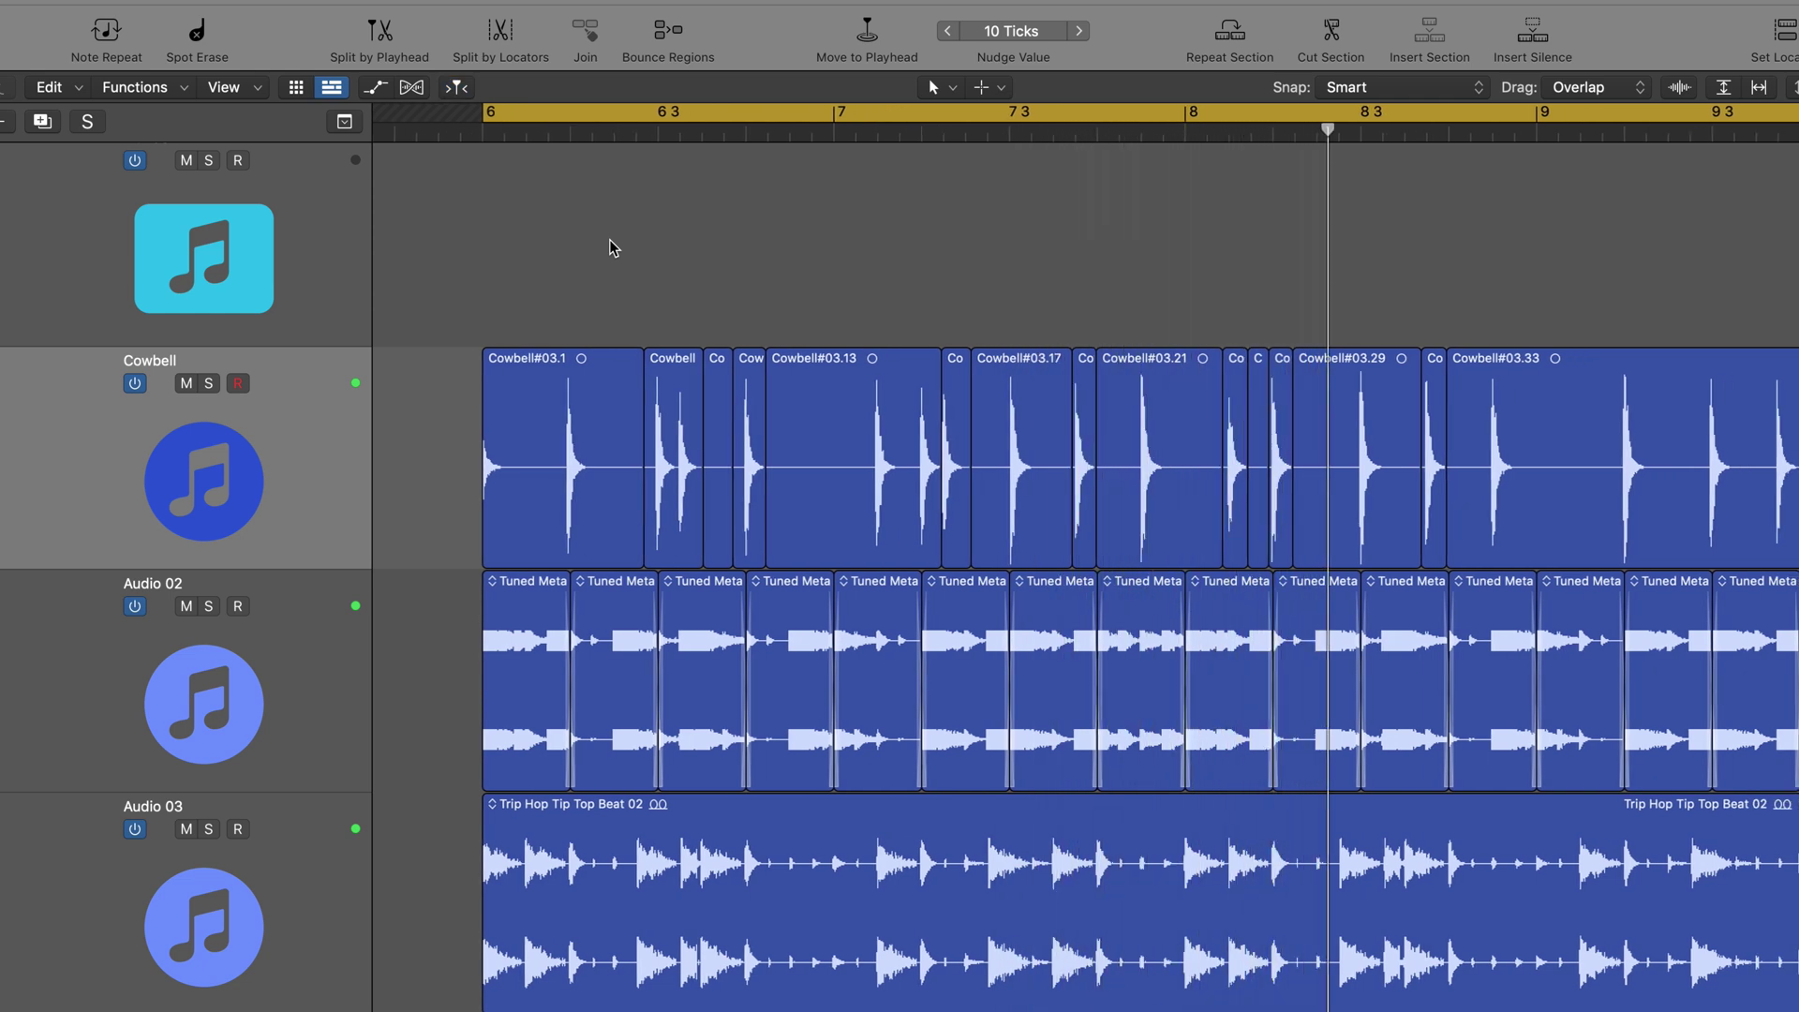
pyautogui.hscroll(-1, 609, 239)
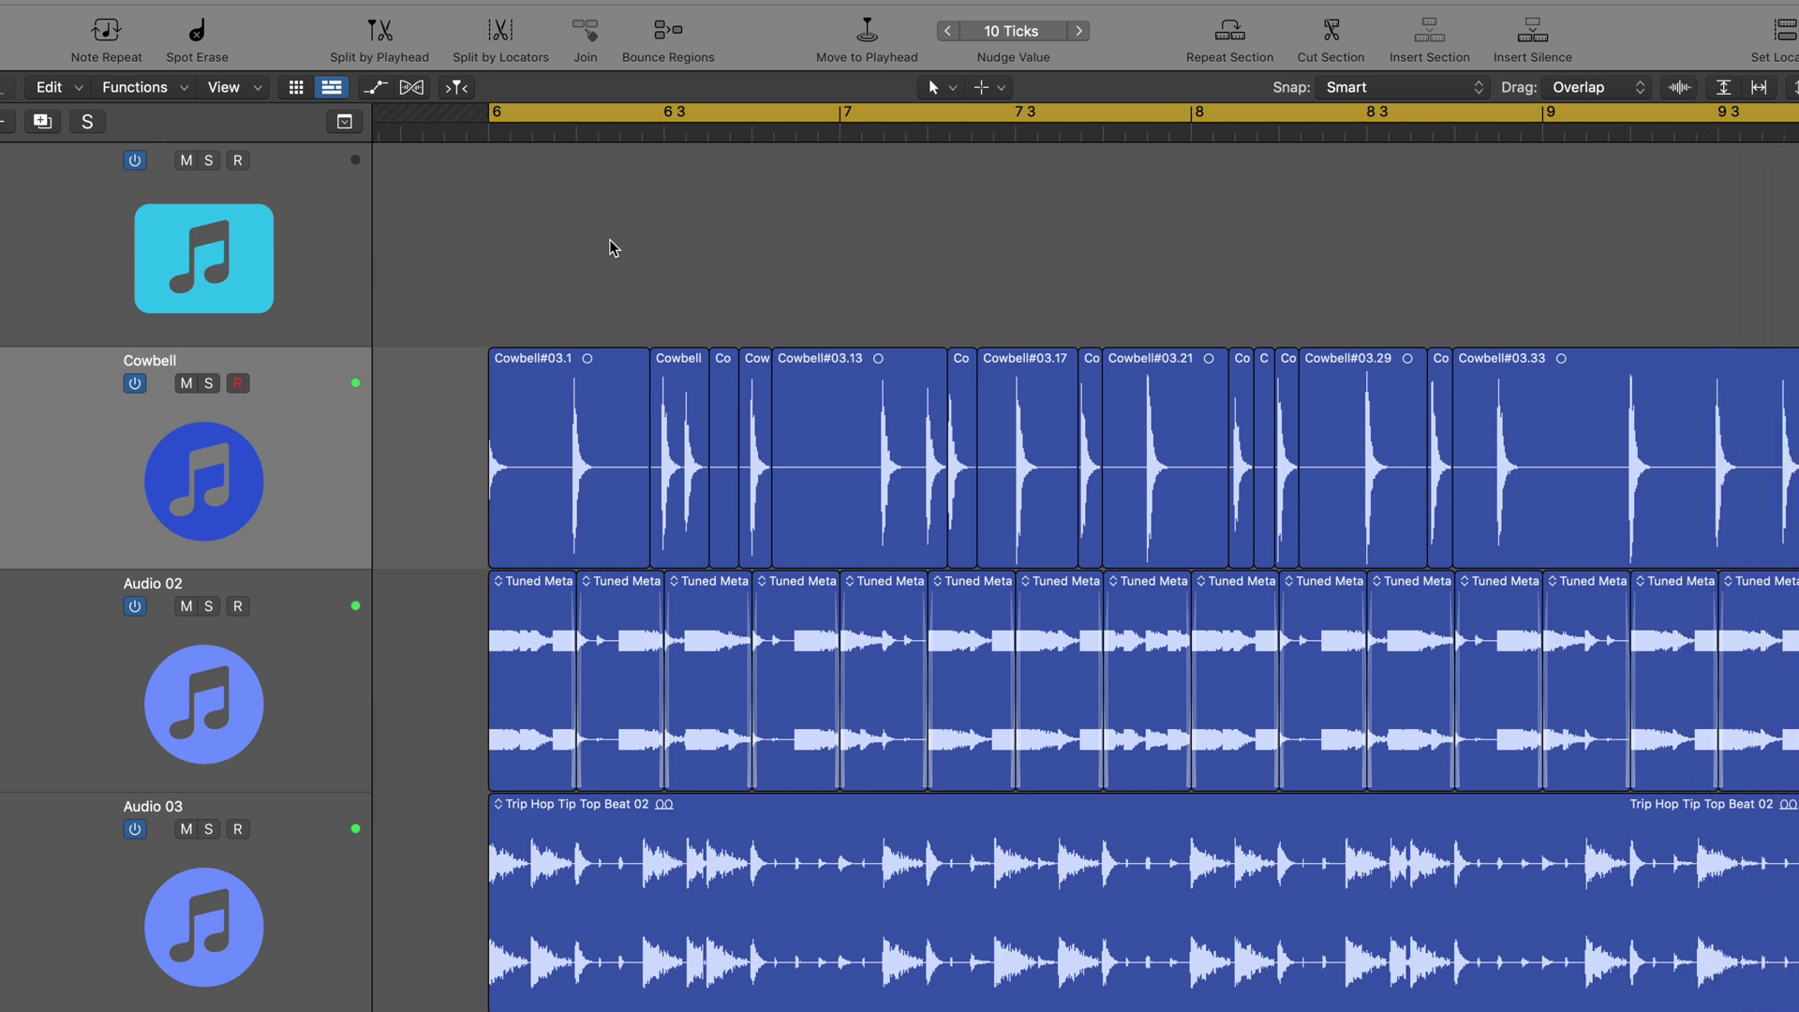
# Select all the cowbell regions, add crossfades at the boundaries between them, and inspect the fades up close.
pyautogui.moveTo(604, 308); pyautogui.dragTo(1798, 443)
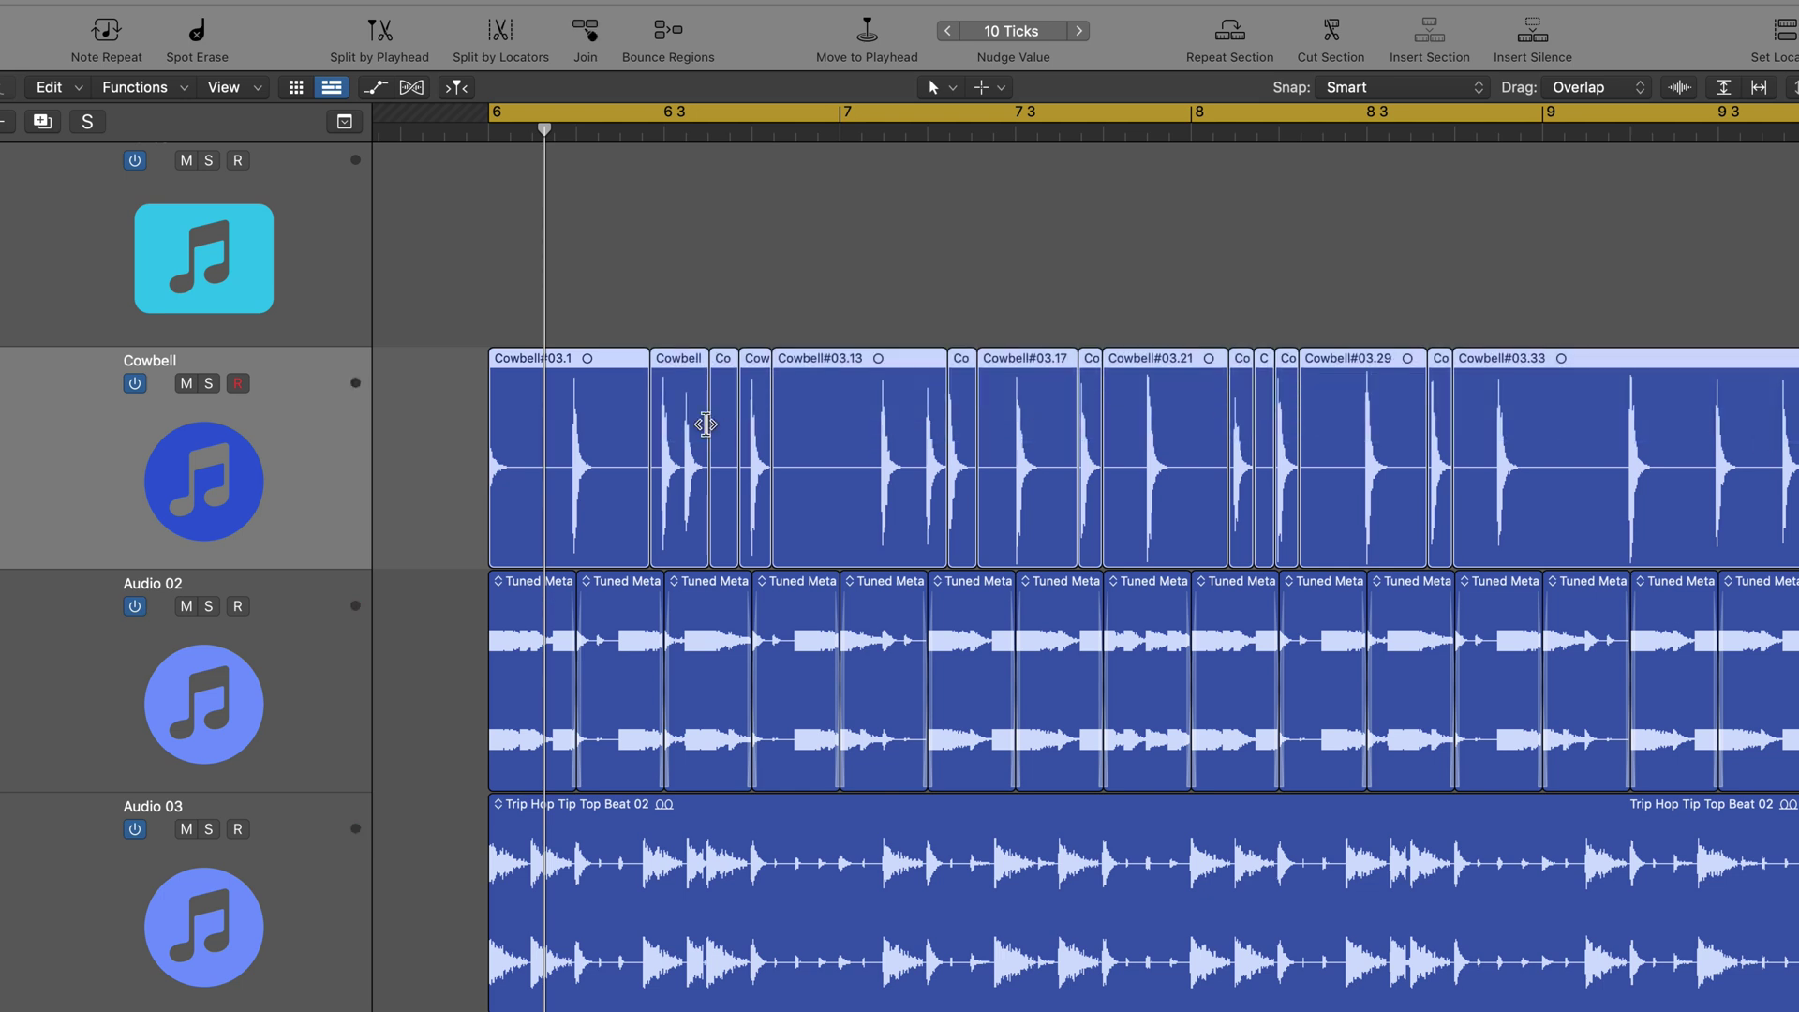
pyautogui.press('super+Right')
pyautogui.press('super+Right')
pyautogui.press('super+Right')
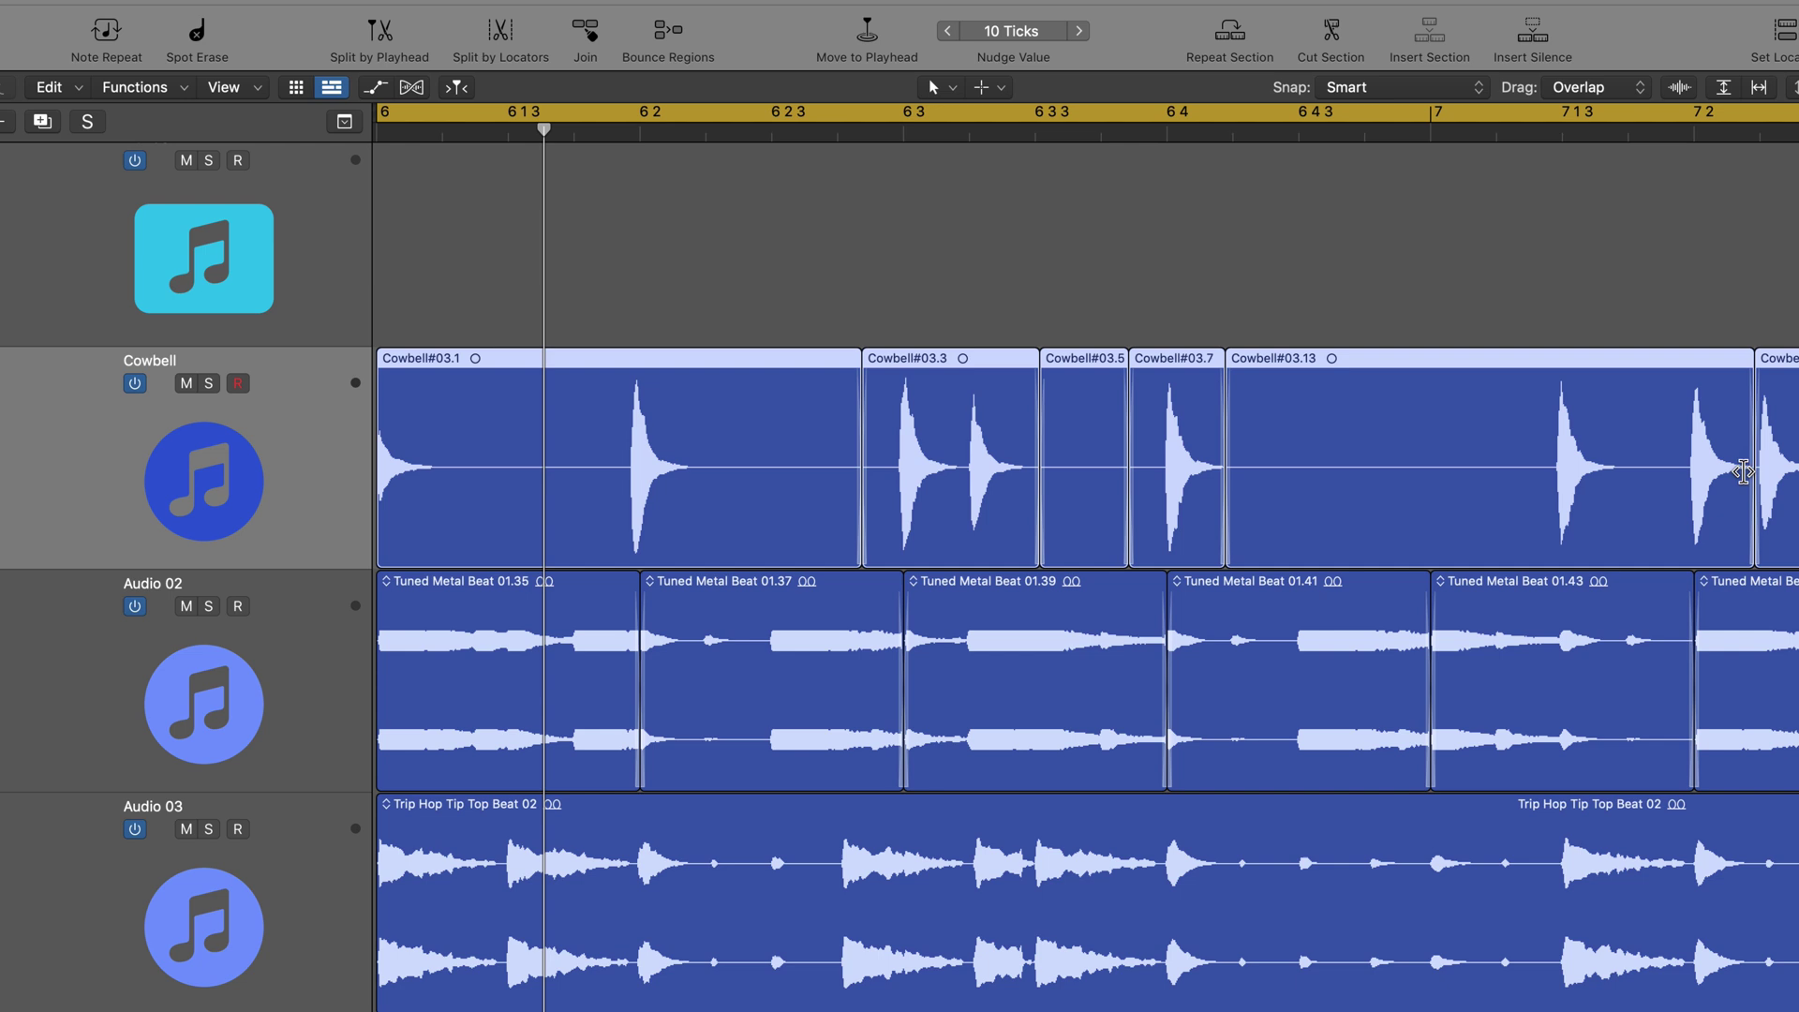
pyautogui.press('super+Left')
pyautogui.press('super+Left')
pyautogui.press('super+Left')
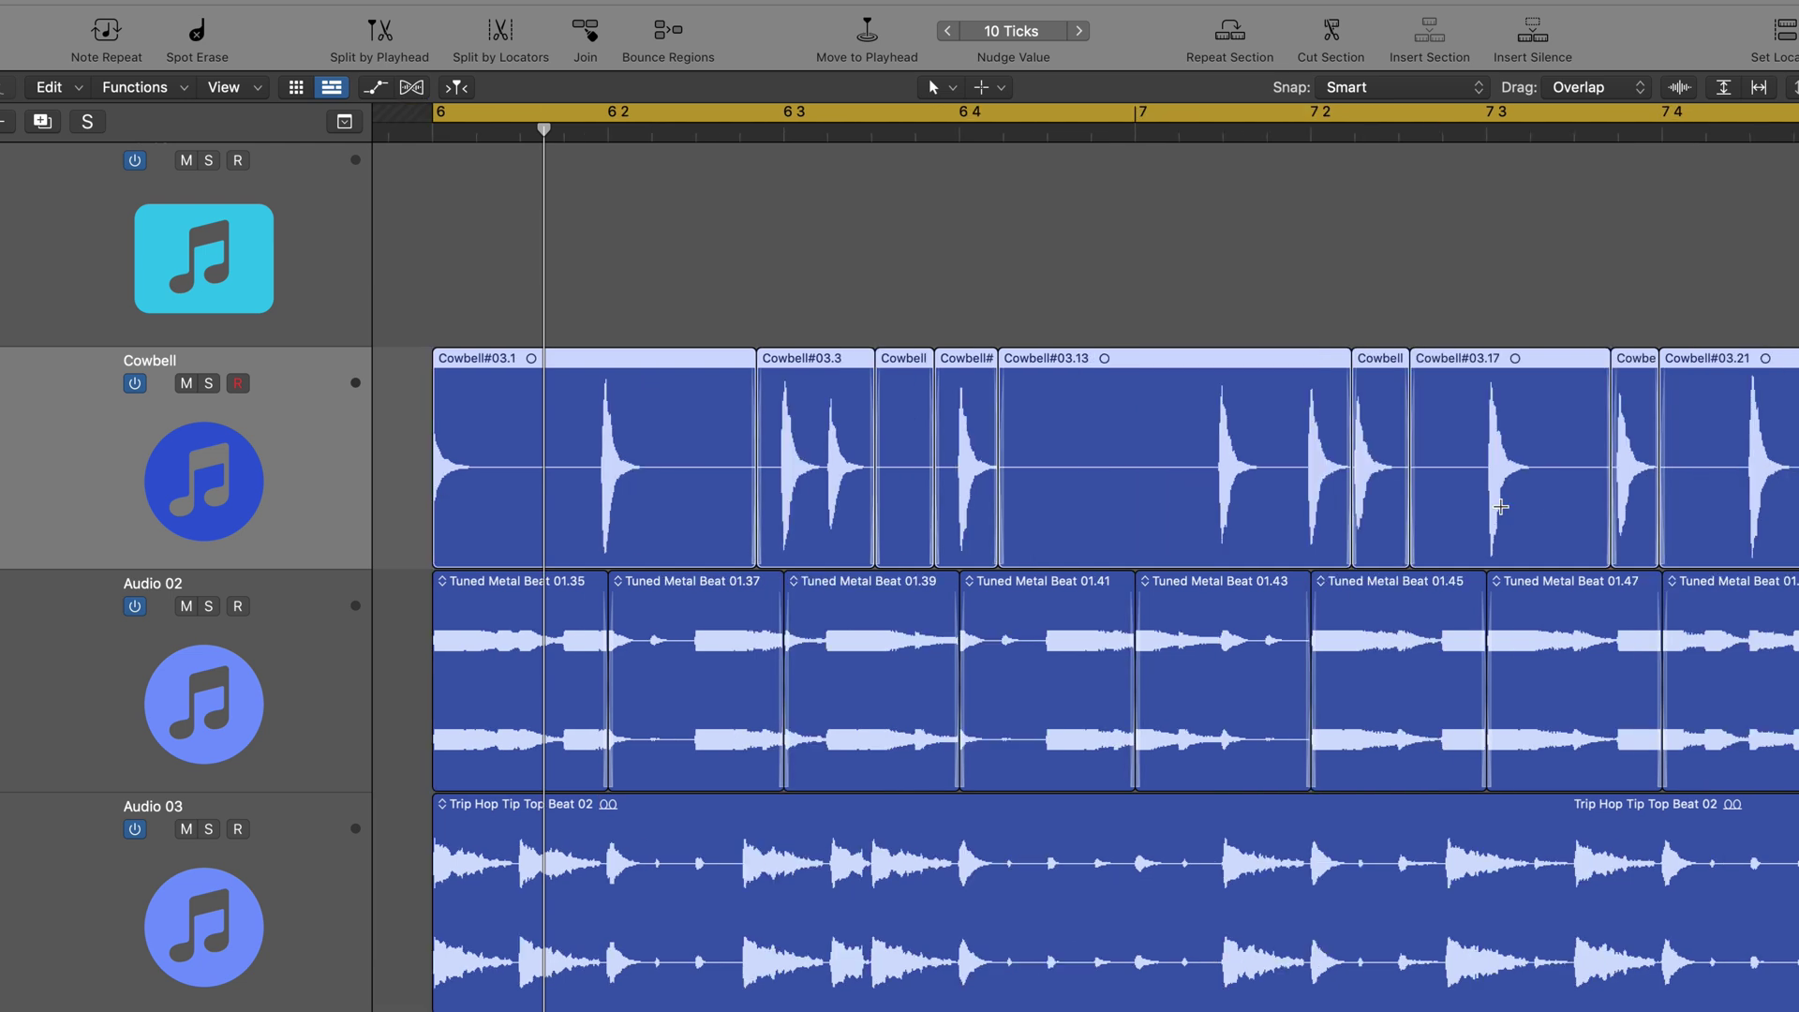